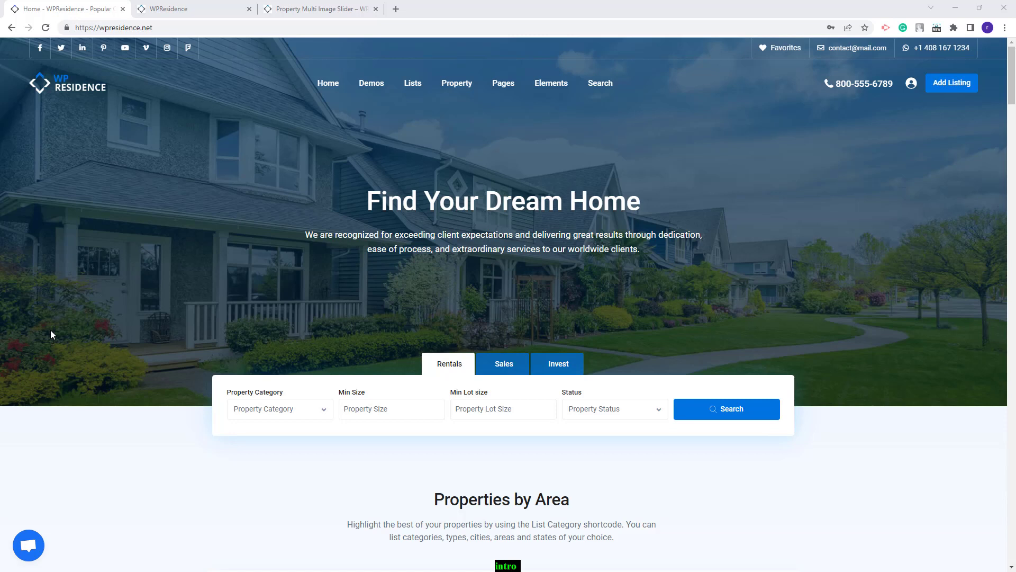
Switch to the demo site's tab and open WpResidence Options from the admin bar
key("ctrl+Tab")
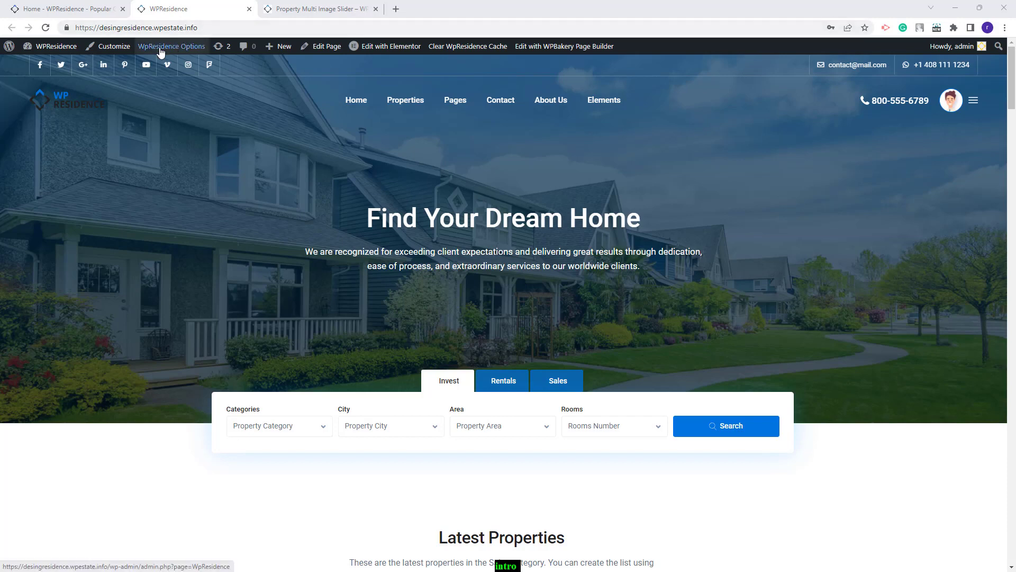
left_click(191, 50)
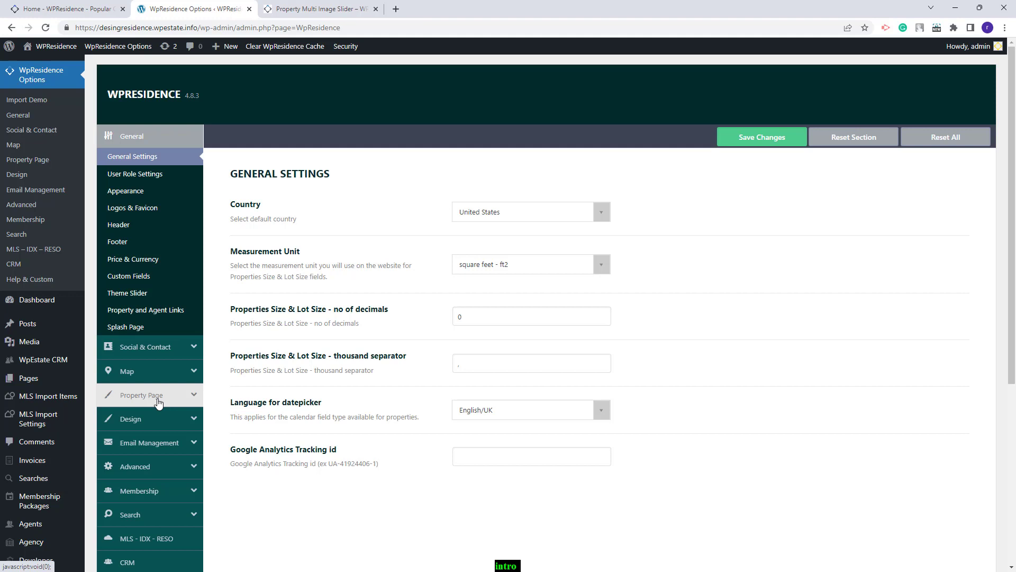
Open the Property Page options, look at Custom Template, then show Property Page Design
left_click(157, 397)
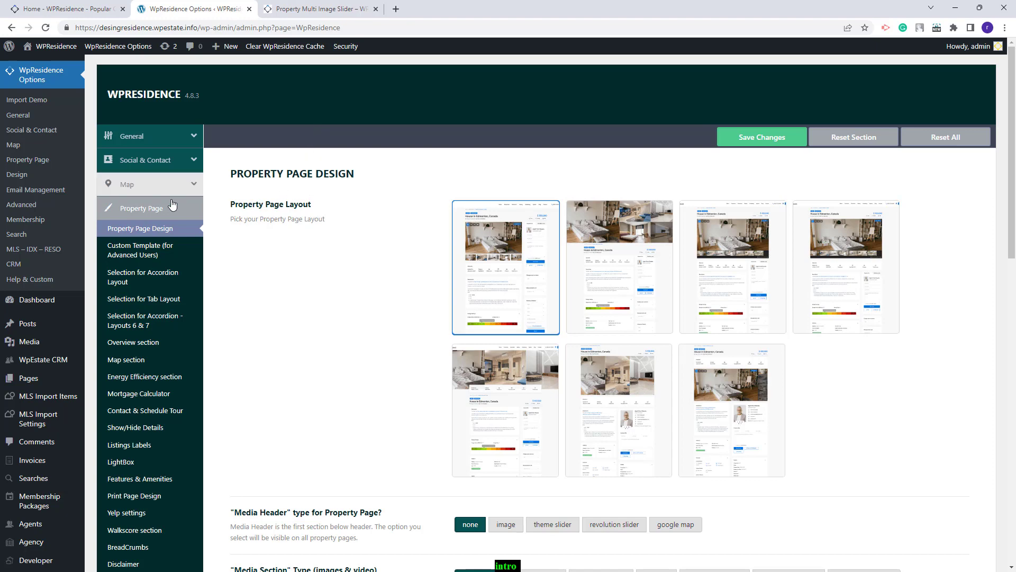
scroll(175, 248, "down", 1)
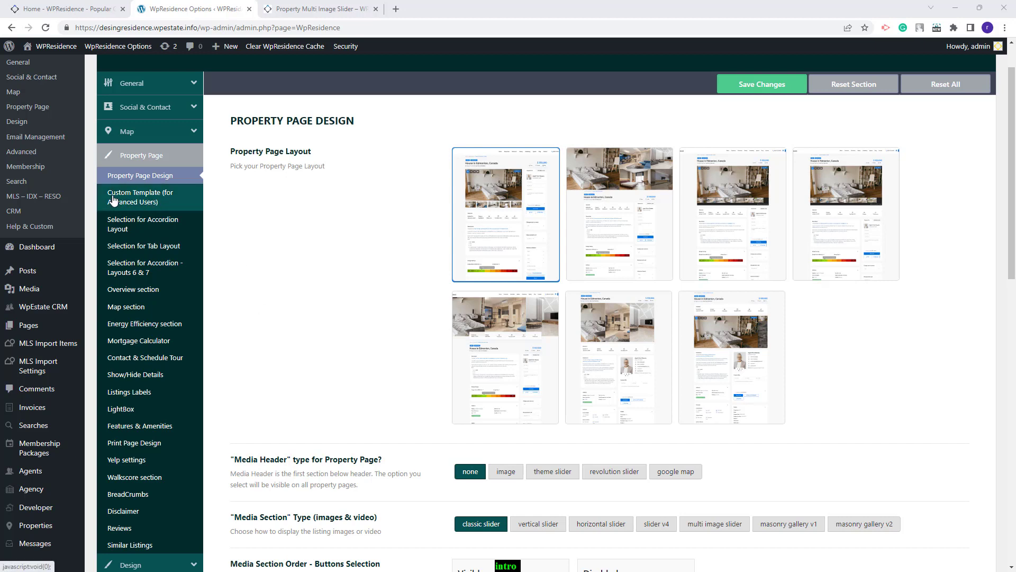
left_click(159, 200)
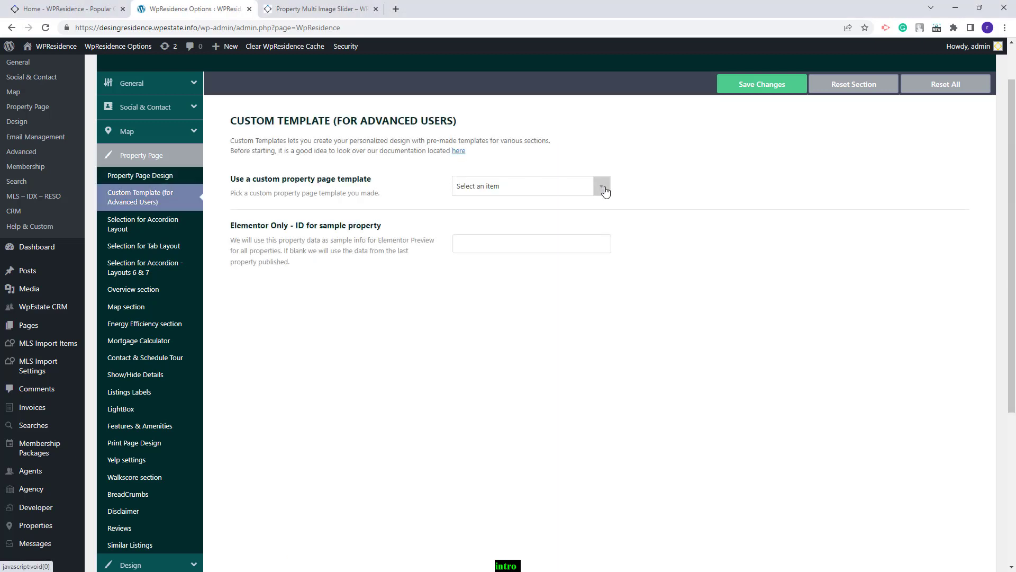
left_click(137, 178)
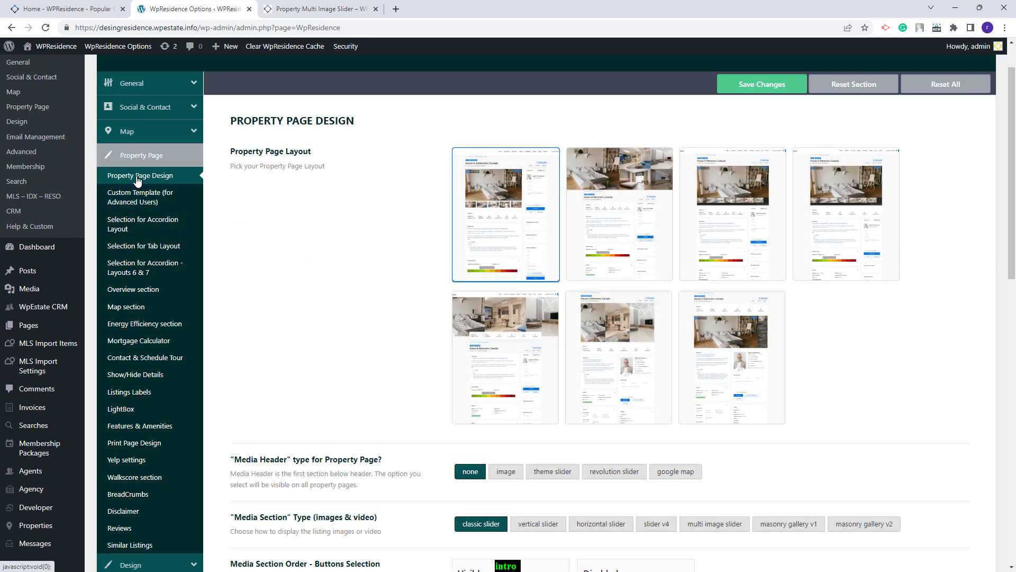
scroll(138, 181, "up", 1)
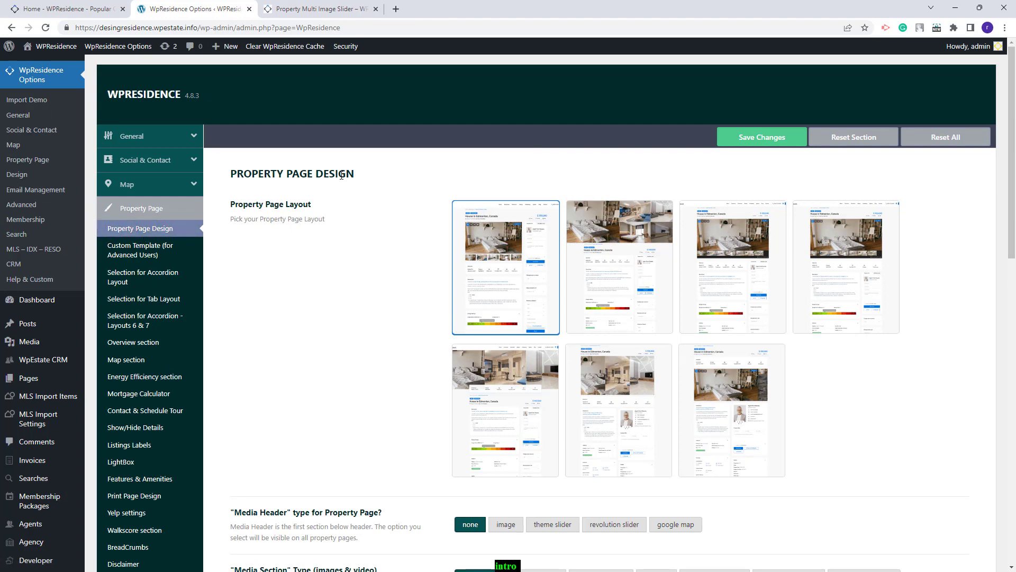
scroll(301, 243, "down", 1)
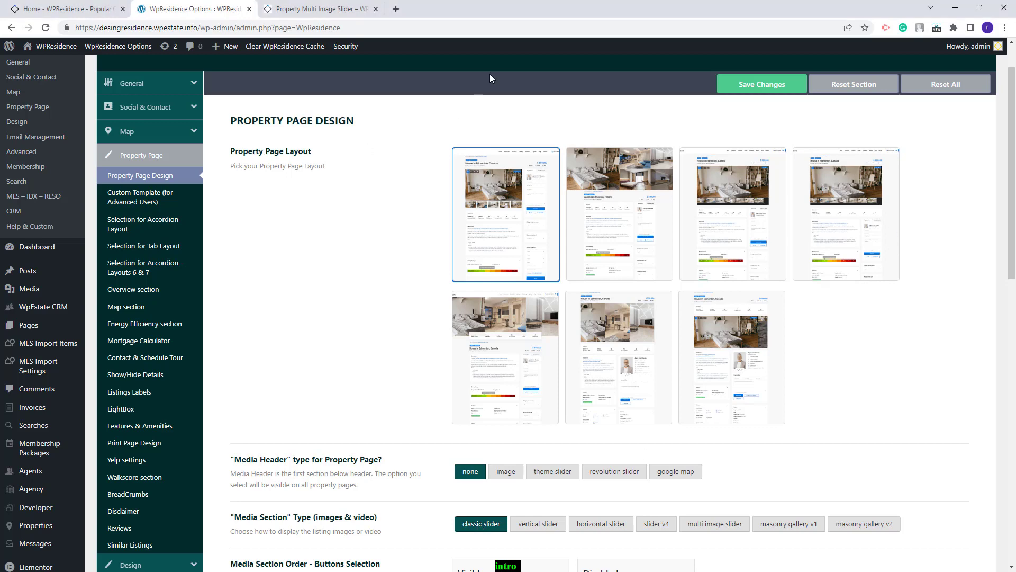
Check the current property page preview, then return to the theme options
left_click(352, 8)
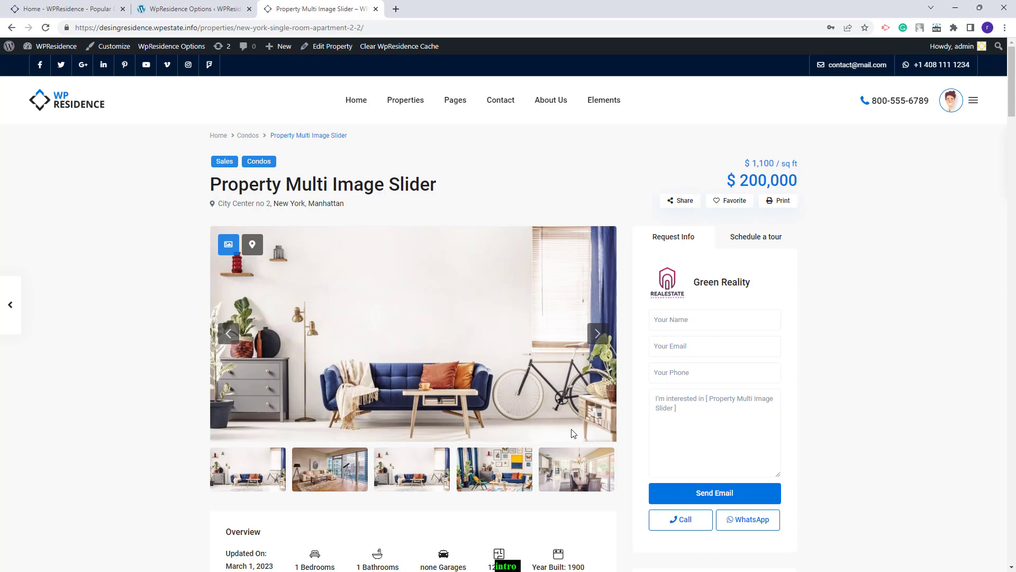
scroll(481, 386, "down", 3)
key("ctrl+shift+Tab")
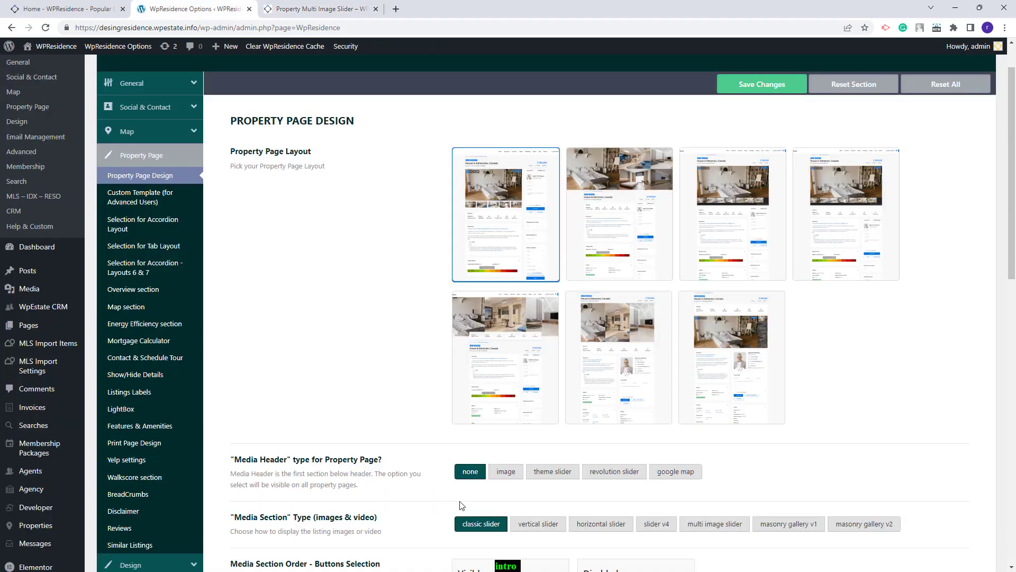
Set Media Section Type to multi image slider, save, and reload the property page
left_click(706, 524)
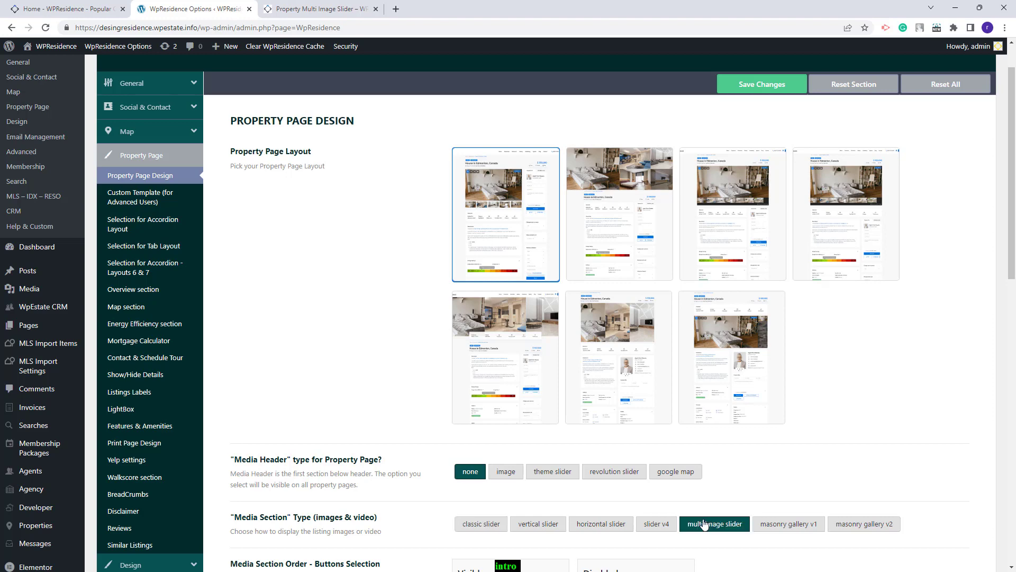
left_click(761, 87)
left_click(321, 9)
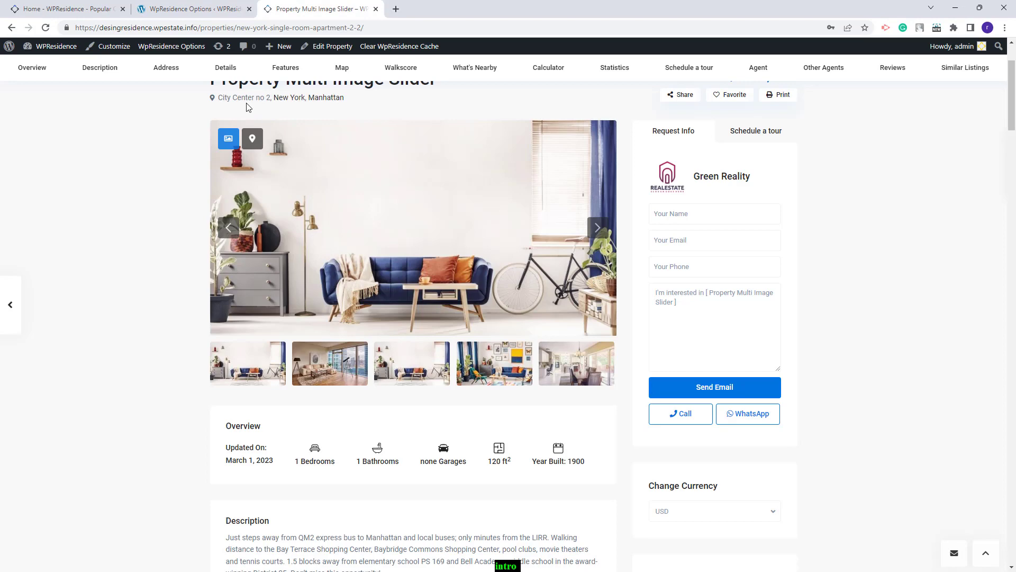
left_click(43, 27)
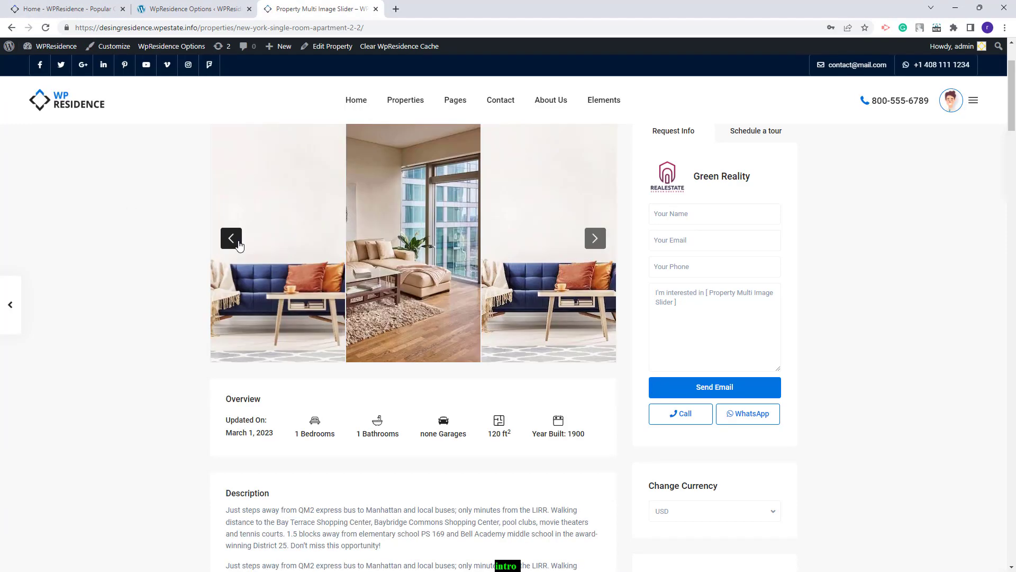
scroll(238, 245, "up", 2)
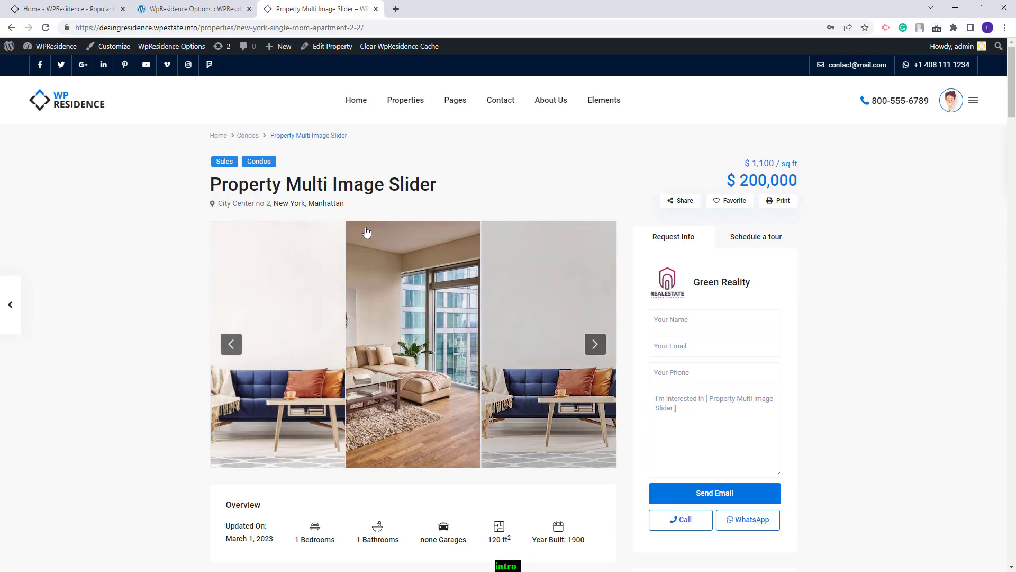
key("ctrl+Page_Up")
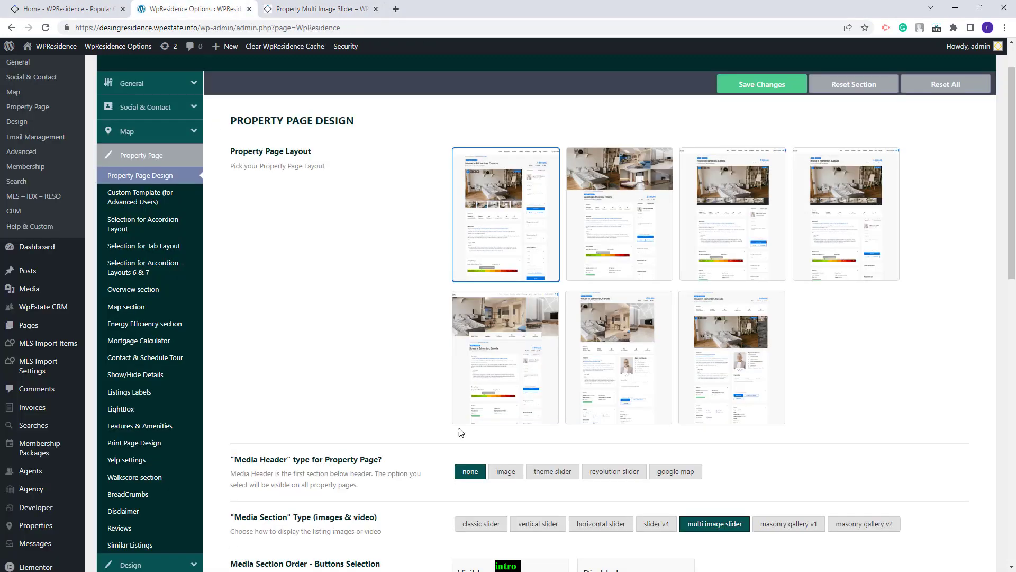
Set the Media Section type back to classic slider, save, and scroll down to Media Section Order
left_click(482, 524)
scroll(365, 358, "down", 2)
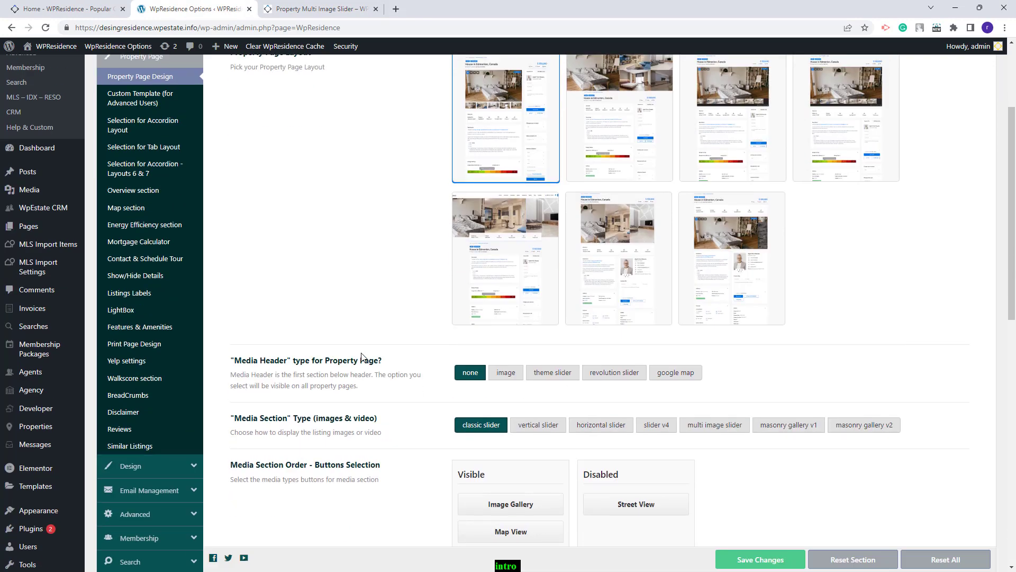
scroll(759, 232, "up", 3)
left_click(762, 134)
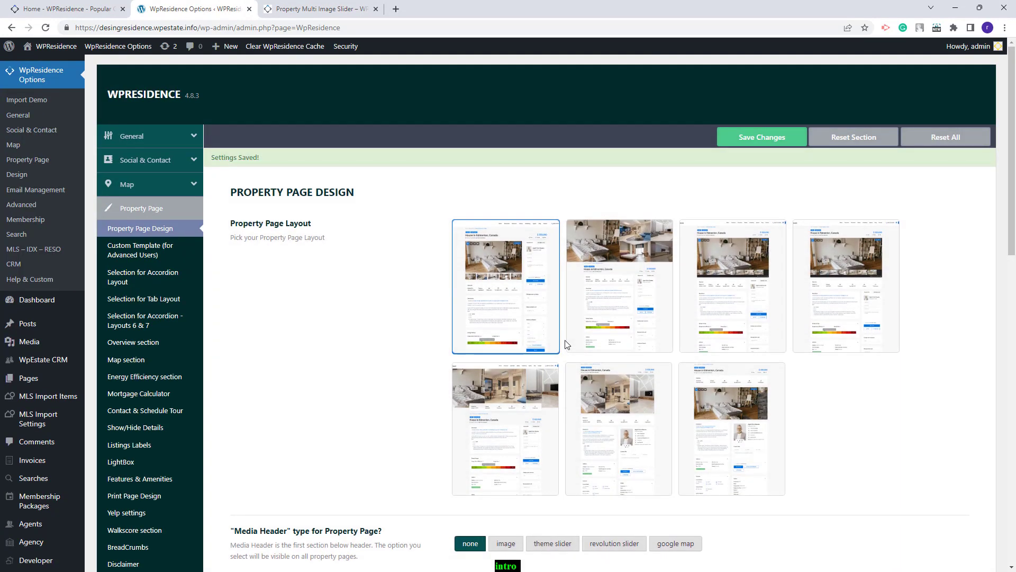
scroll(564, 343, "down", 2)
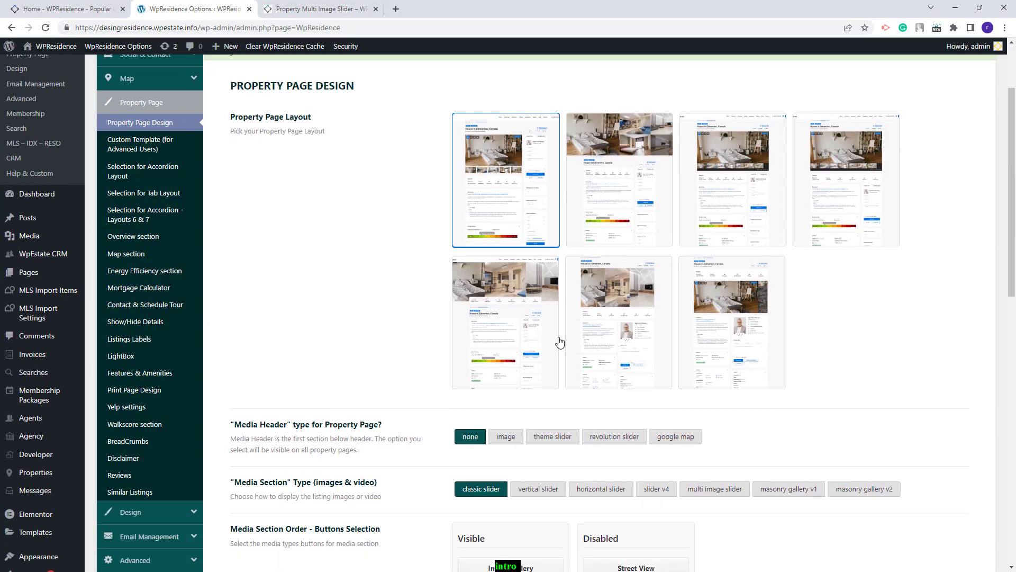
scroll(560, 343, "down", 1)
scroll(559, 343, "down", 3)
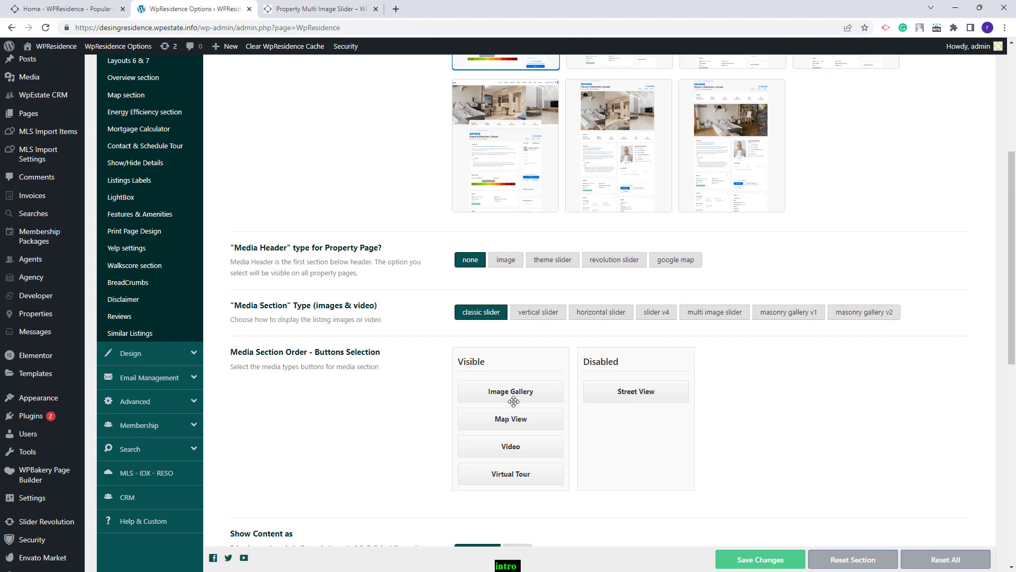
Move Street View into Visible between Video and Virtual Tour, save, and reload the property page
left_click_drag(541, 396, 634, 410)
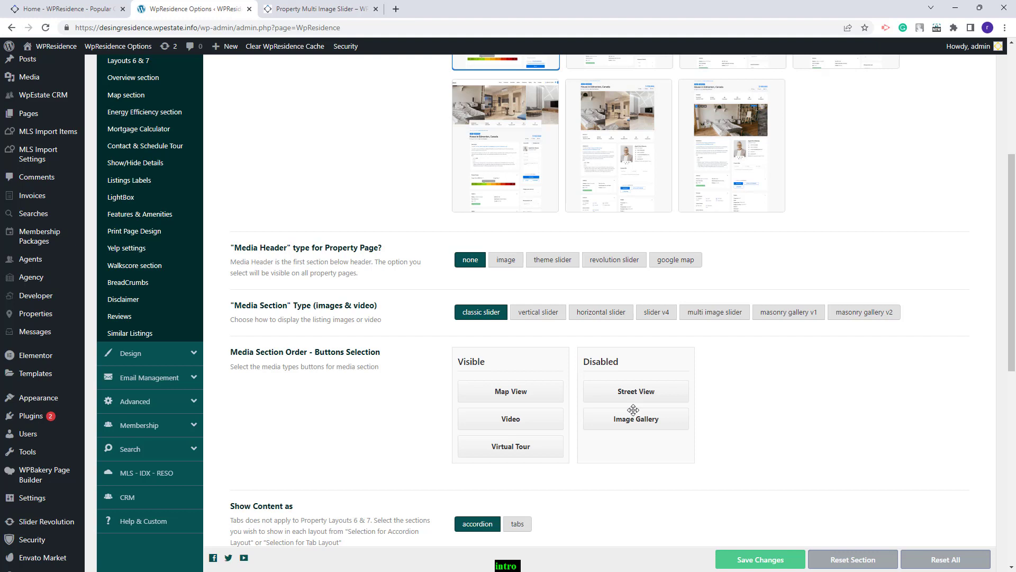
left_click_drag(633, 409, 498, 392)
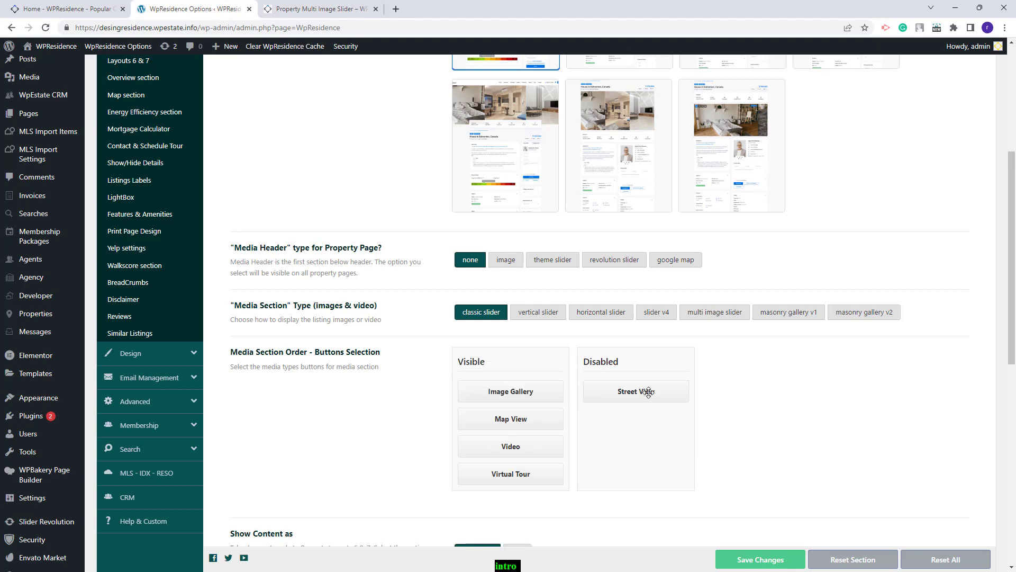
left_click_drag(649, 391, 502, 477)
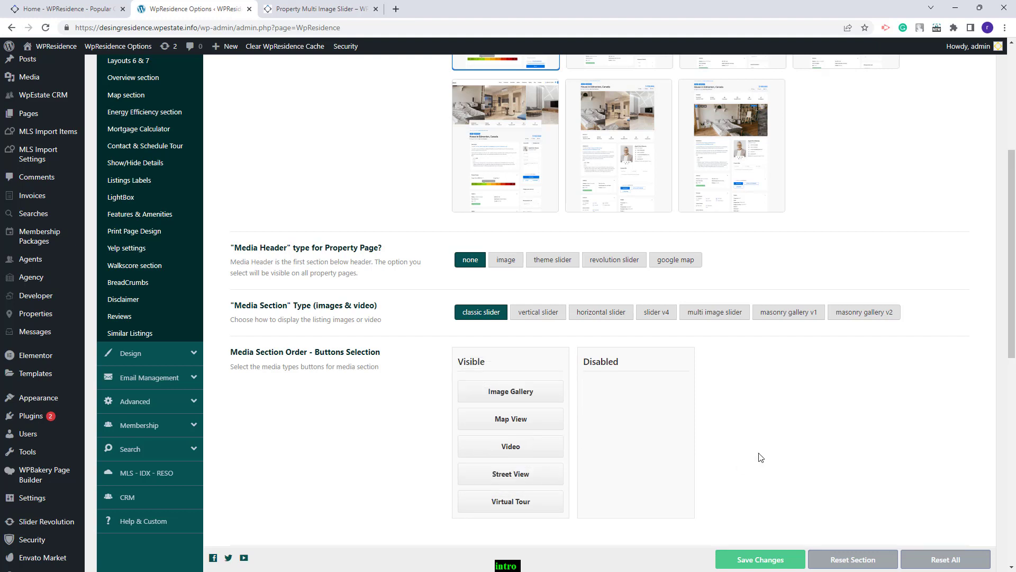
left_click(774, 559)
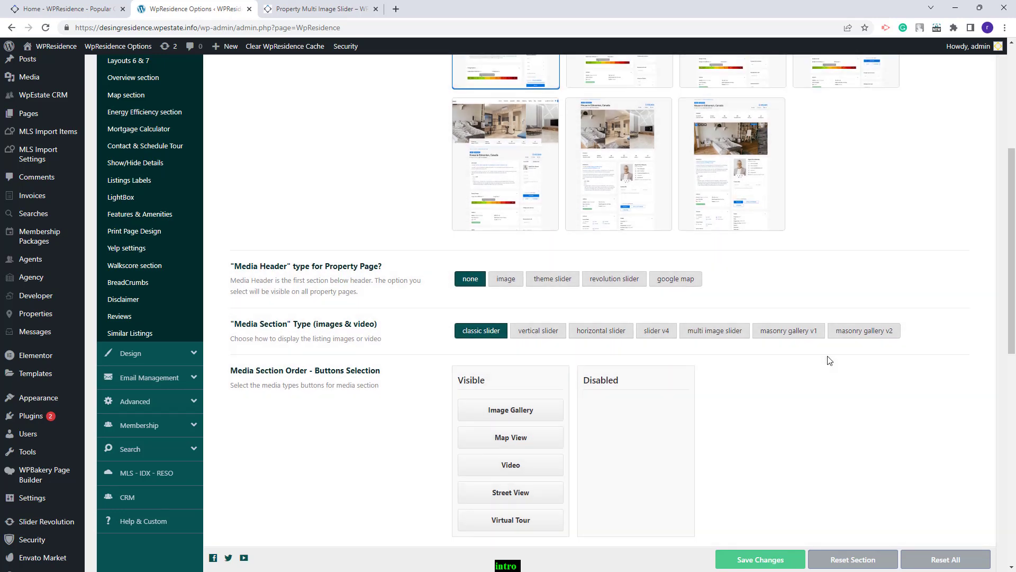
left_click(318, 8)
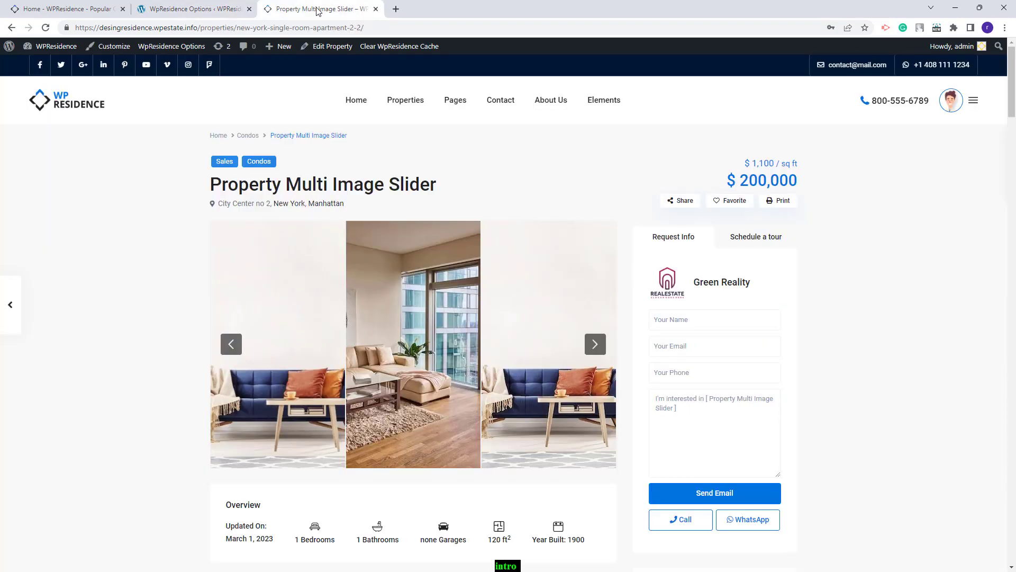
left_click(46, 30)
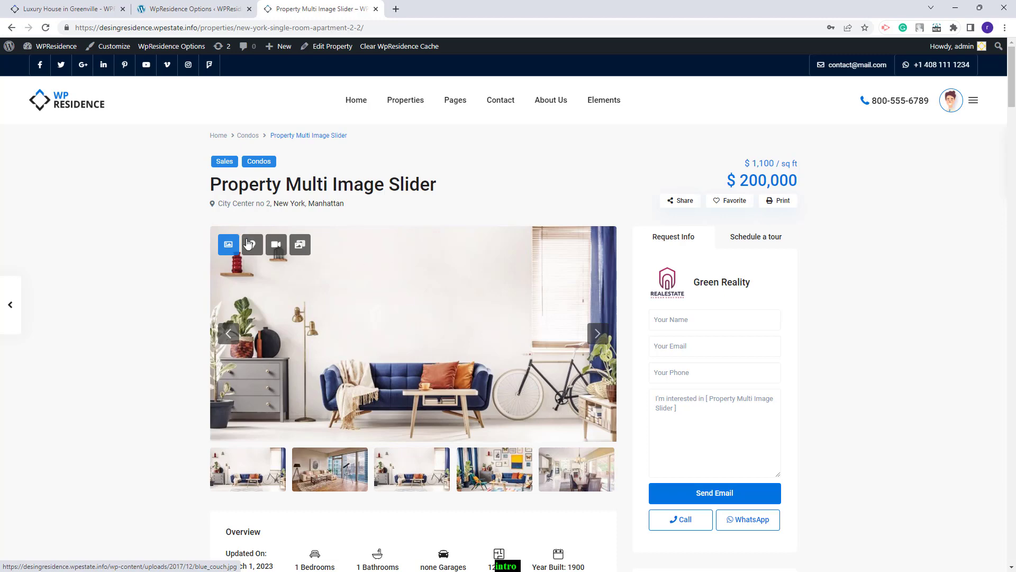
Disable the Video, Virtual Tour, Street View and Map View media buttons, save, and reload the preview
left_click(235, 13)
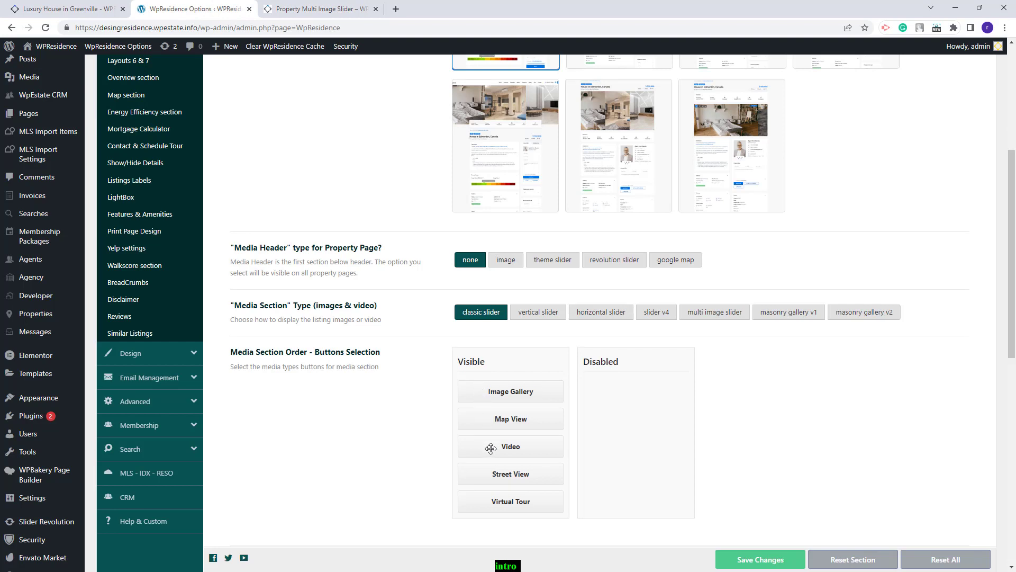
left_click_drag(491, 448, 597, 399)
left_click_drag(516, 499, 603, 390)
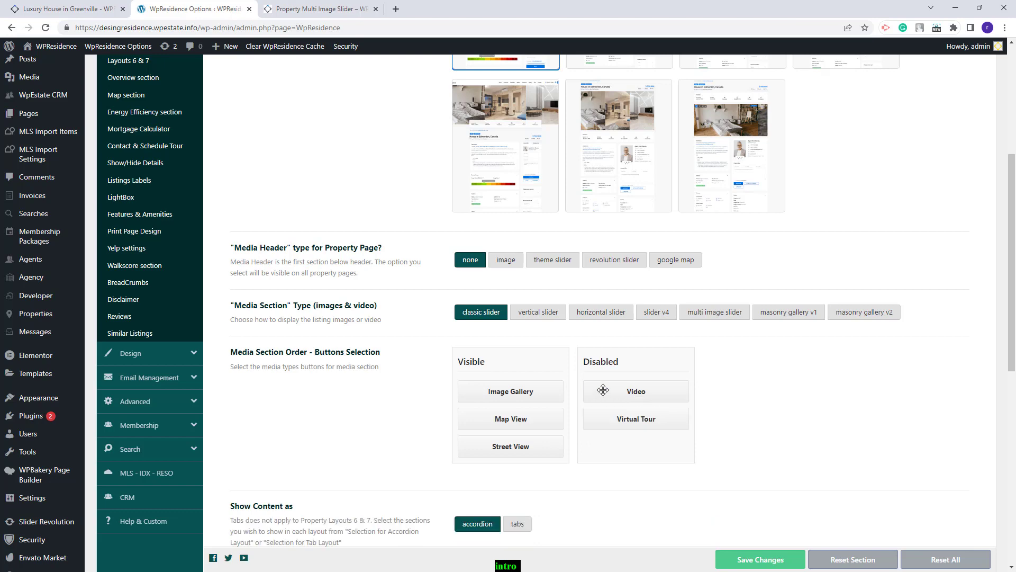
left_click_drag(516, 444, 676, 434)
left_click_drag(526, 430, 638, 474)
left_click(769, 560)
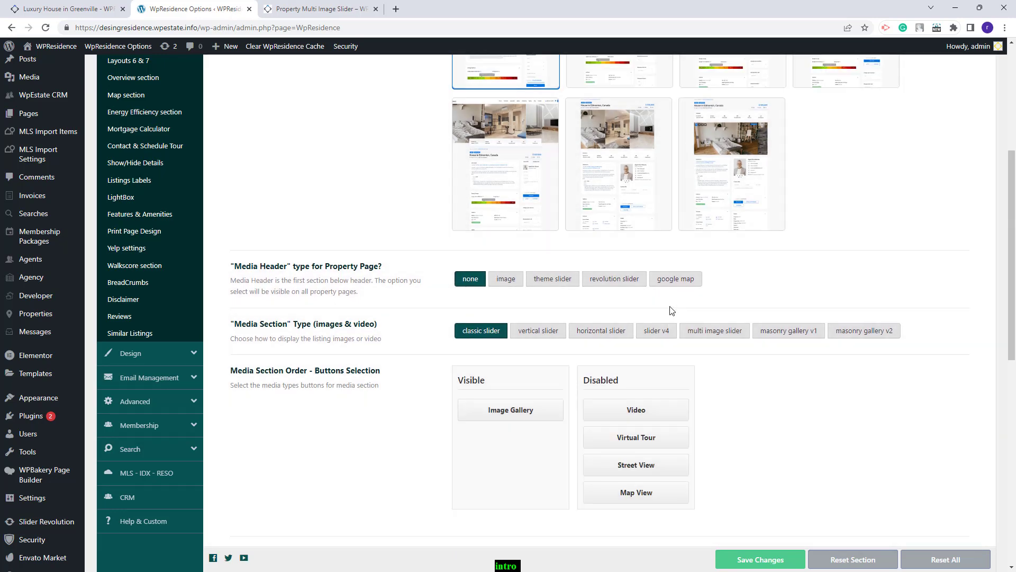
left_click(321, 10)
key("F5")
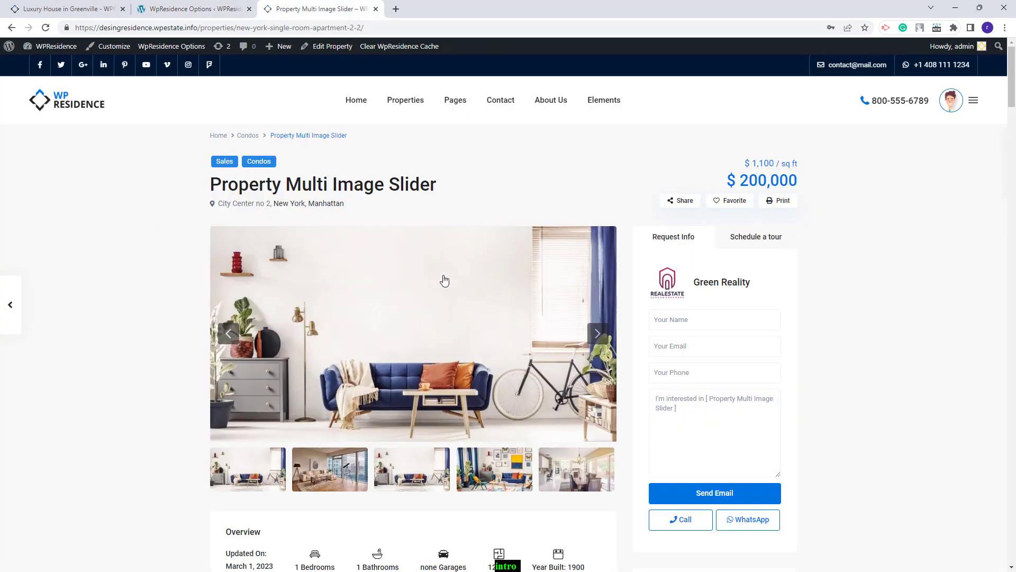
Put Map View back in Visible under Image Gallery, save, and reload the property page
left_click(190, 9)
left_click_drag(639, 476, 506, 421)
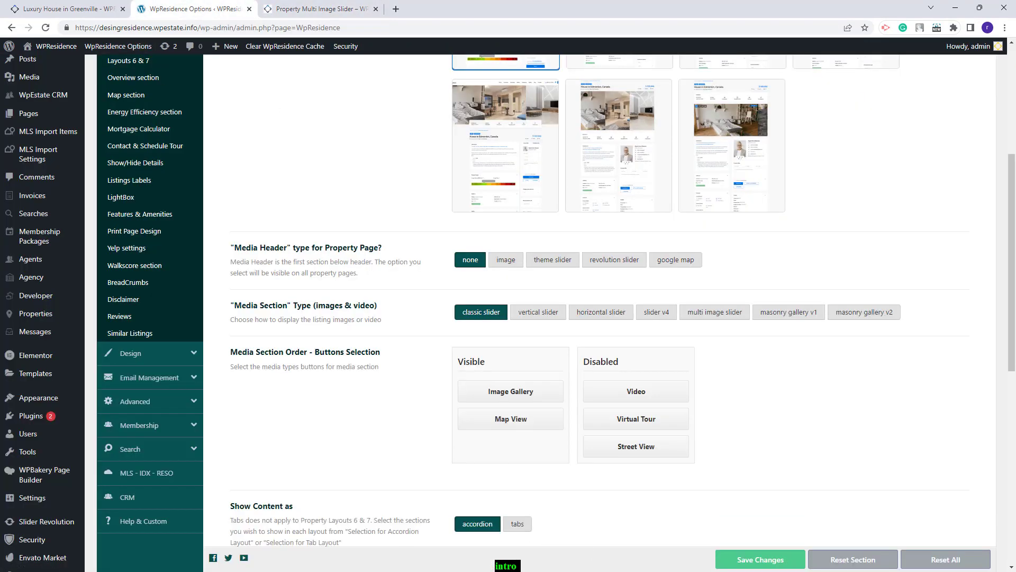
left_click(761, 559)
key("ctrl+Tab")
key("F5")
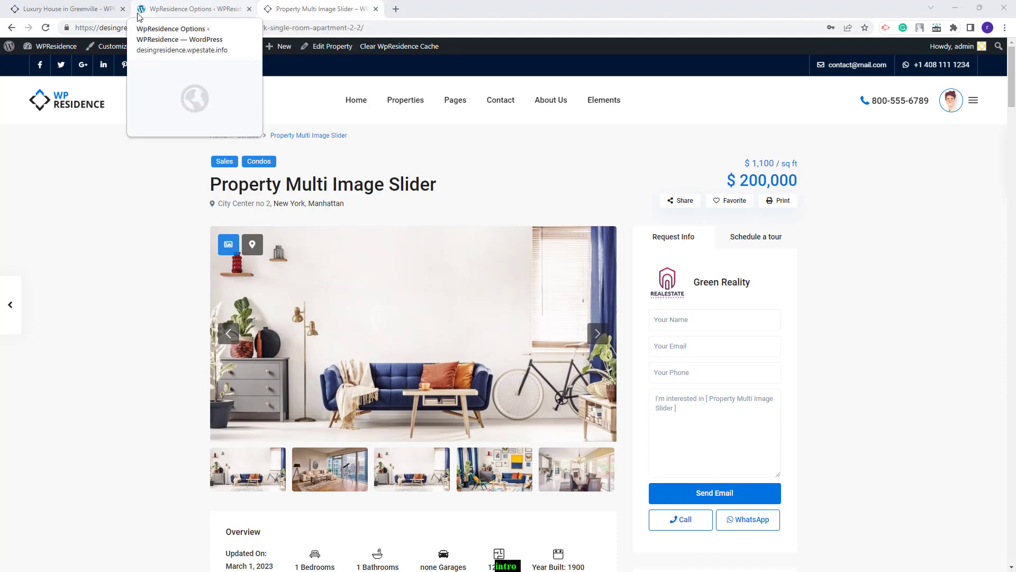
Choose the second Property Page Layout and save
left_click(190, 9)
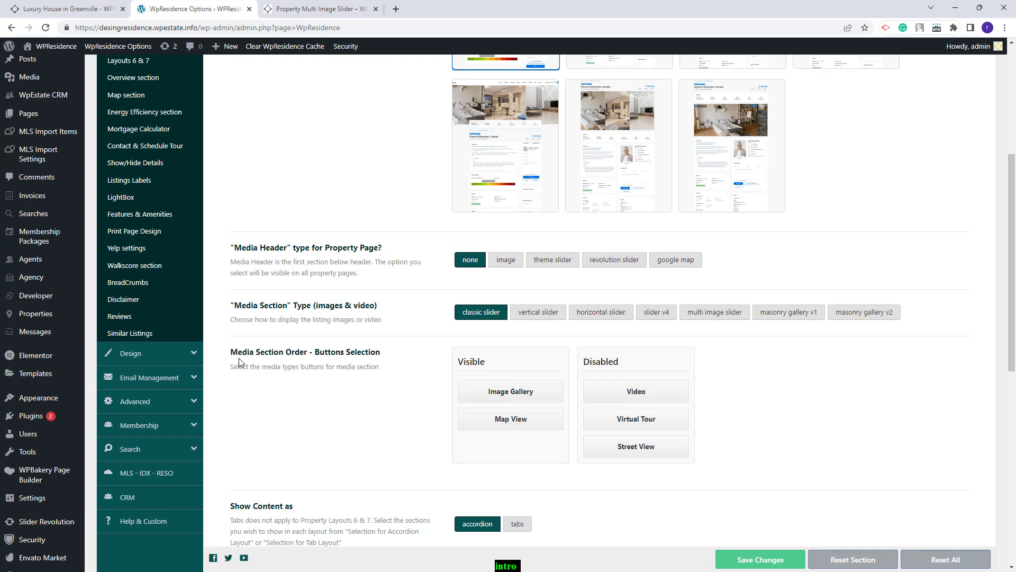
scroll(370, 381, "up", 4)
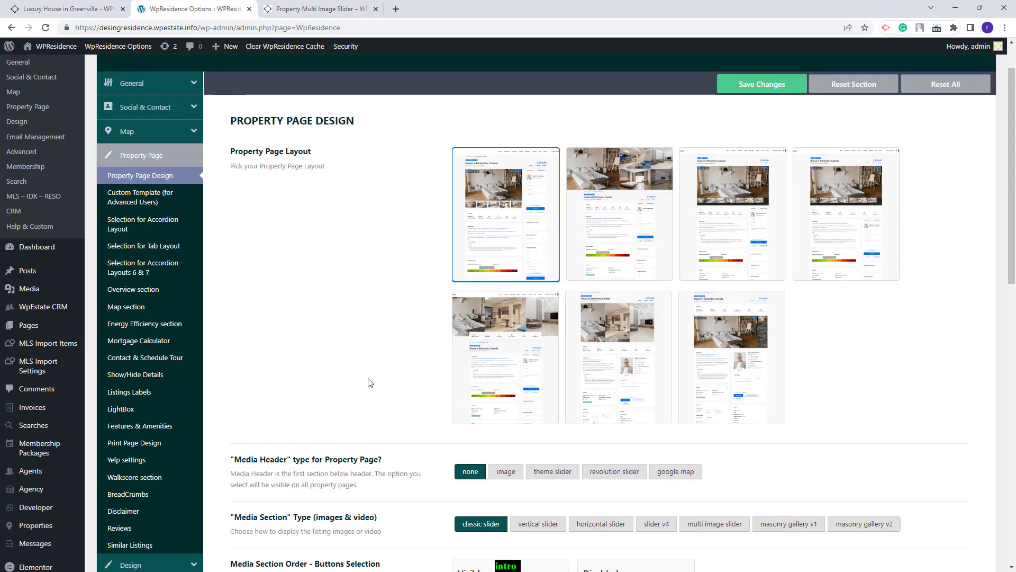
left_click(626, 232)
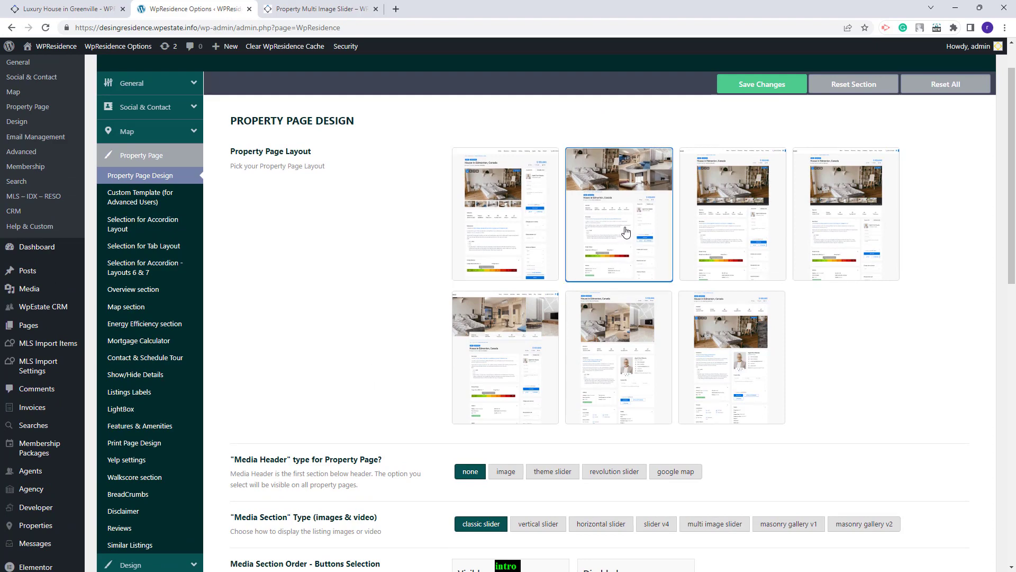
left_click(762, 84)
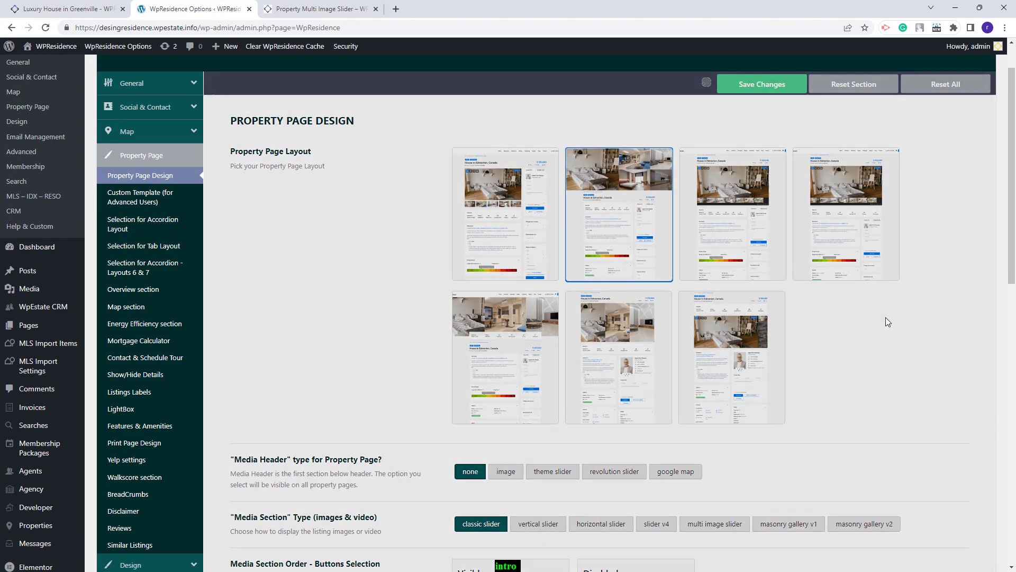
Set Media Section to masonry gallery v1, save, and review the reloaded property page
scroll(658, 174, "down", 1)
scroll(657, 174, "down", 1)
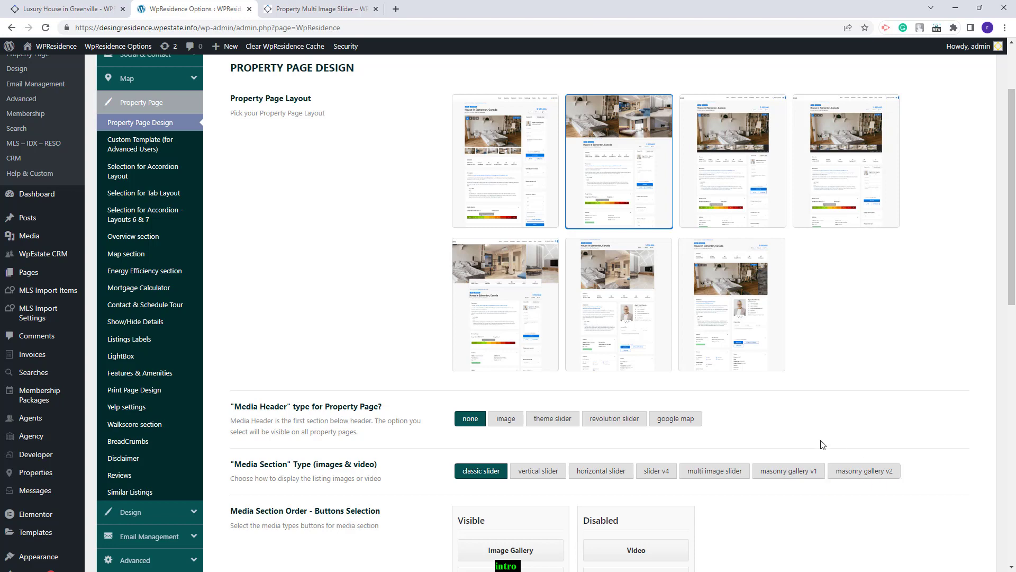
left_click(783, 471)
scroll(874, 141, "up", 2)
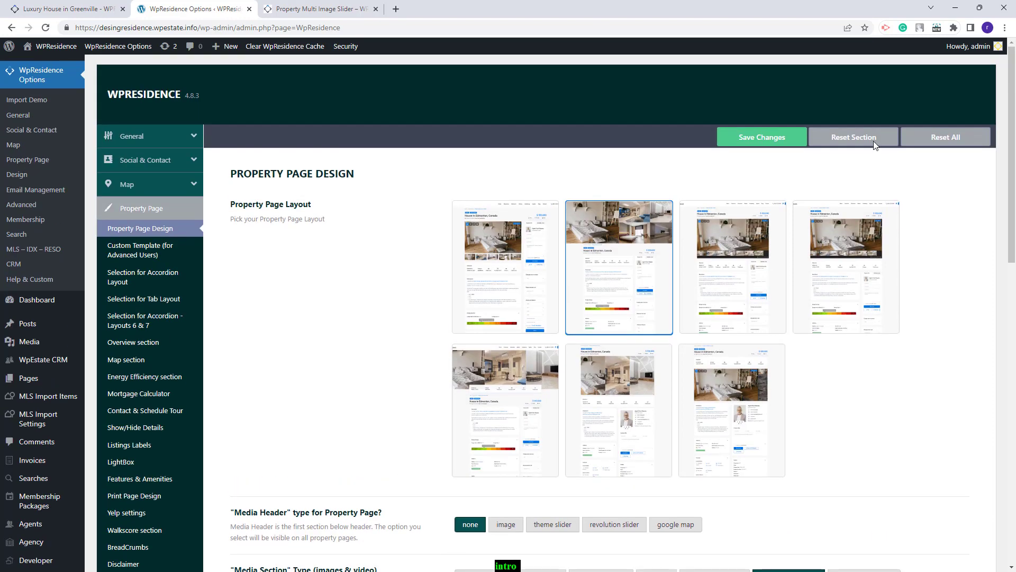
left_click(783, 136)
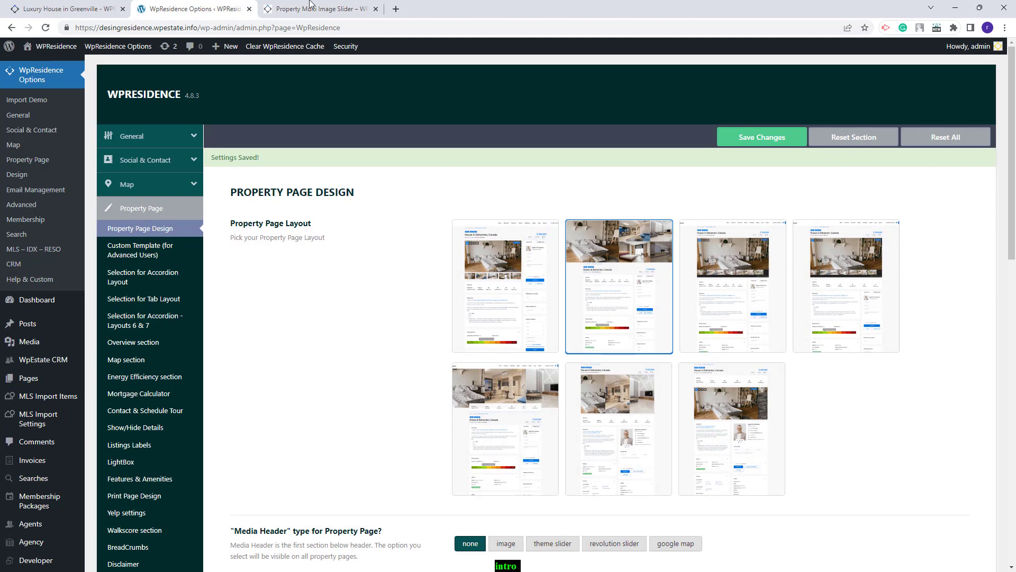
left_click(310, 7)
left_click(45, 28)
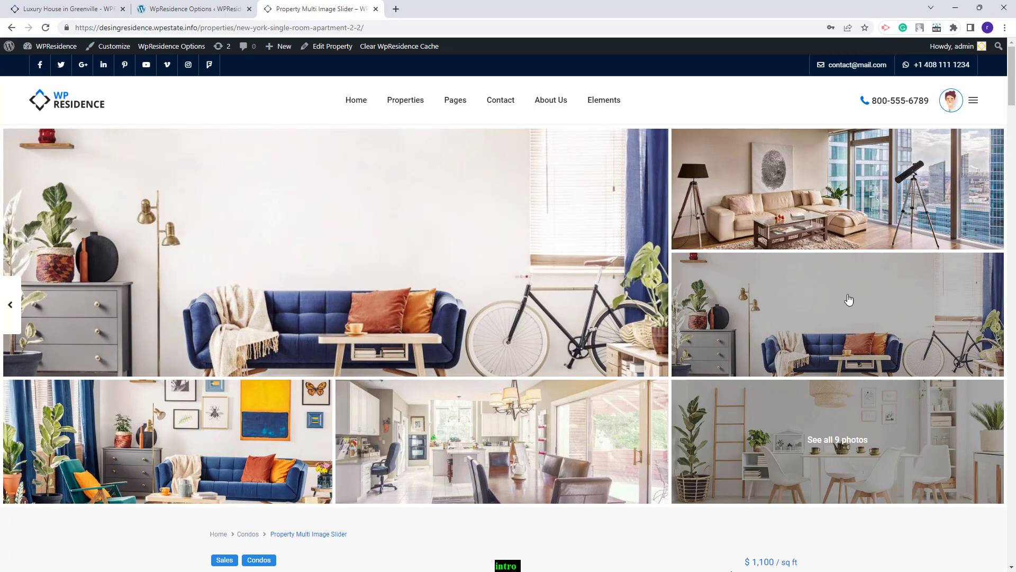
scroll(848, 298, "down", 9)
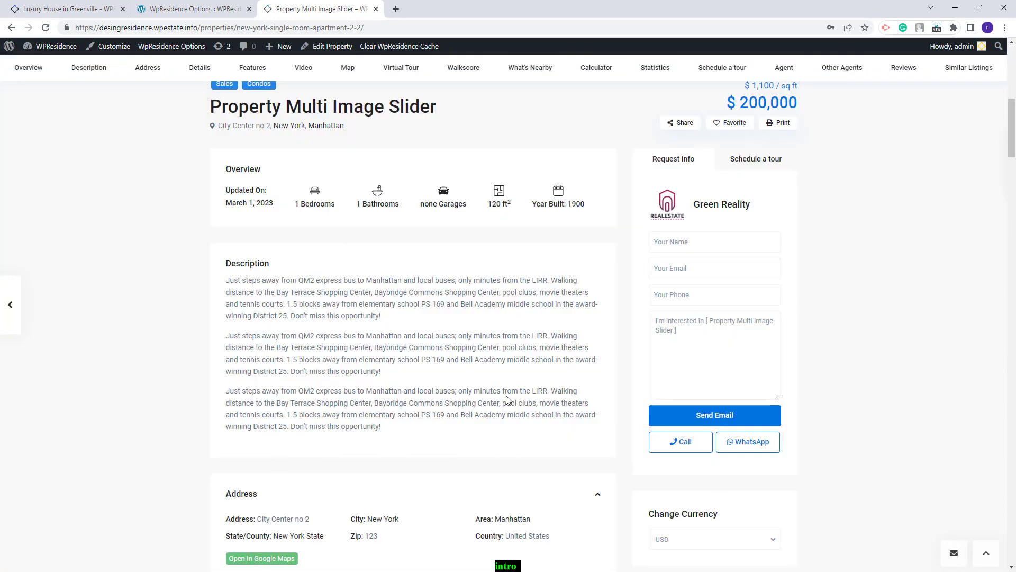
scroll(506, 400, "down", 5)
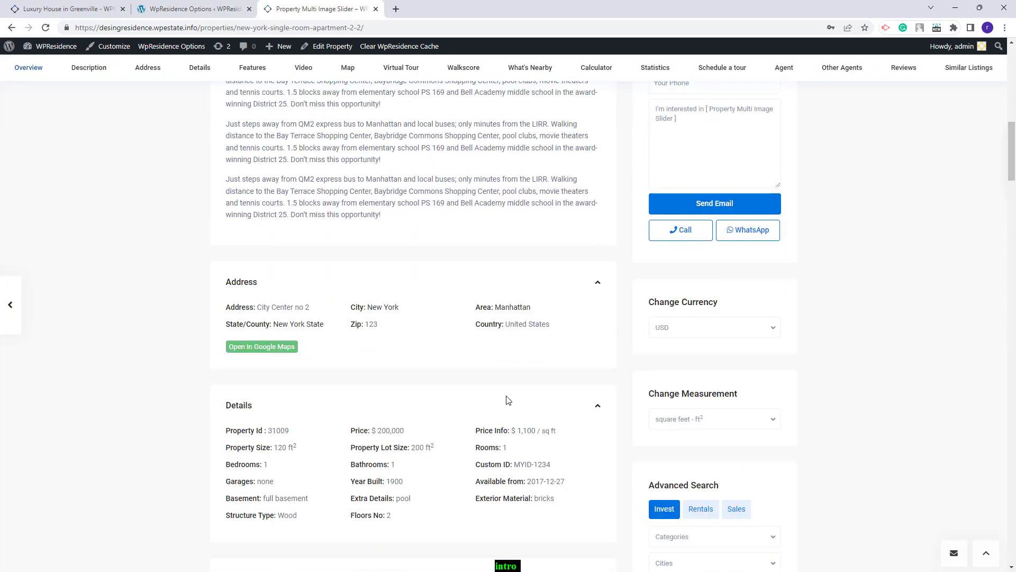
key("ctrl+shift+Tab")
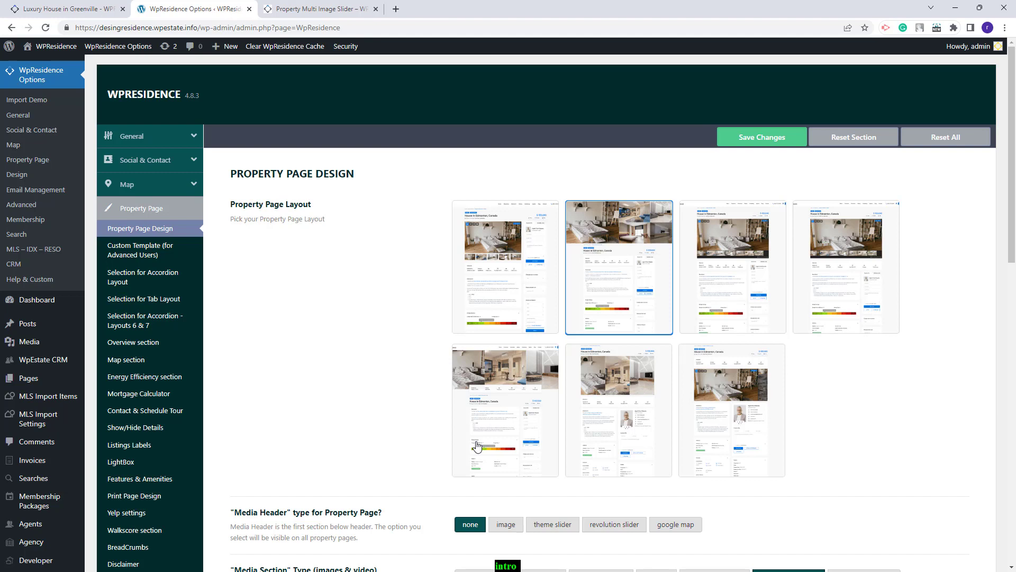
Choose the third property page layout with a classic slider Media Section, save, and preview it
left_click(750, 296)
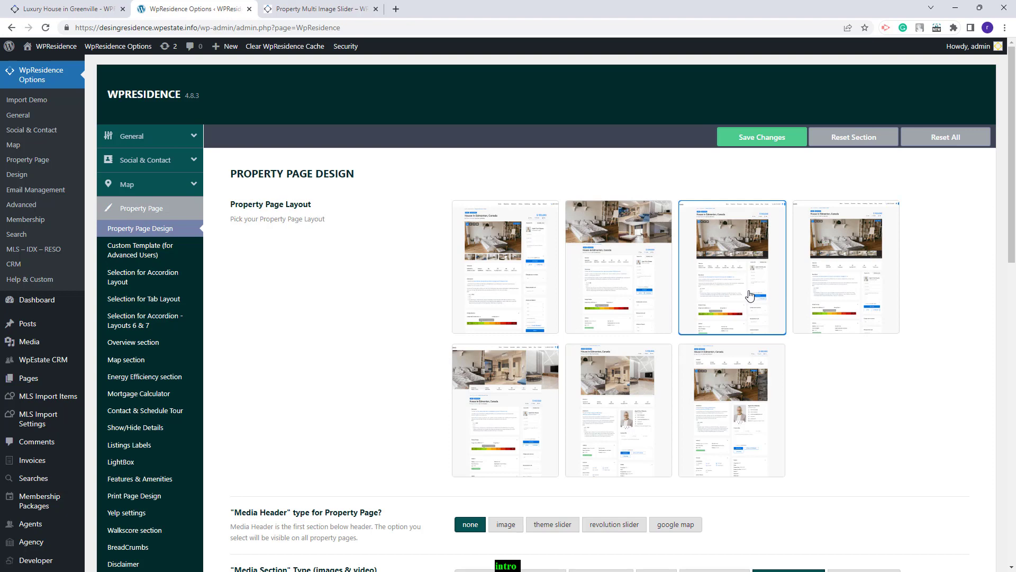
scroll(750, 295, "down", 3)
left_click(481, 418)
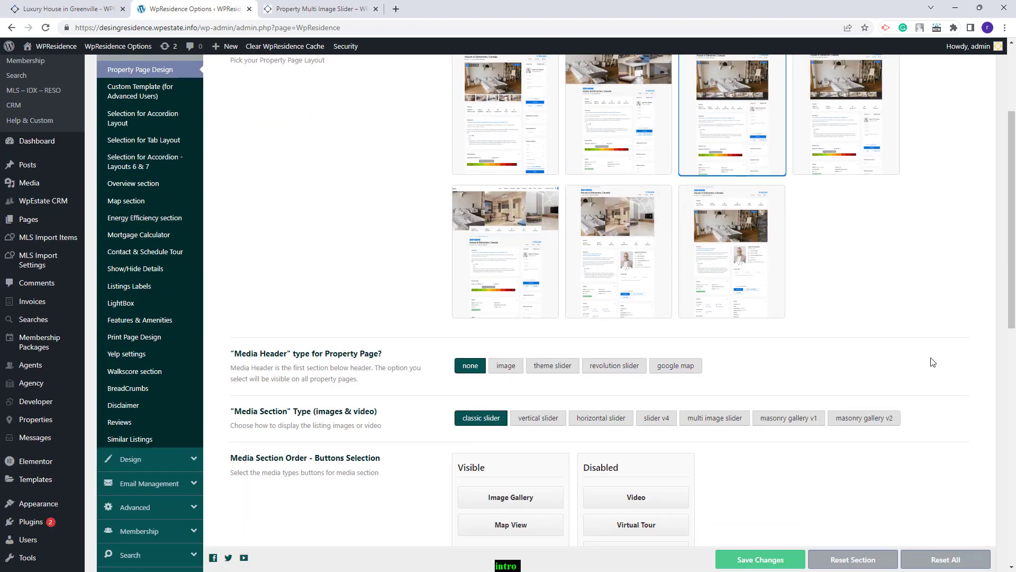
scroll(932, 362, "up", 3)
left_click(774, 142)
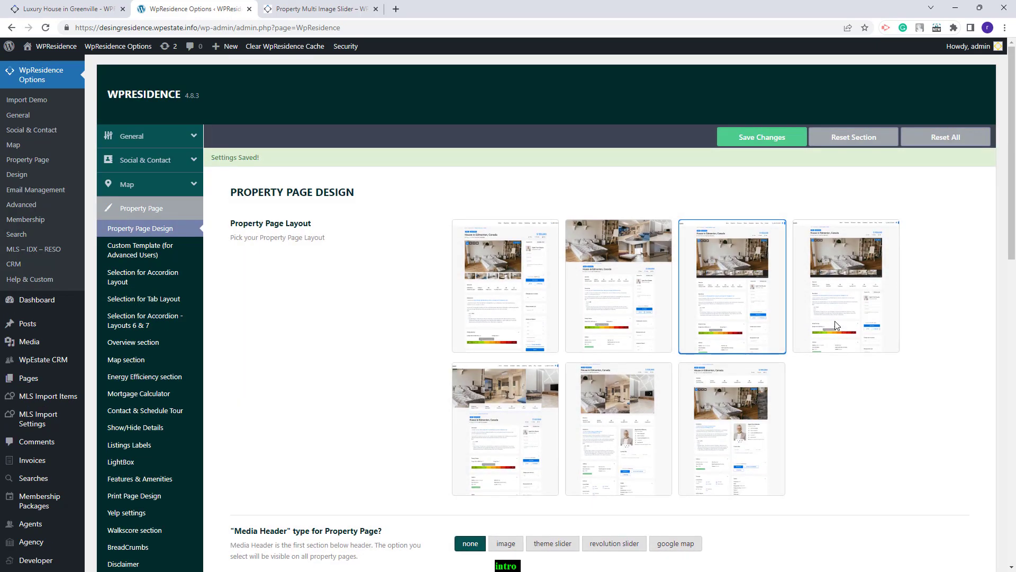
left_click(318, 8)
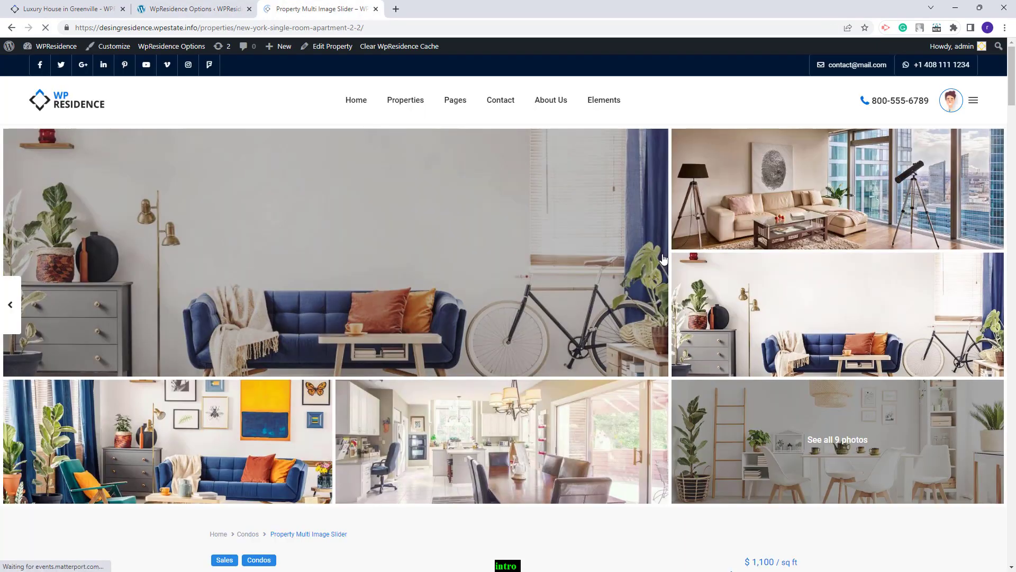
Scroll through the property page in the third layout, then return to the theme options
scroll(526, 367, "down", 2)
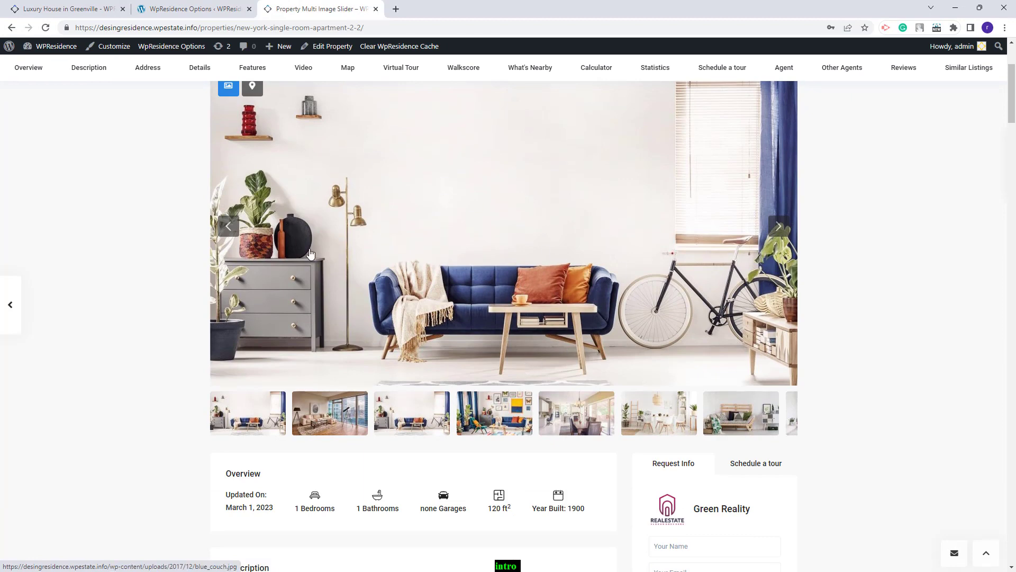
scroll(273, 212, "up", 2)
scroll(273, 212, "down", 6)
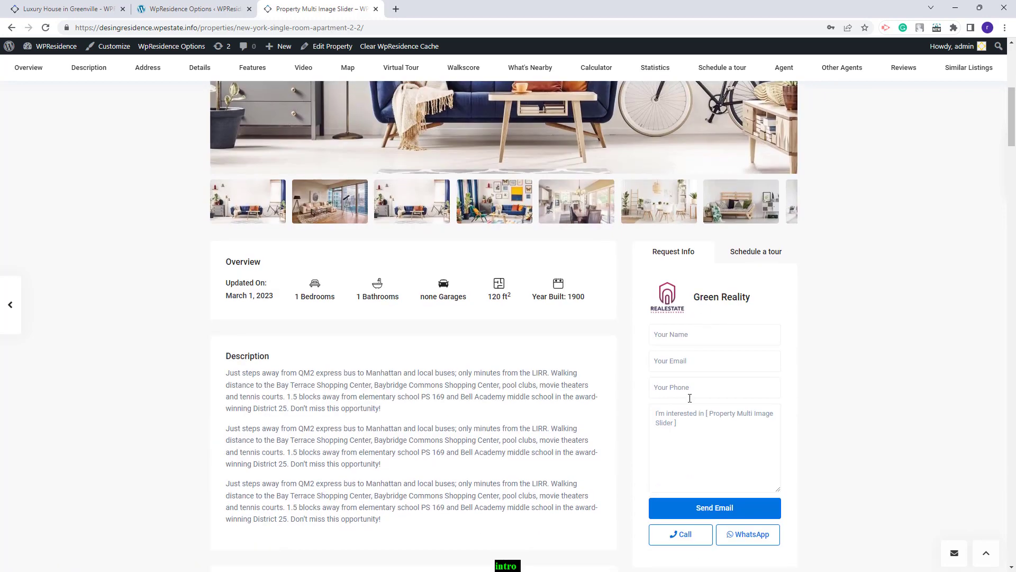
scroll(748, 288, "down", 4)
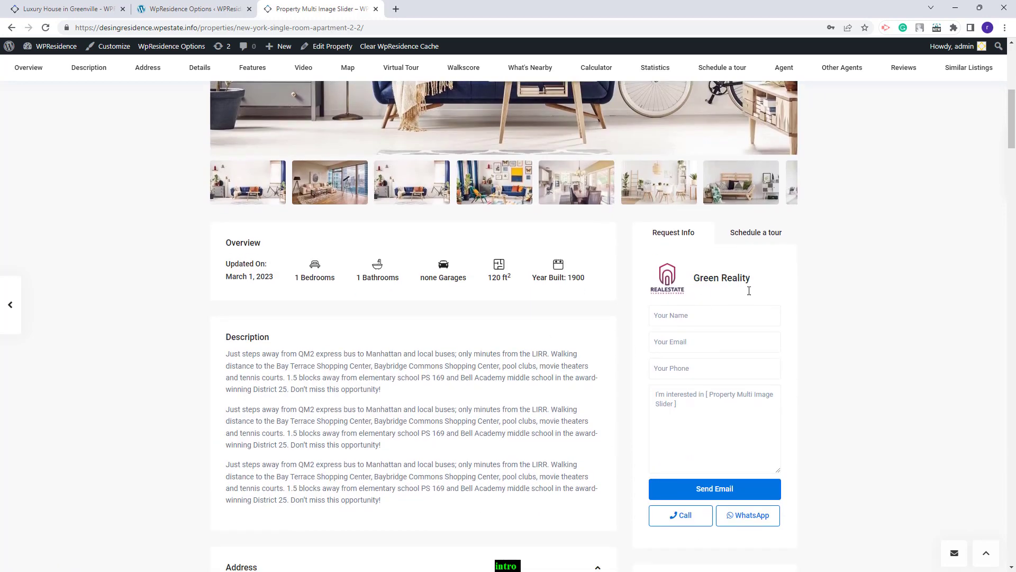
key("ctrl+shift+Tab")
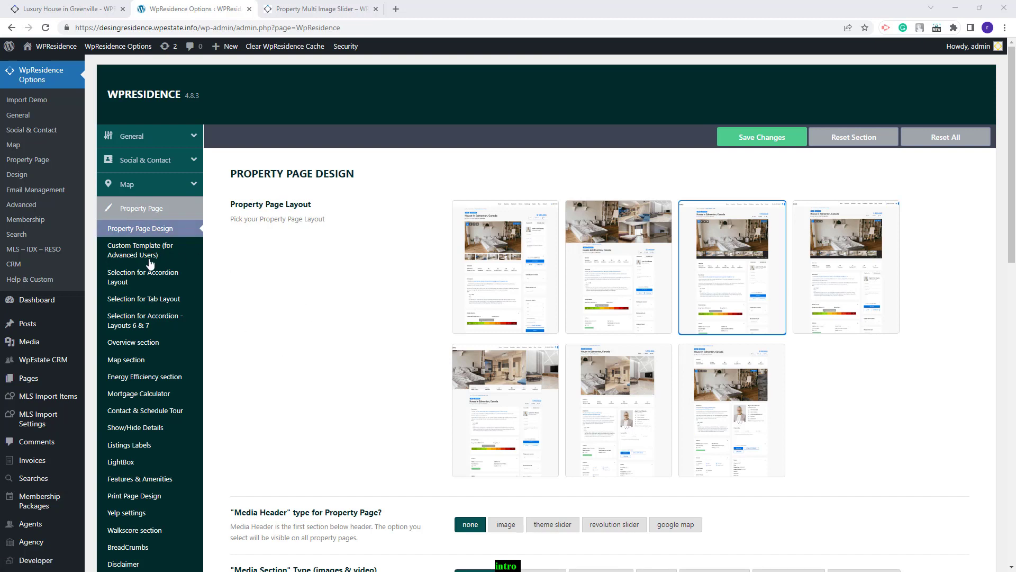
Move Description into the Second Column for accordion Layouts 6 & 7, then return to Property Page Design
left_click(150, 331)
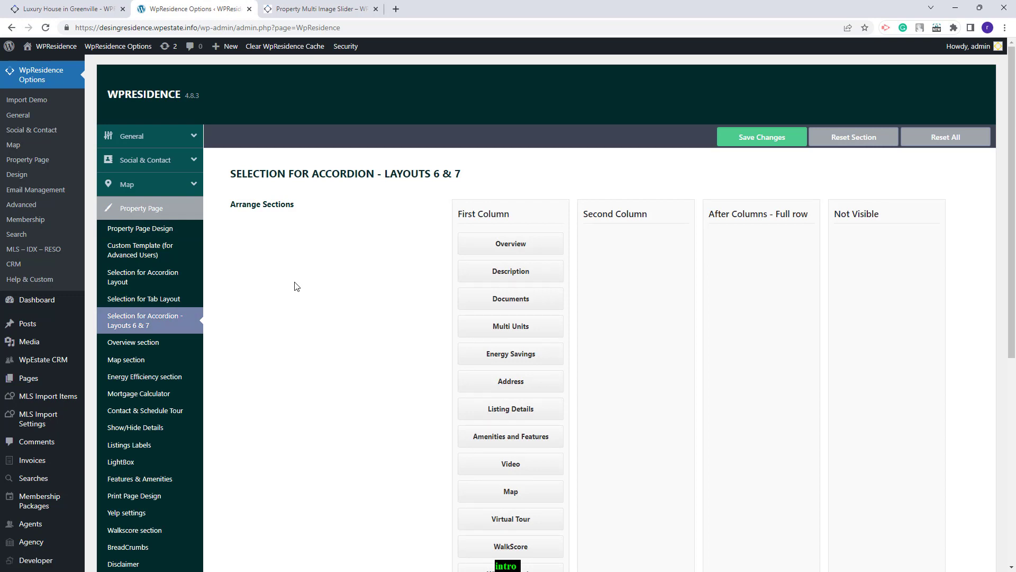
left_click_drag(522, 278, 659, 233)
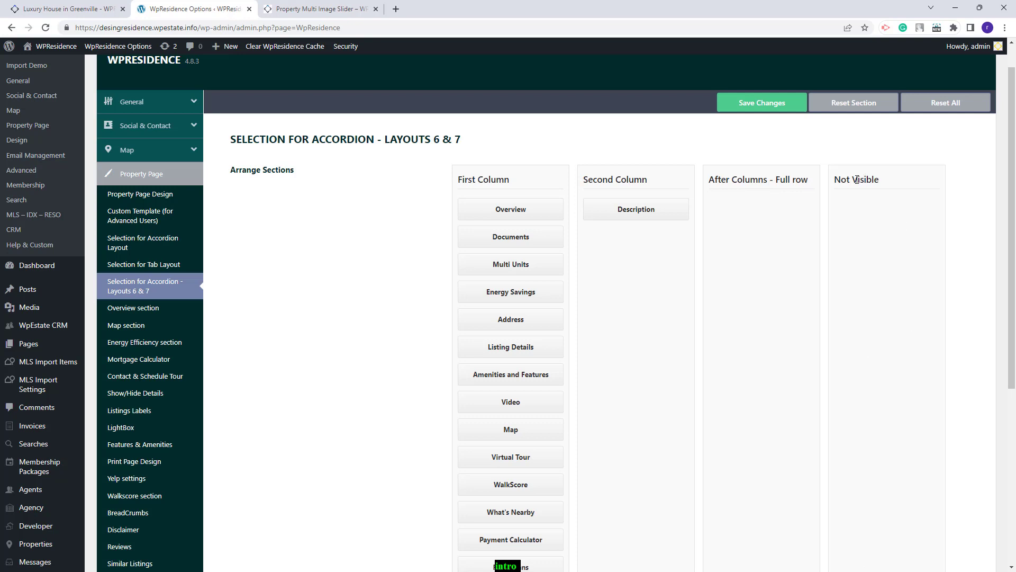
left_click(115, 196)
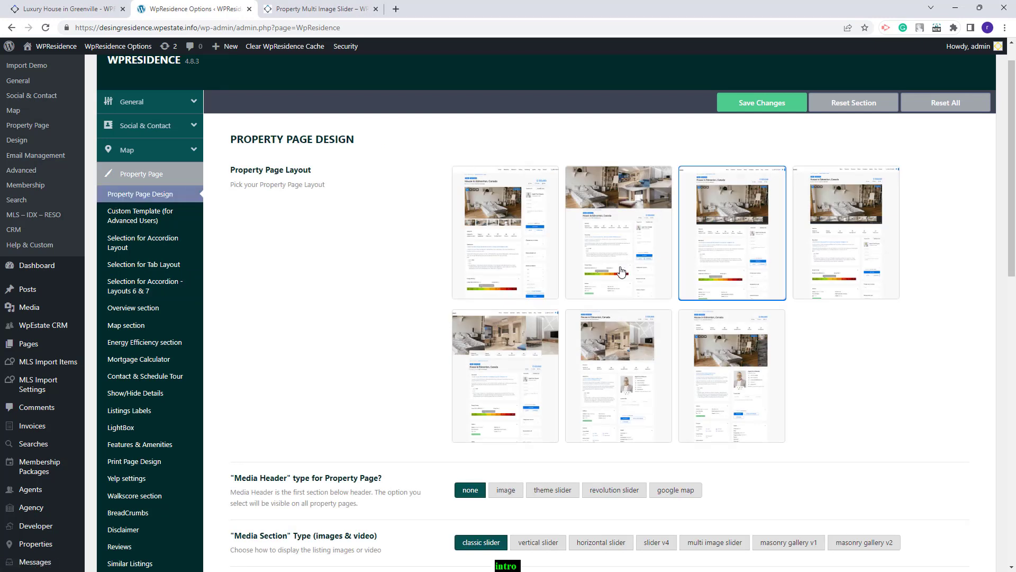
Set the media section to the vertical slider with the first property page layout, save, and preview
scroll(386, 291, "down", 3)
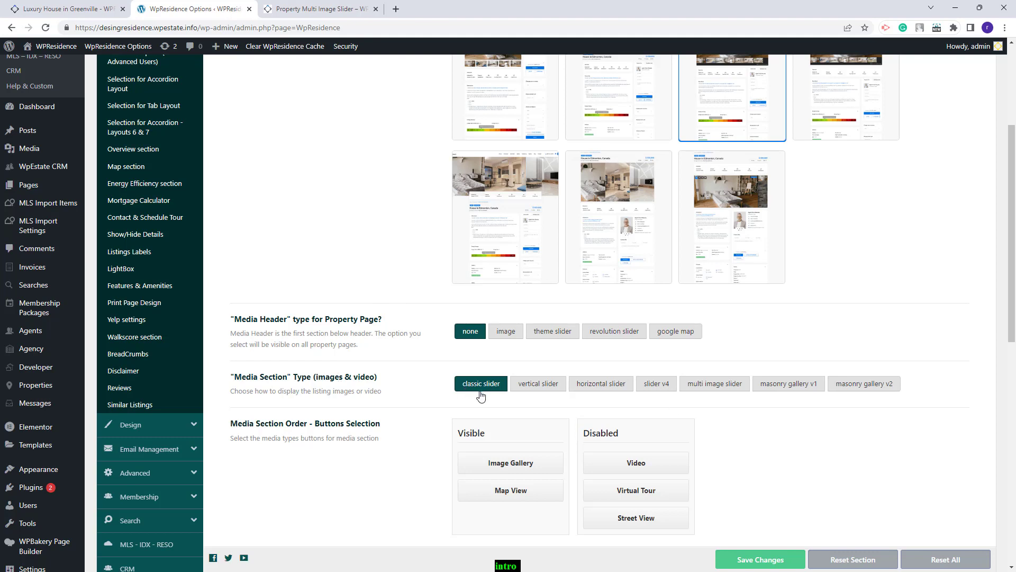
left_click(531, 385)
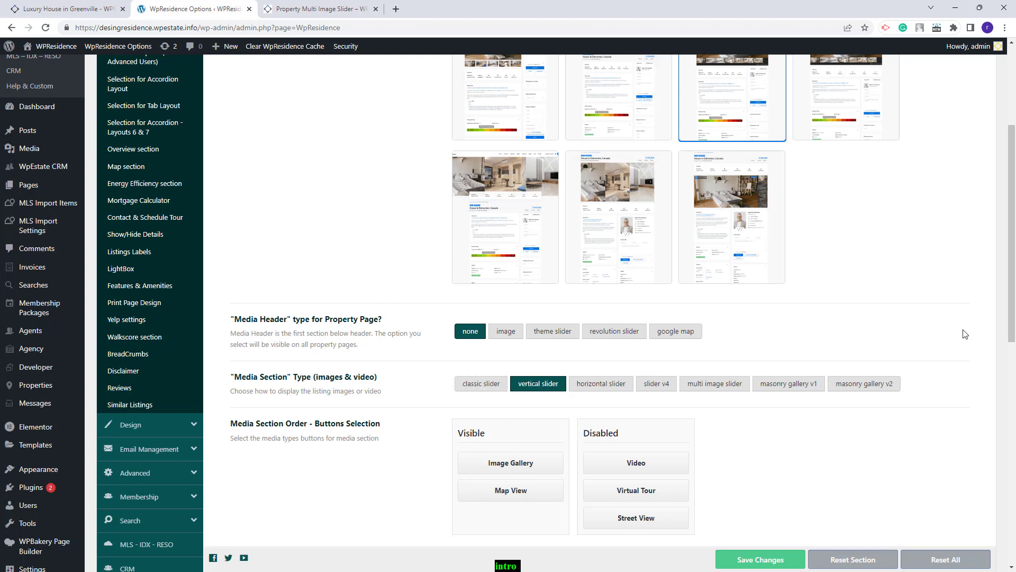
scroll(966, 334, "up", 3)
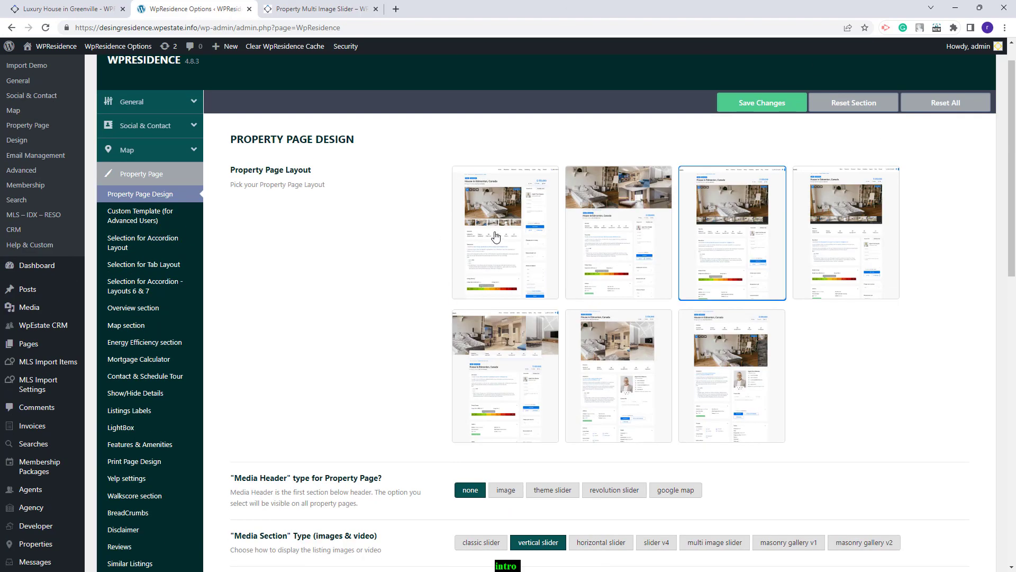
left_click(496, 236)
left_click(760, 104)
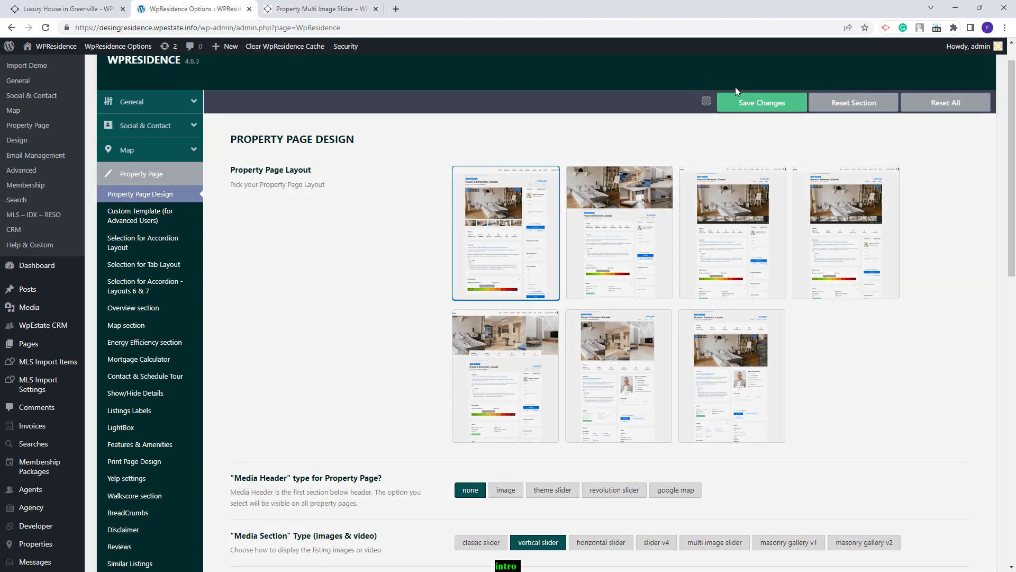
key("ctrl+Tab")
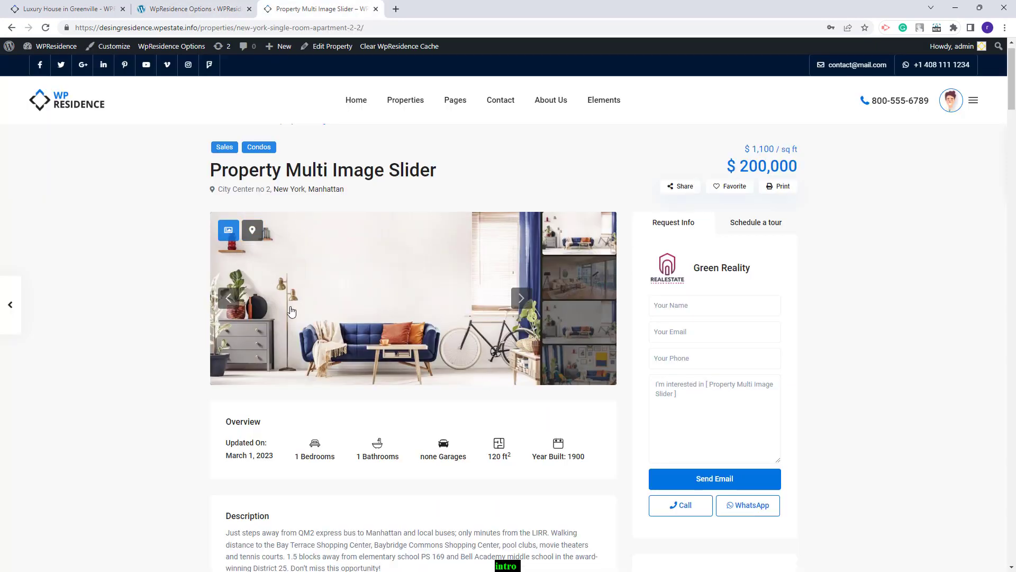
key("ctrl+shift+Tab")
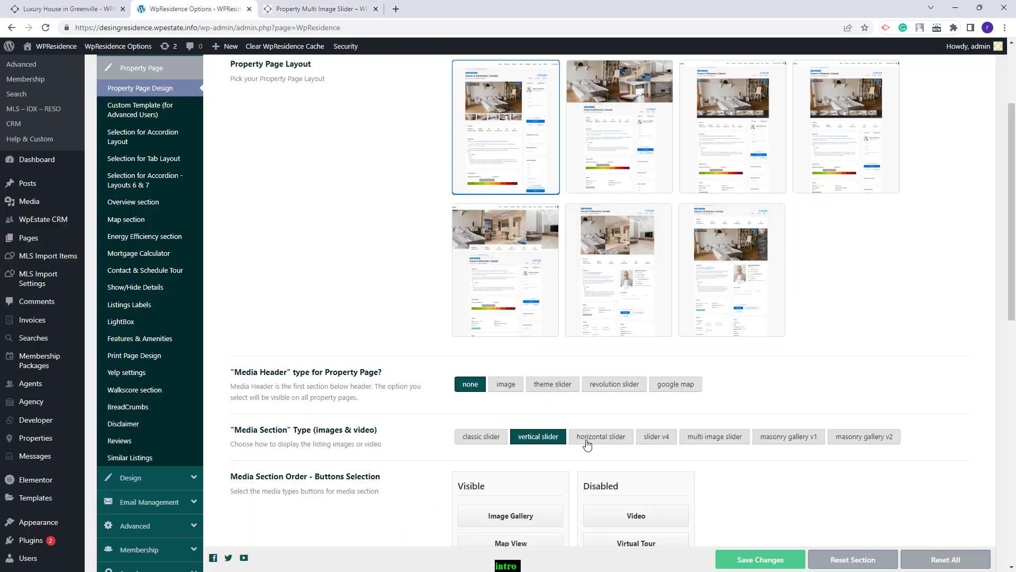
Switch the media section to the horizontal slider and preview the property page
left_click(588, 444)
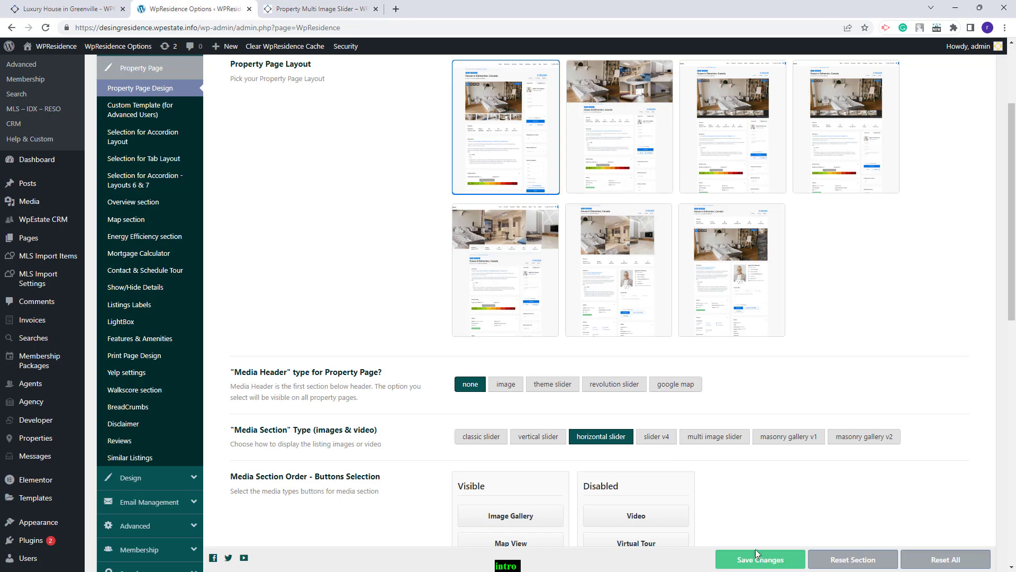
scroll(588, 444, "up", 1)
left_click(329, 6)
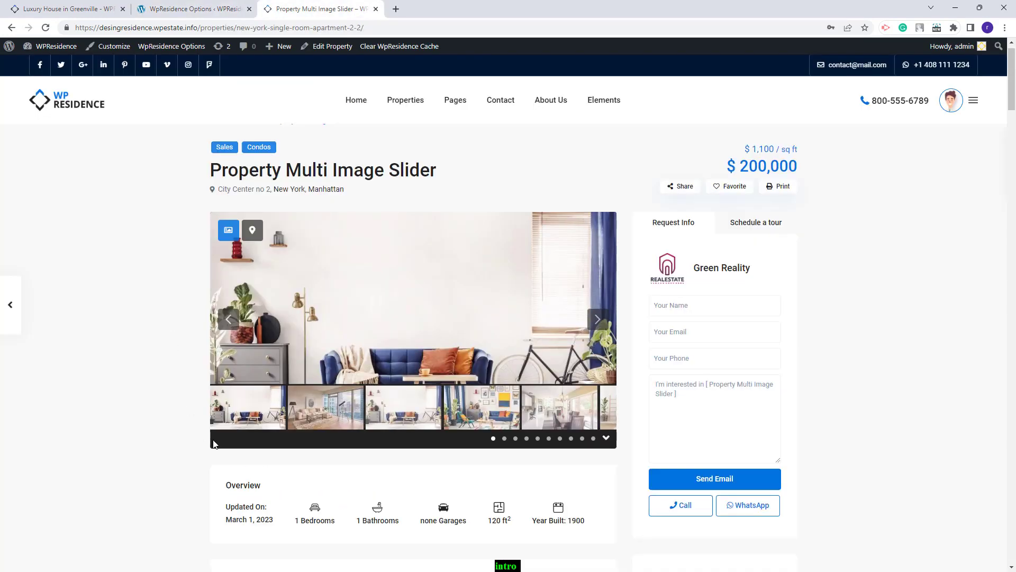
key("ctrl+shift+Tab")
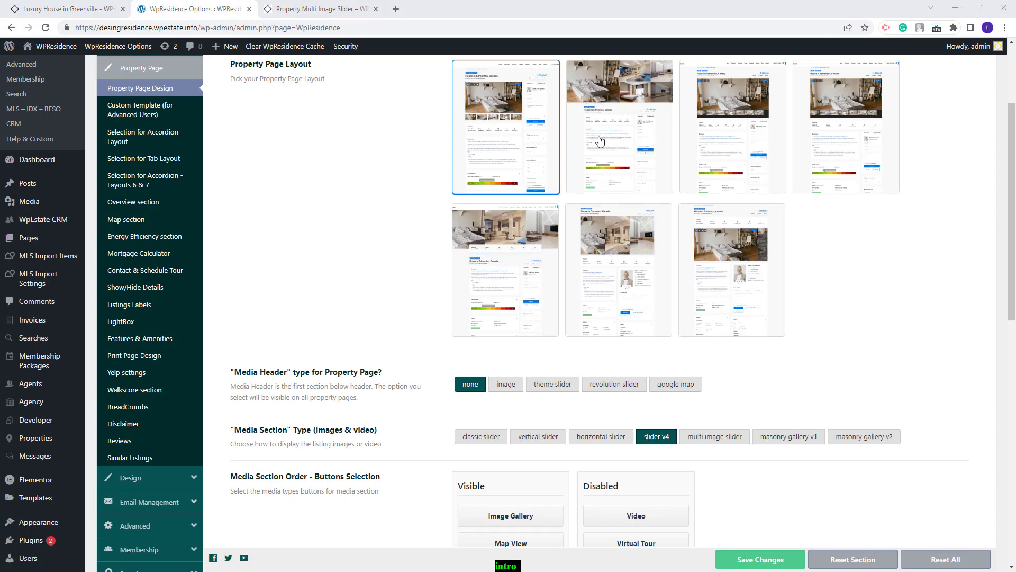
Choose the second property page layout and try the saved multi image slider media section
left_click(600, 141)
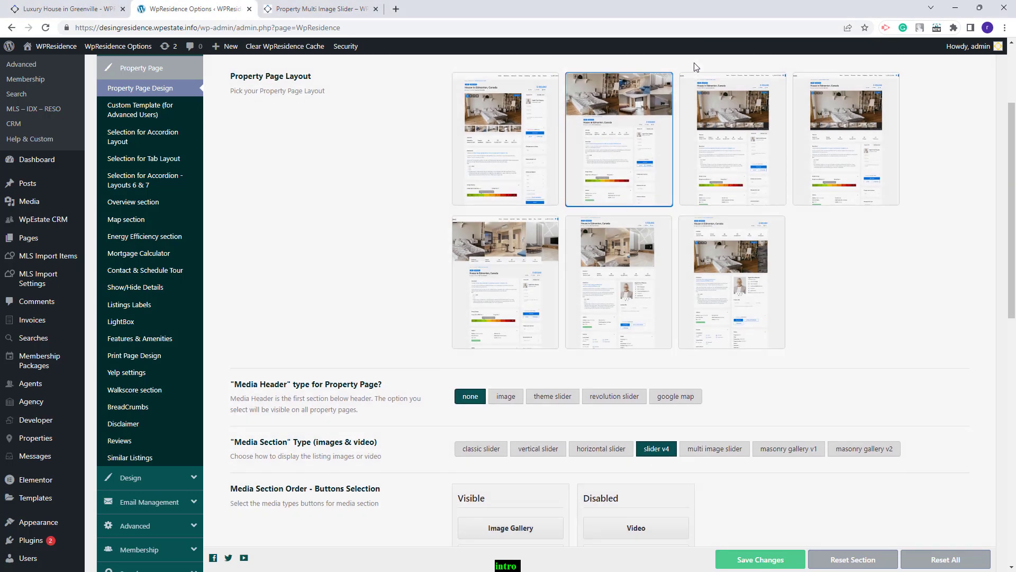
key("ctrl+Tab")
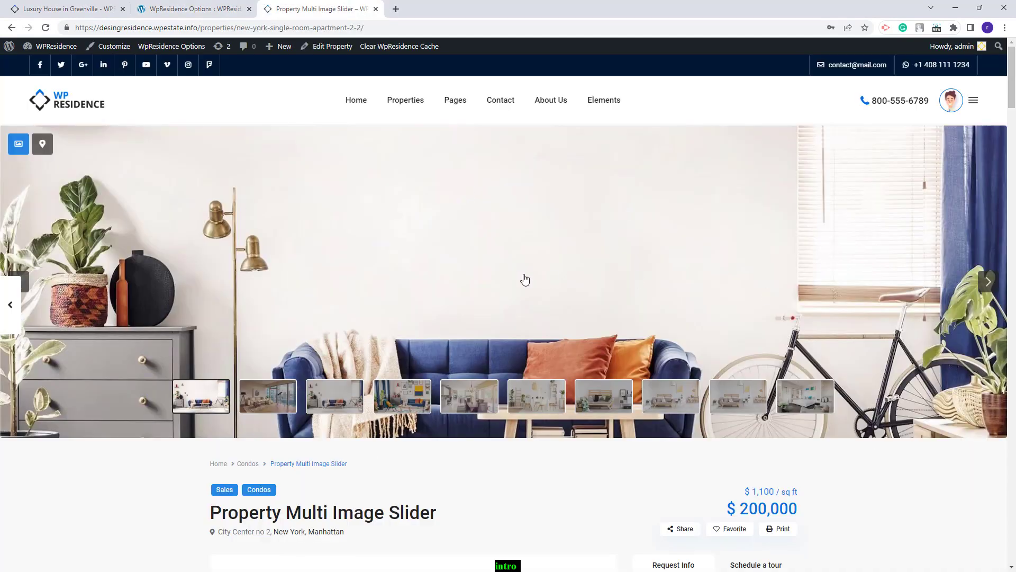
key("ctrl+shift+Tab")
left_click(720, 439)
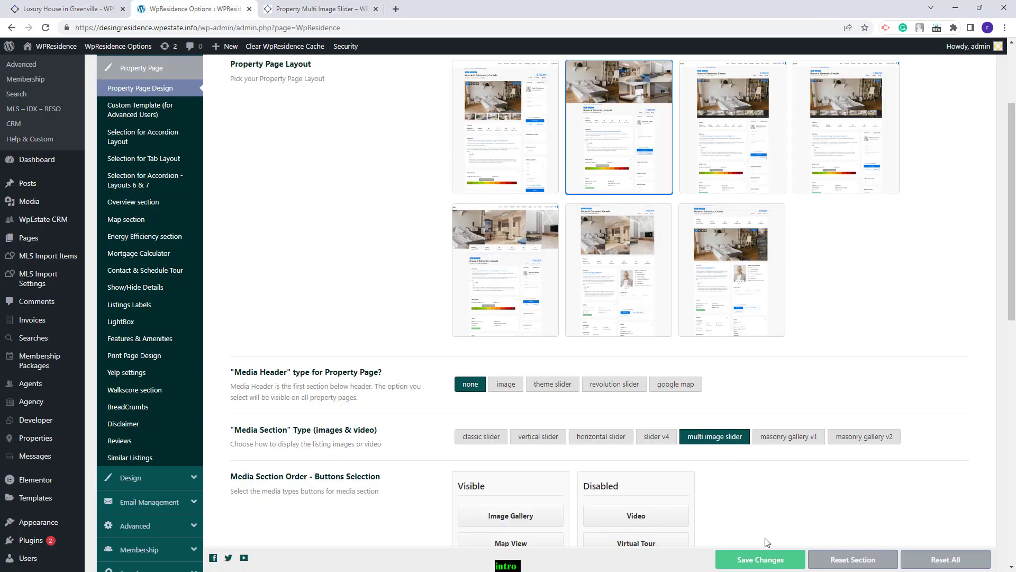
left_click(760, 560)
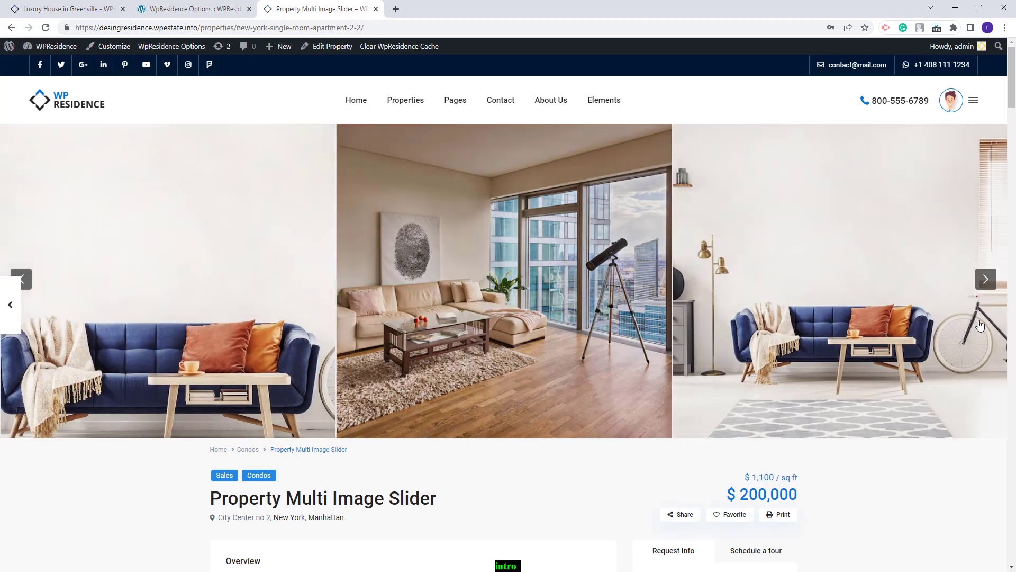
left_click(985, 280)
key("ctrl+shift+Tab")
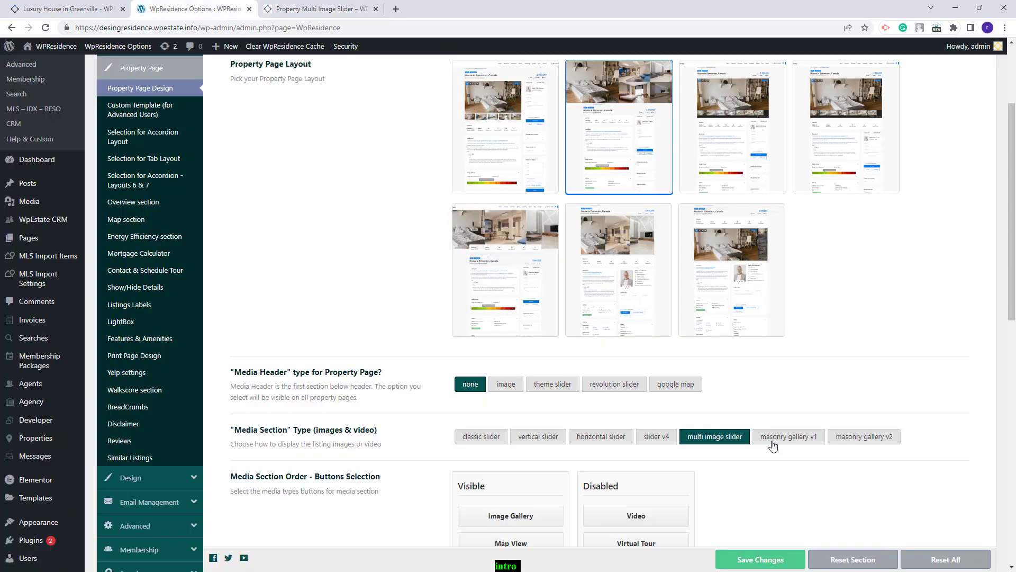
Try masonry gallery v1, then save masonry gallery v2 as the media section and preview it
left_click(783, 436)
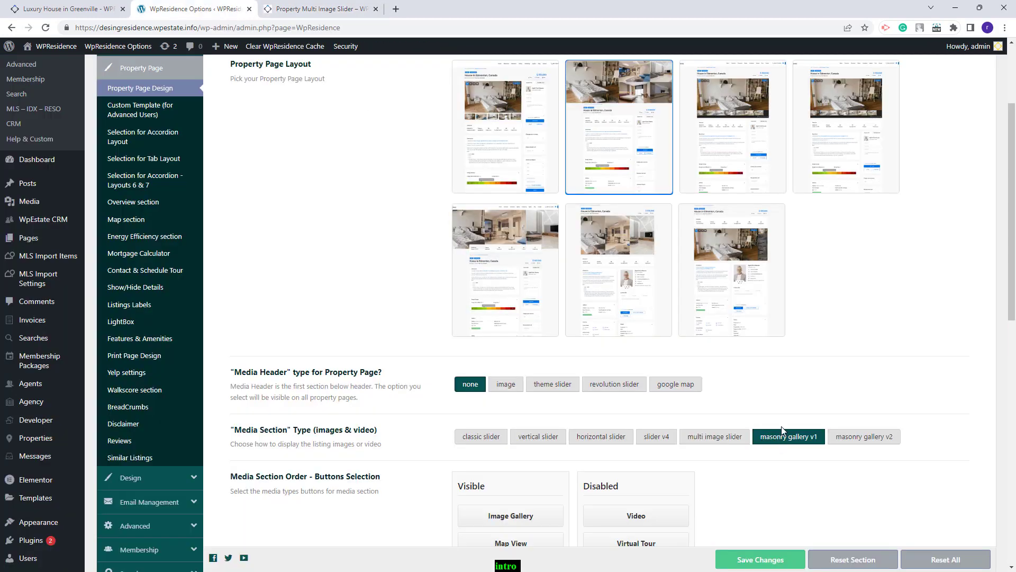
key("ctrl+Tab")
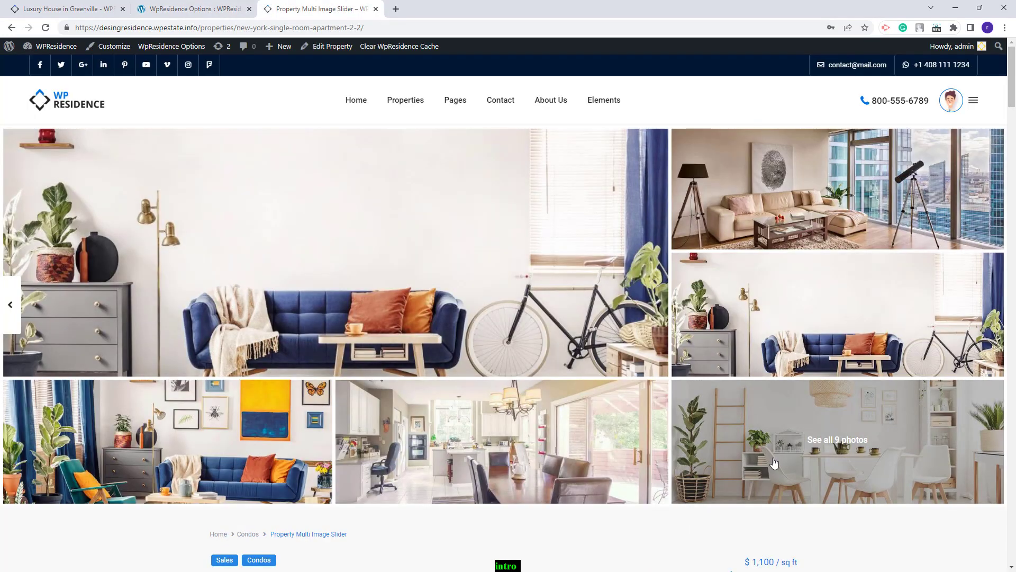
key("ctrl+shift+Tab")
left_click(863, 438)
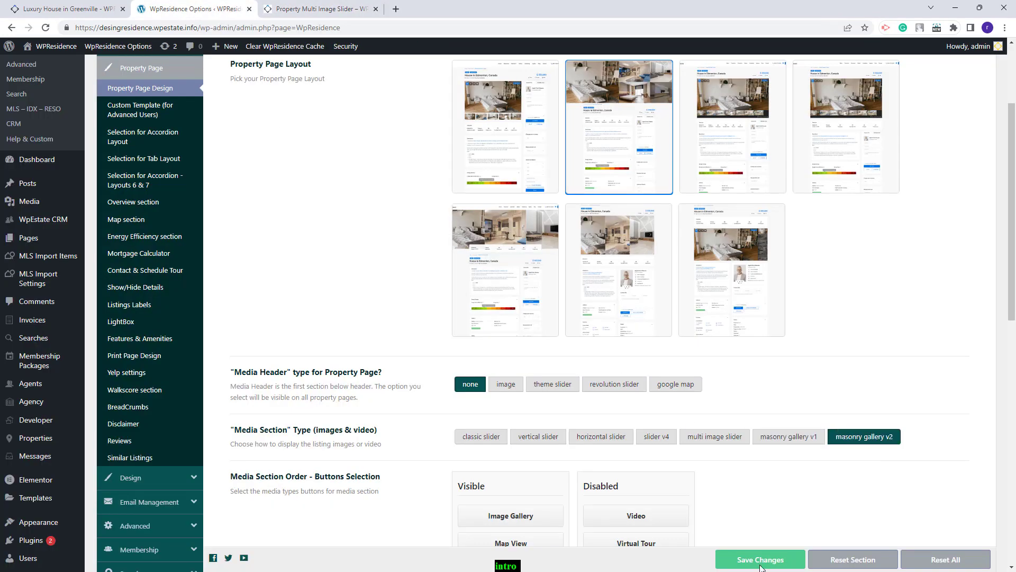
left_click(761, 562)
key("ctrl+Tab")
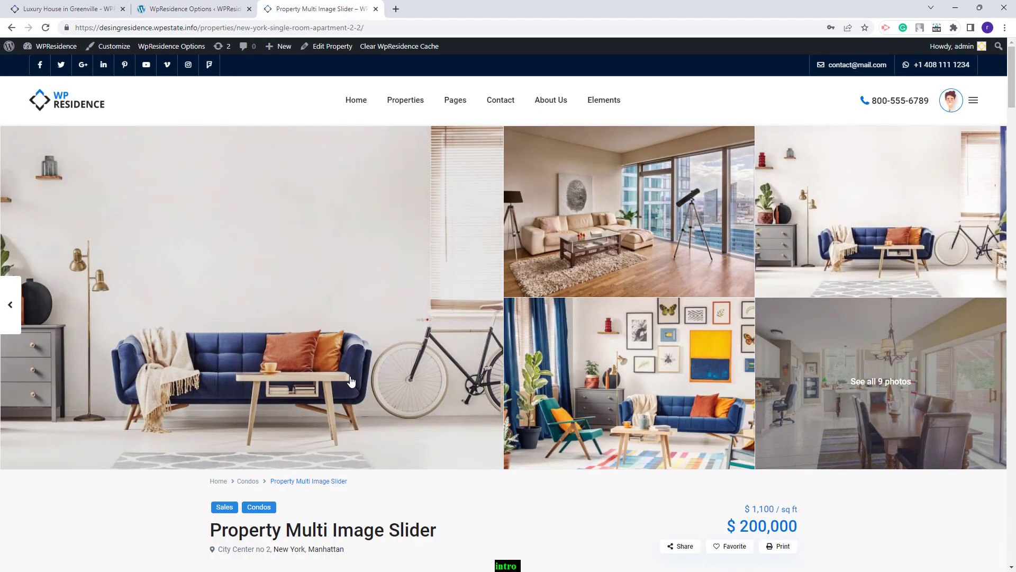
key("ctrl+shift+Tab")
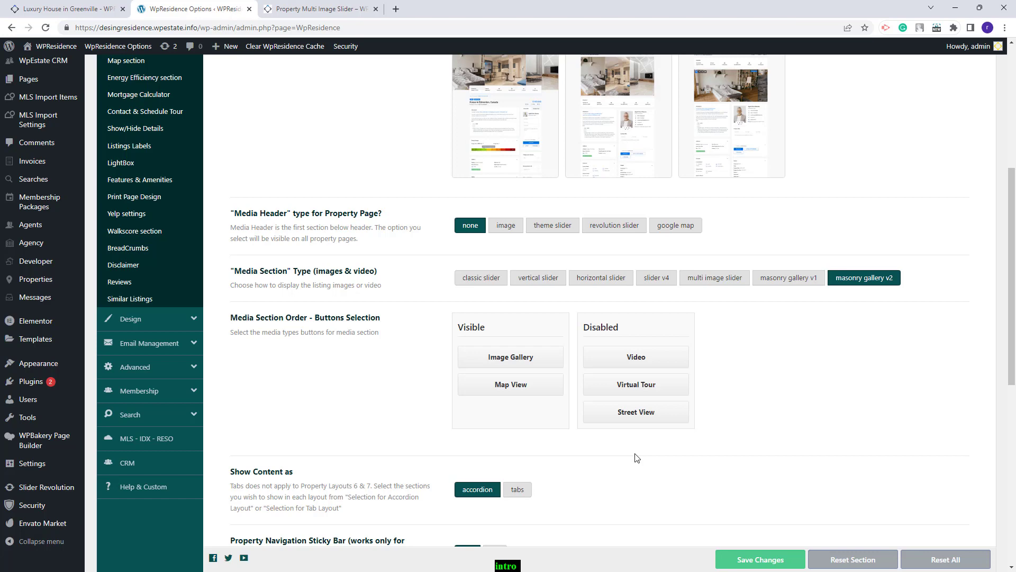
scroll(638, 455, "down", 2)
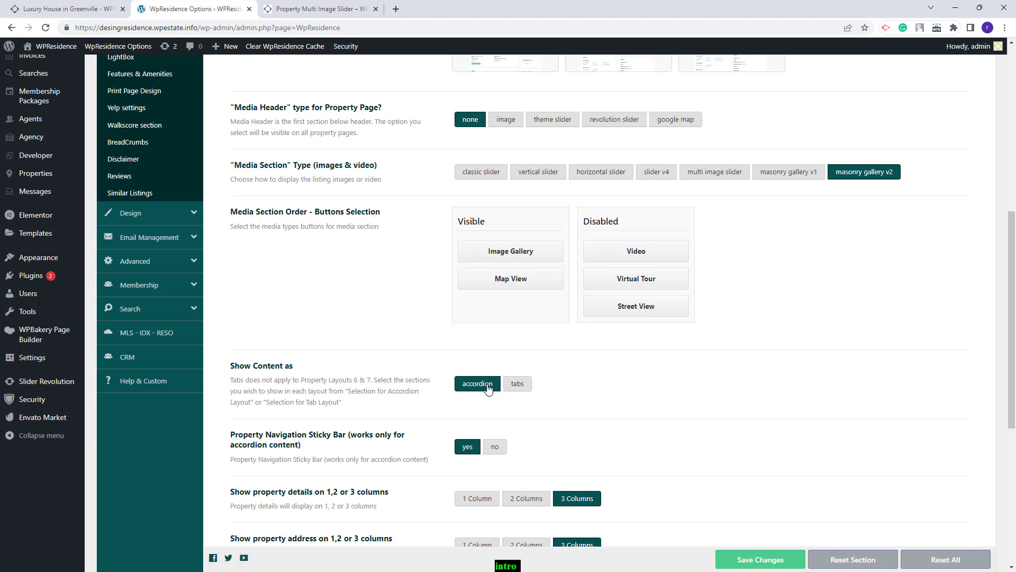
scroll(663, 488, "down", 3)
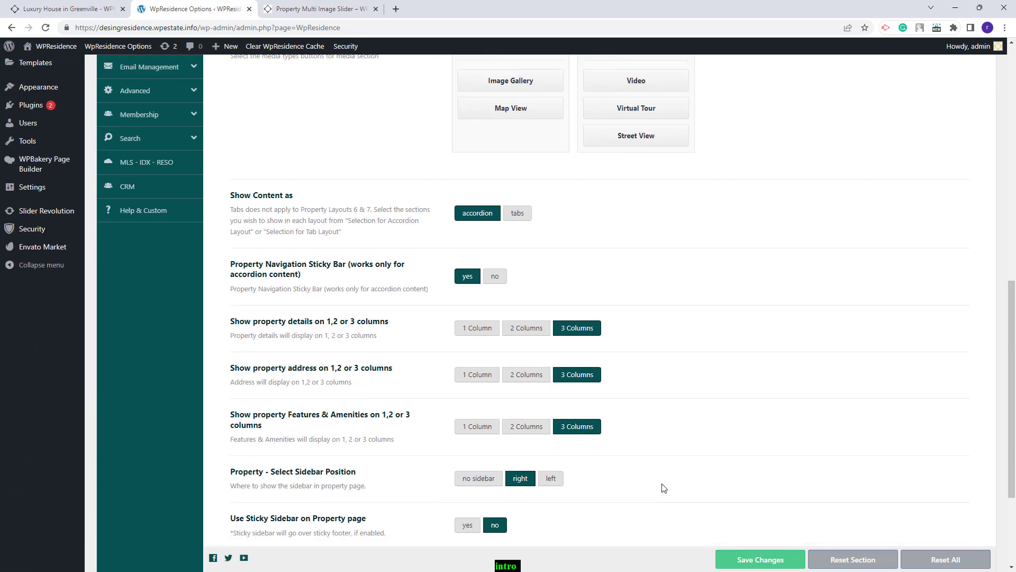
scroll(664, 488, "up", 3)
scroll(630, 486, "up", 5)
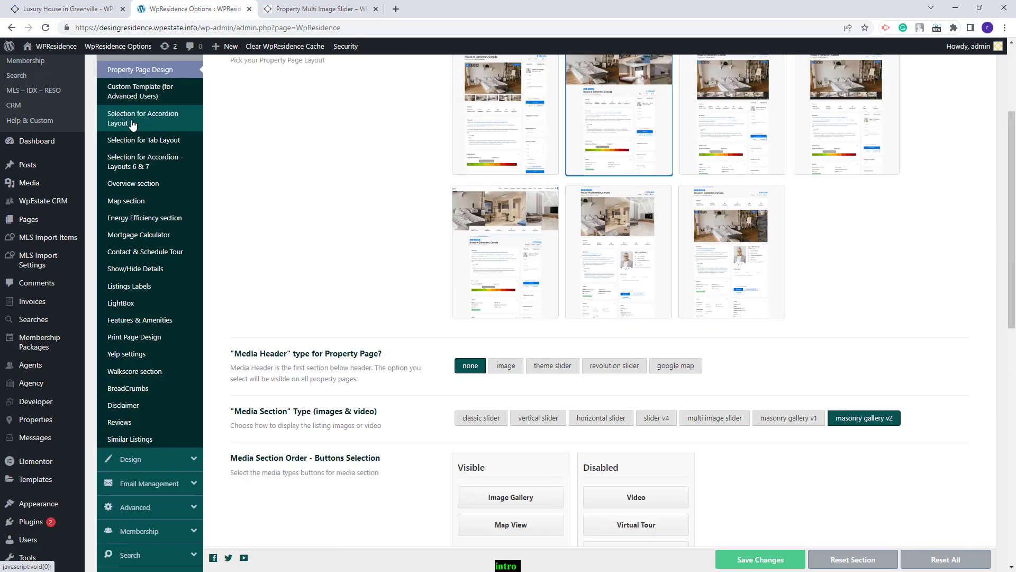
Disable Virtual Tour, Schedule Tour, Agent, Other Agents, Similar Listings and Documents in the accordion layout
left_click(132, 125)
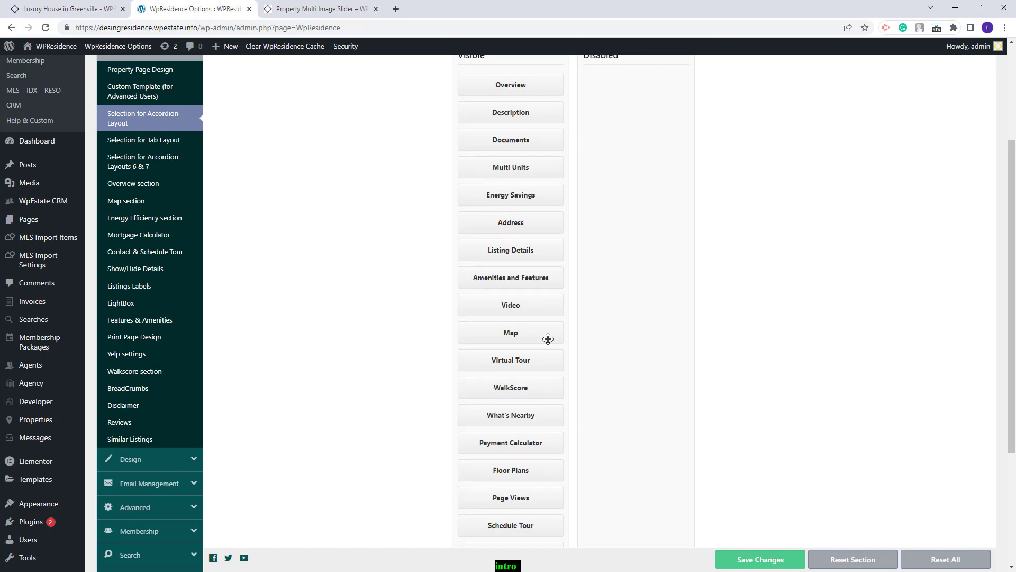
scroll(580, 158, "up", 3)
scroll(549, 168, "down", 6)
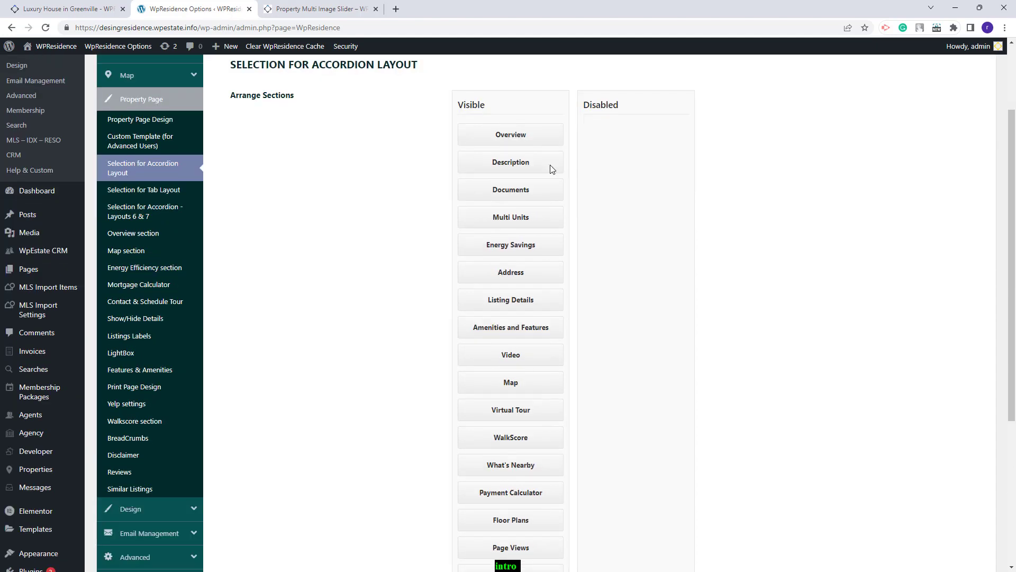
scroll(549, 164, "up", 4)
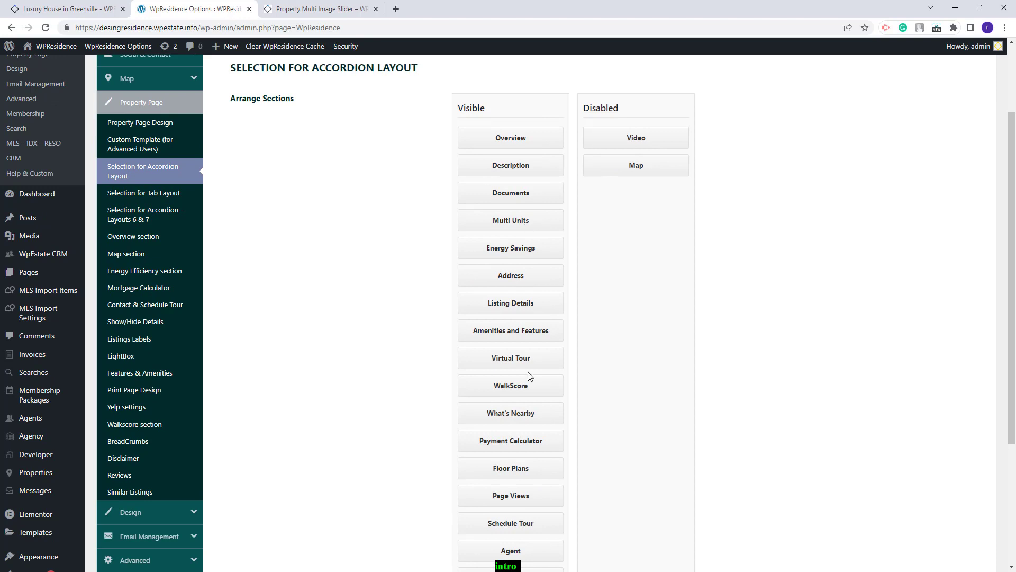
left_click_drag(522, 364, 670, 373)
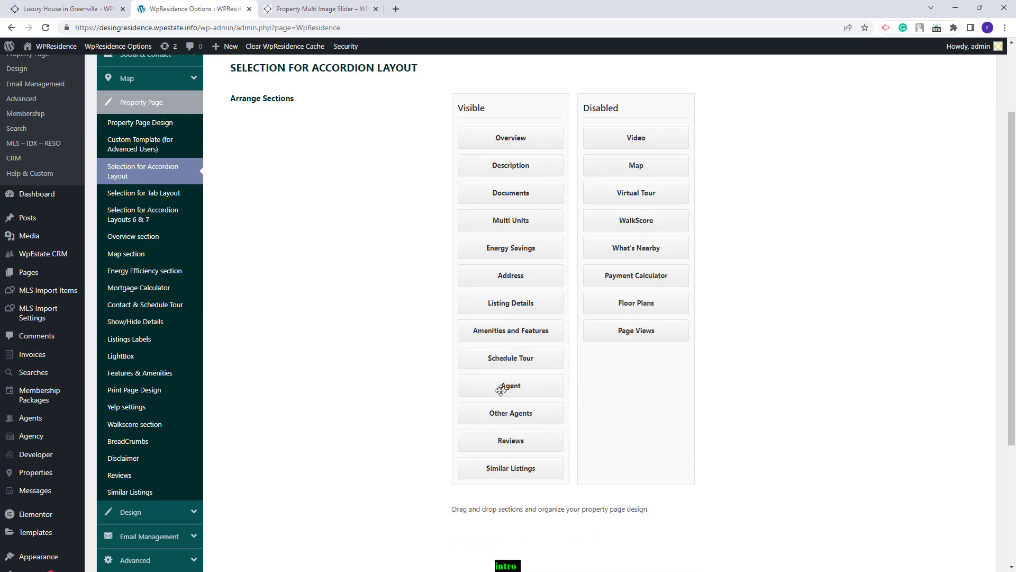
left_click_drag(503, 358, 637, 360)
left_click_drag(511, 358, 663, 413)
left_click_drag(511, 358, 637, 413)
left_click_drag(511, 193, 637, 192)
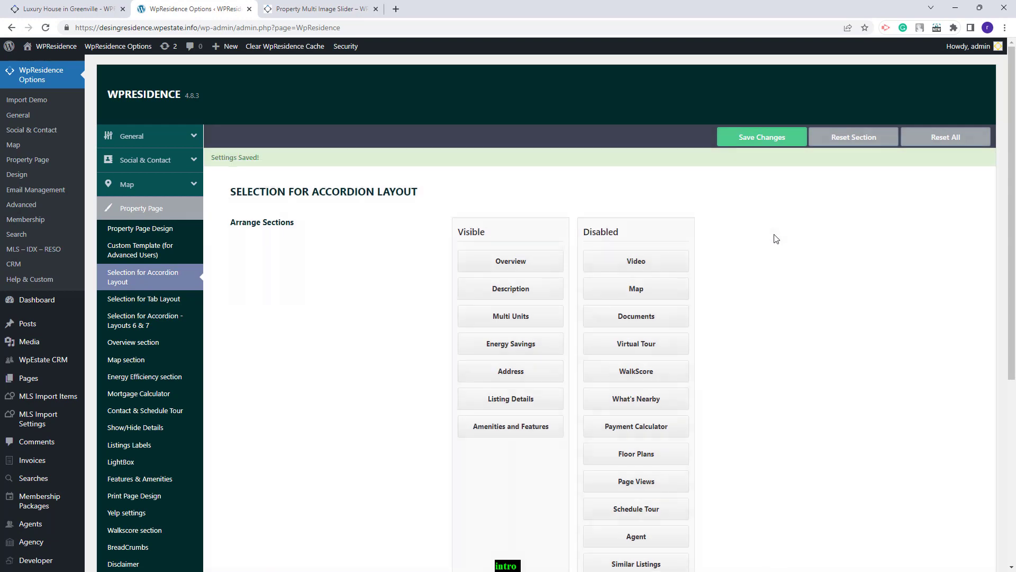
Reload the property page to check the remaining accordion sections
left_click(317, 8)
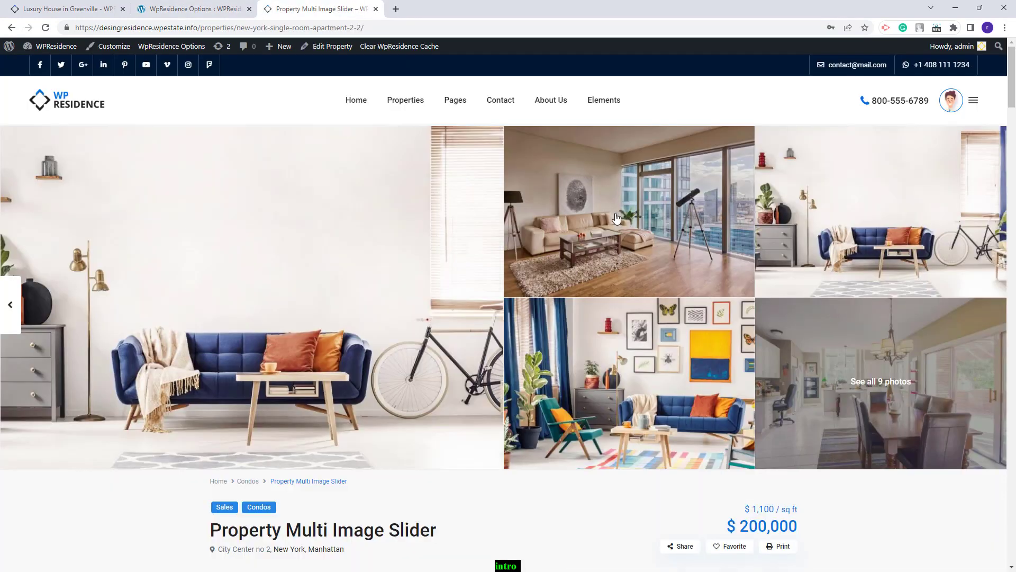
left_click(45, 29)
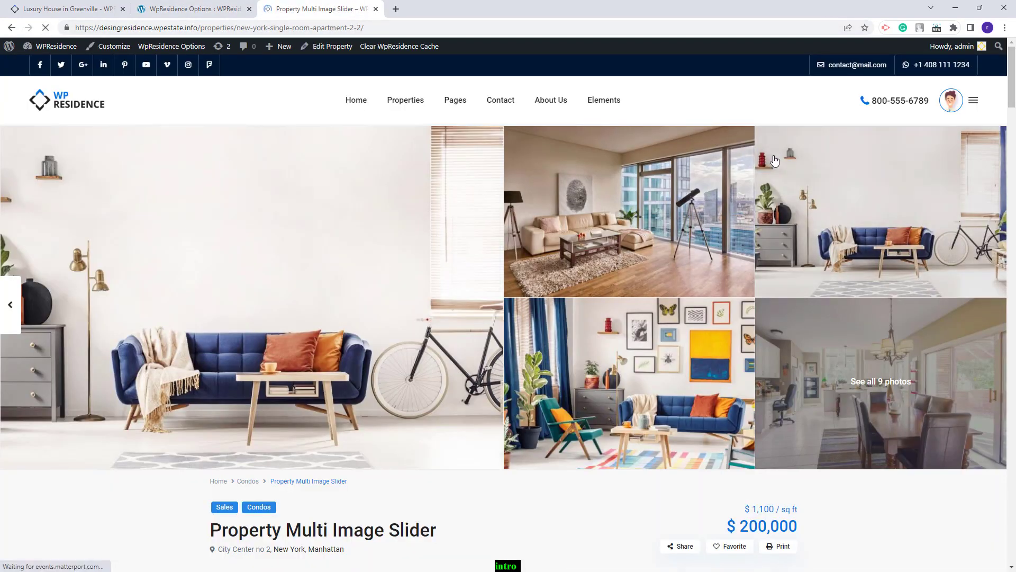
scroll(279, 344, "down", 4)
scroll(415, 335, "down", 3)
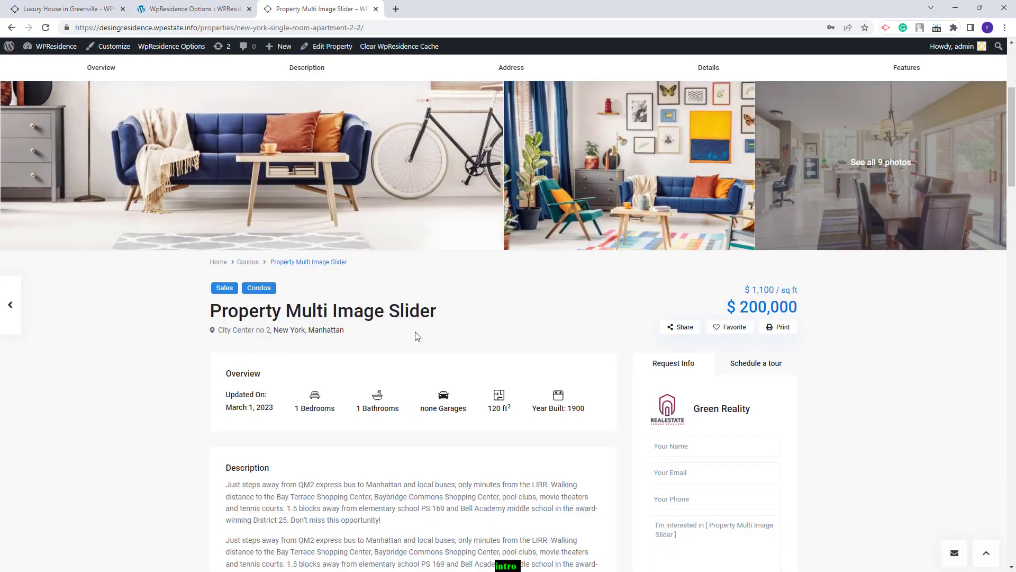
scroll(415, 334, "down", 8)
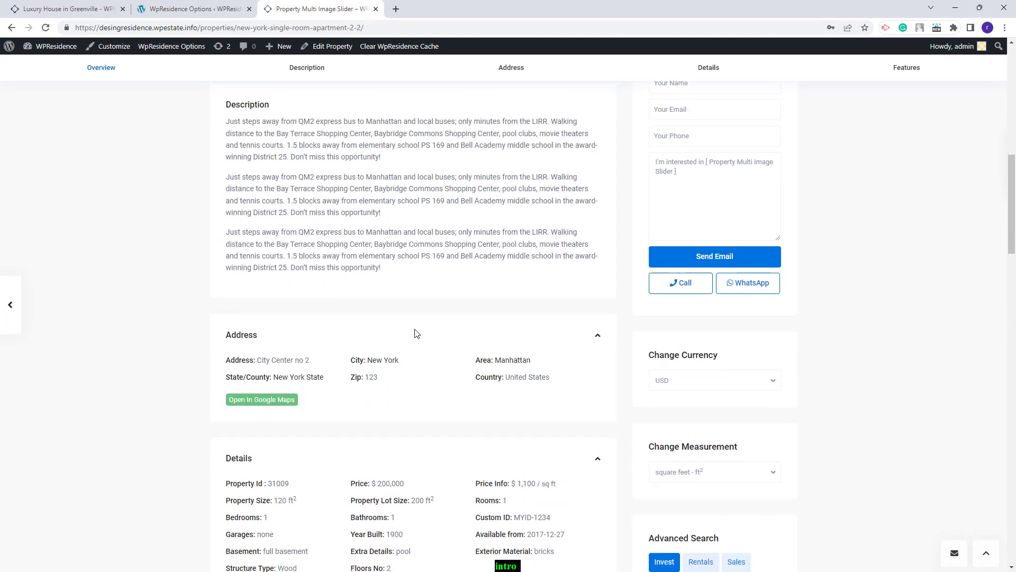
scroll(415, 334, "down", 8)
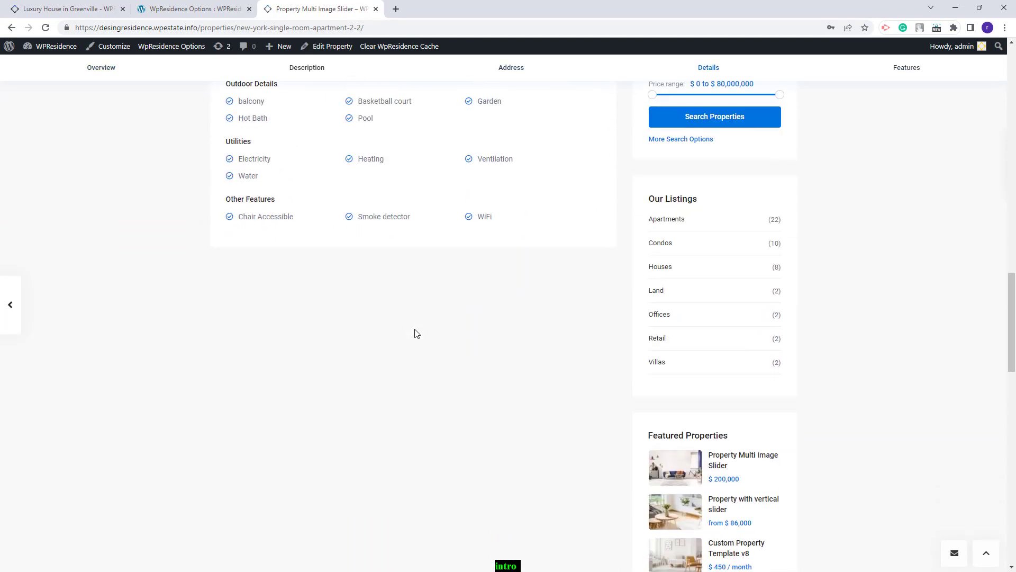
key("ctrl+shift+Tab")
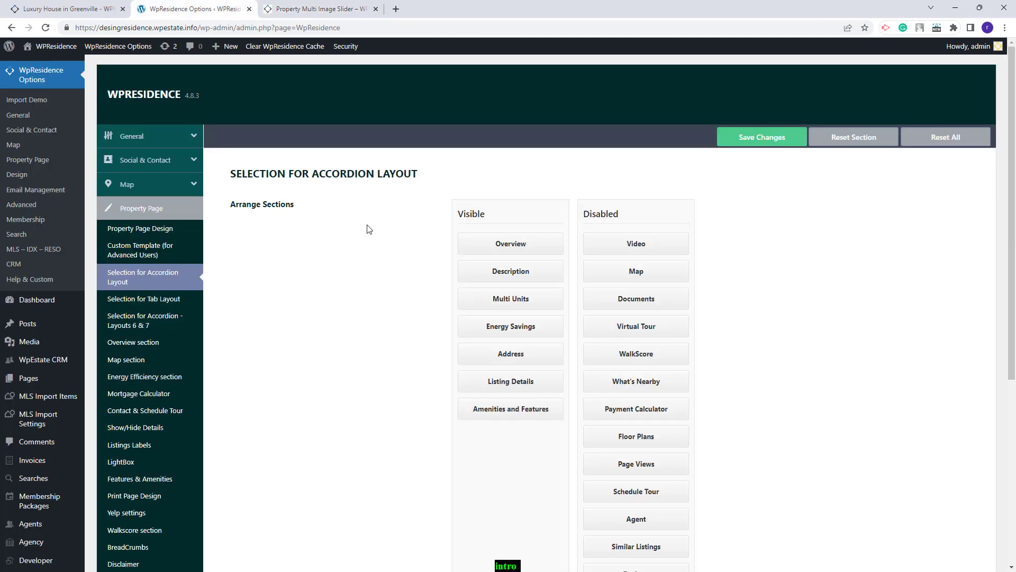
In Property Page Design, change Show Content as from accordion to tabs
left_click(148, 230)
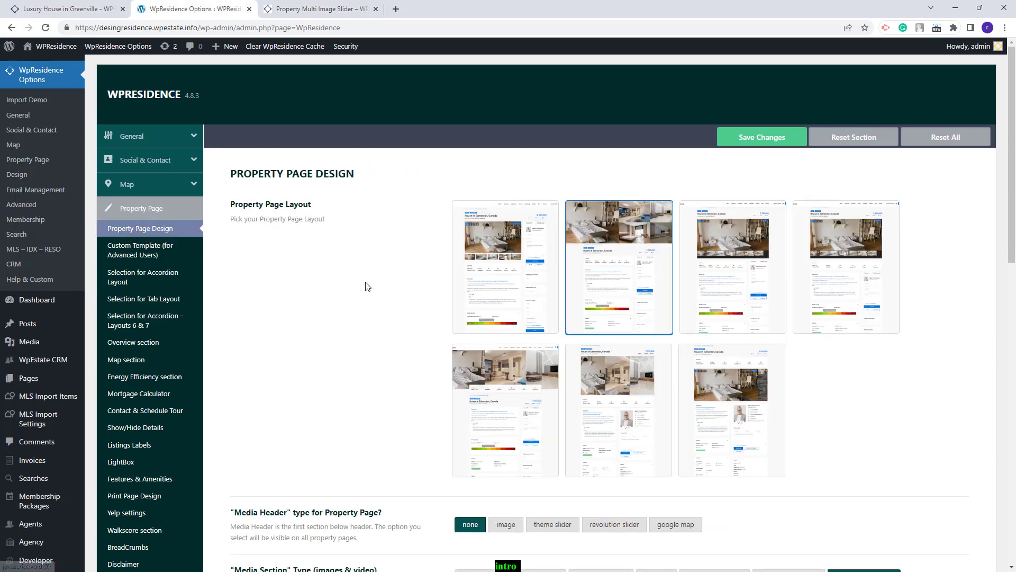
scroll(365, 284, "down", 9)
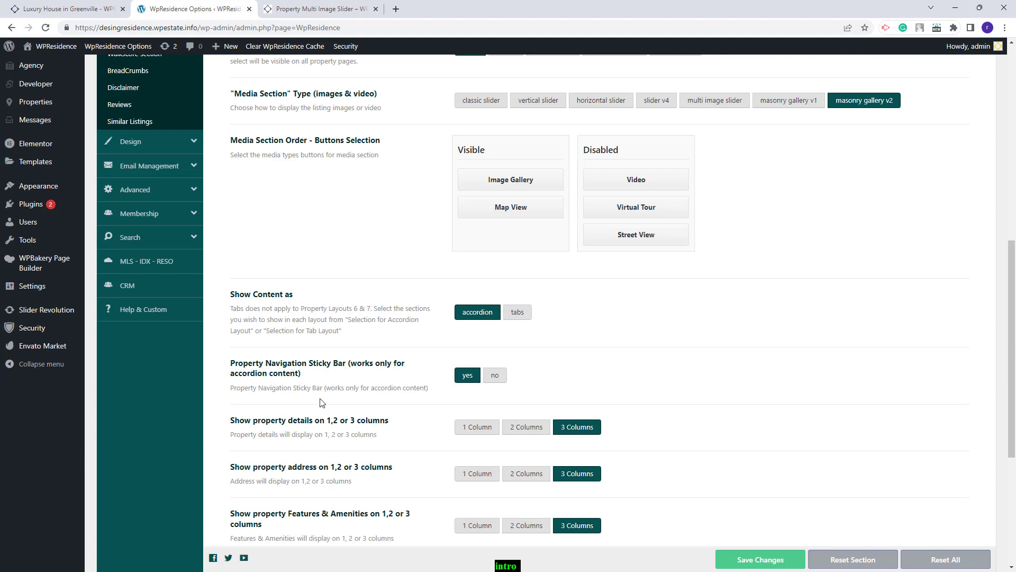
left_click(282, 8)
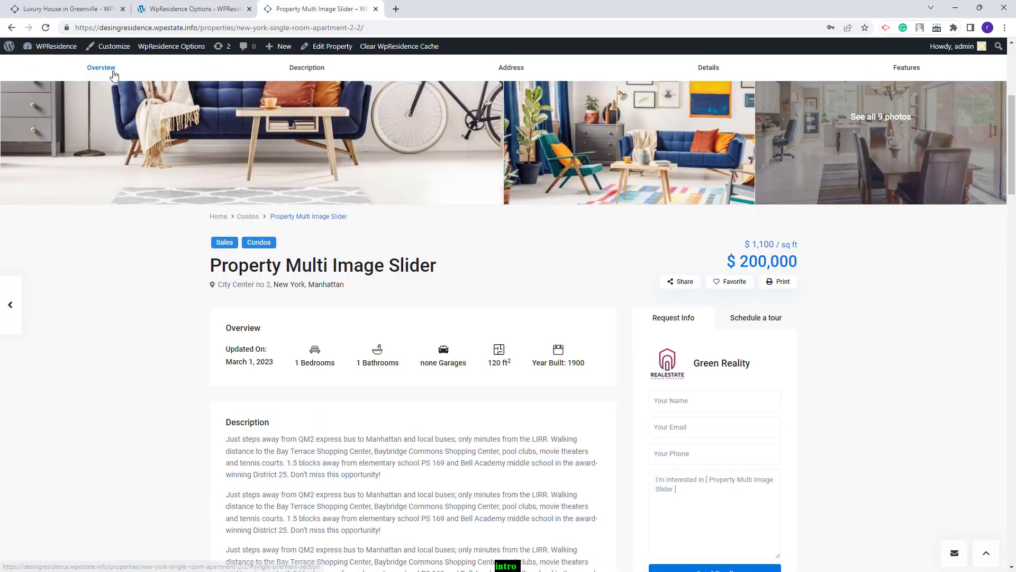
left_click(186, 5)
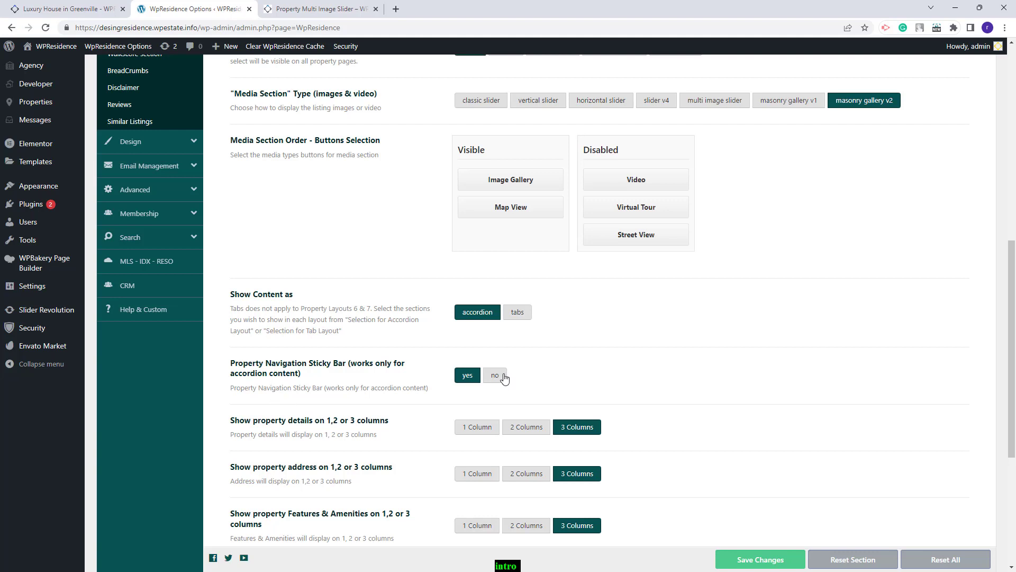
left_click(519, 316)
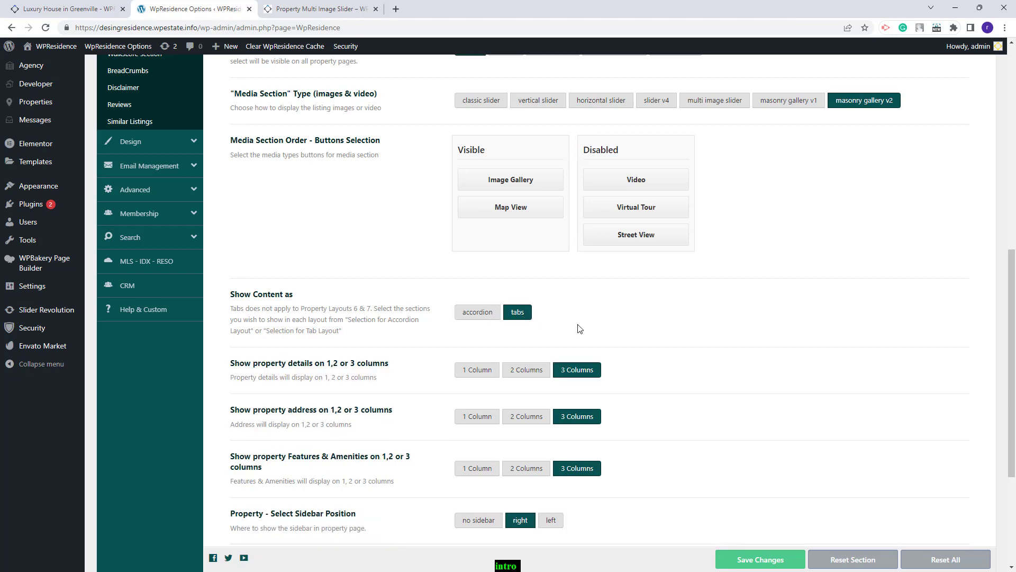
scroll(580, 329, "up", 7)
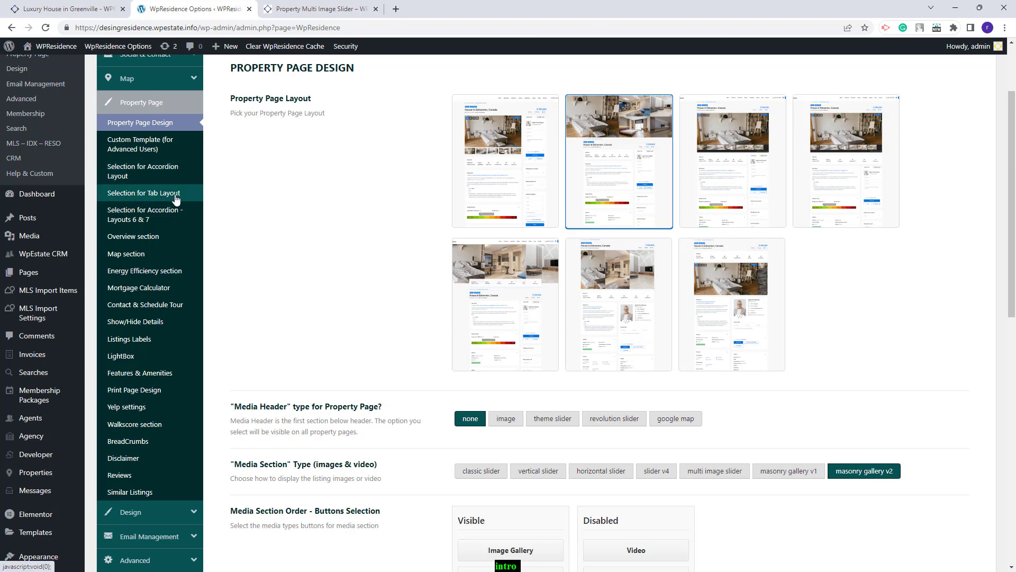
Move Multi Units, Energy Savings, Virtual Tour, WalkScore, Payment Calculator, Agent, Reviews and others to Not Visible, and save
left_click(177, 194)
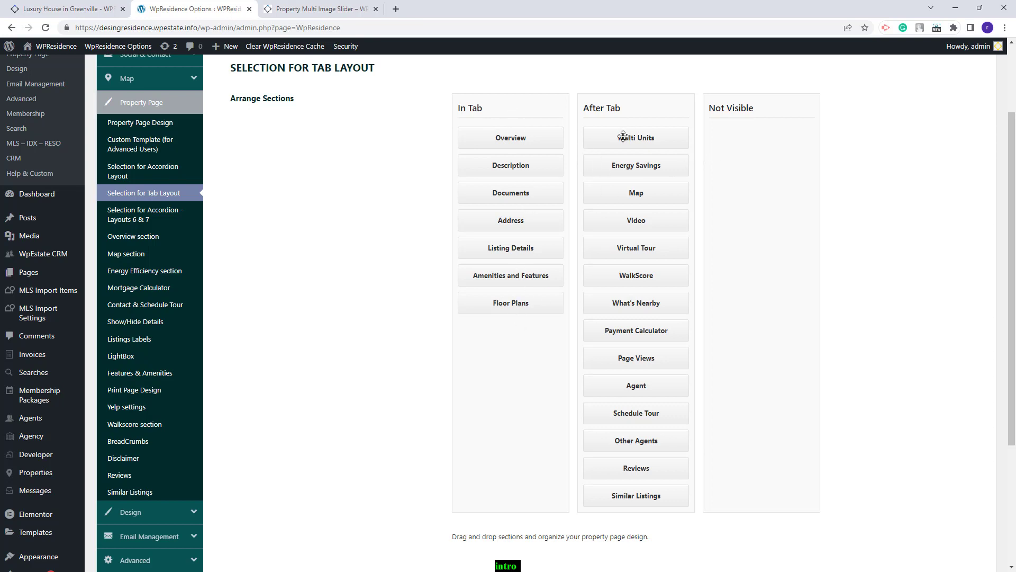
left_click_drag(632, 138, 762, 167)
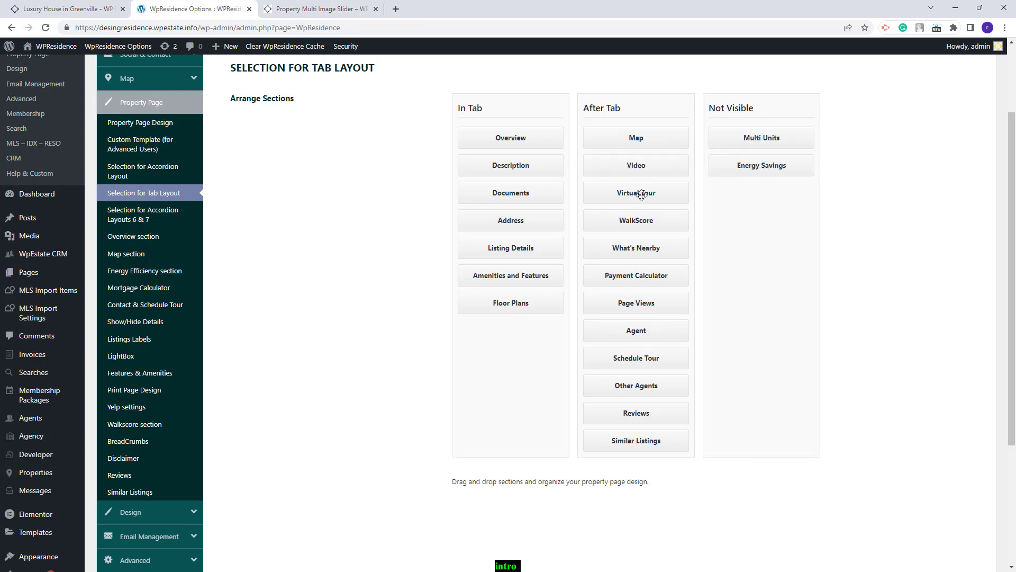
left_click_drag(638, 193, 761, 220)
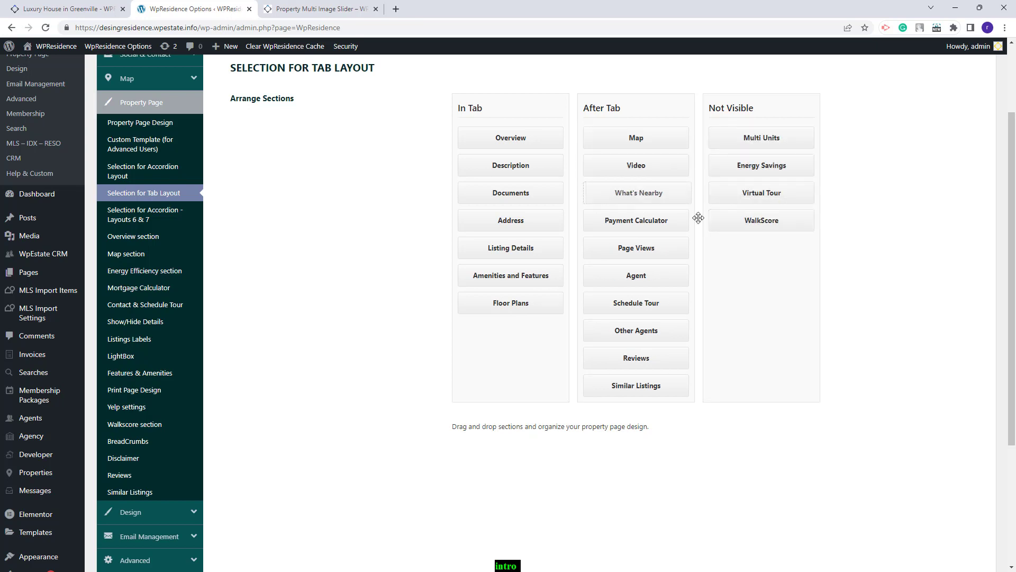
left_click_drag(637, 220, 762, 248)
left_click_drag(636, 193, 761, 275)
left_click_drag(637, 193, 762, 276)
left_click_drag(636, 193, 761, 275)
left_click_drag(637, 192, 741, 248)
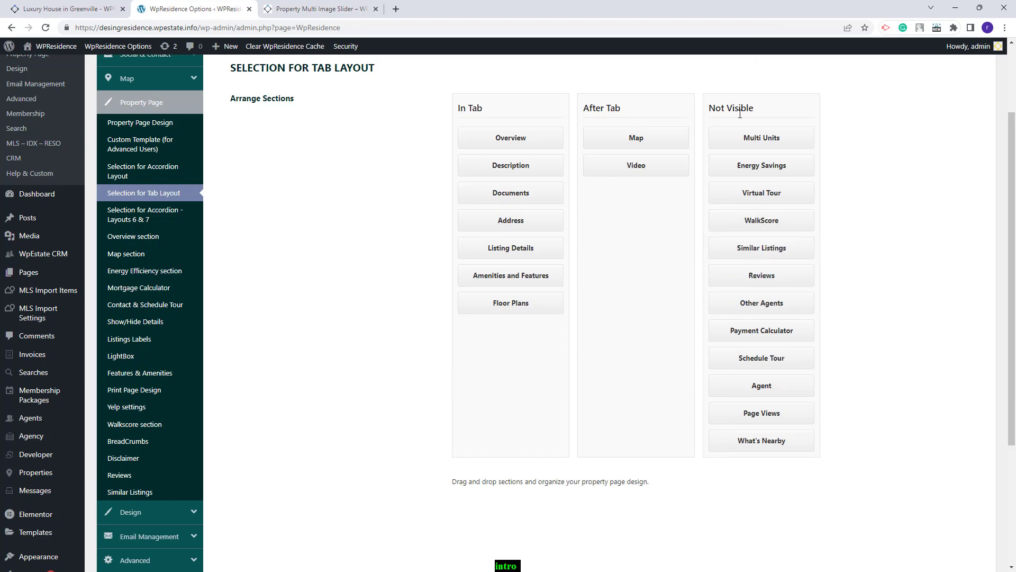
scroll(796, 220, "up", 2)
left_click(742, 137)
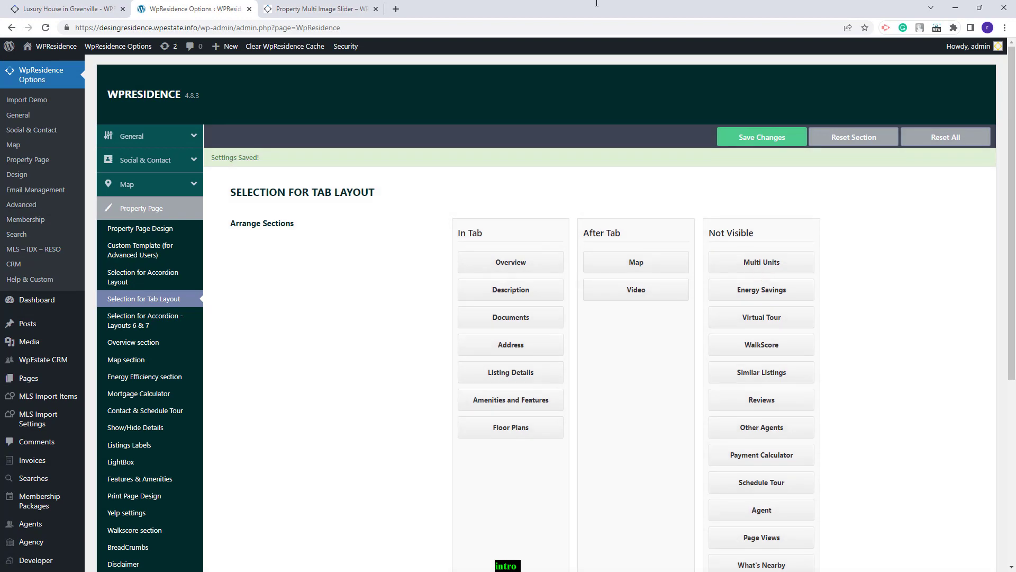
Check the property page's tabs, including Description, with Map and Video shown after them
left_click(321, 9)
left_click(337, 321)
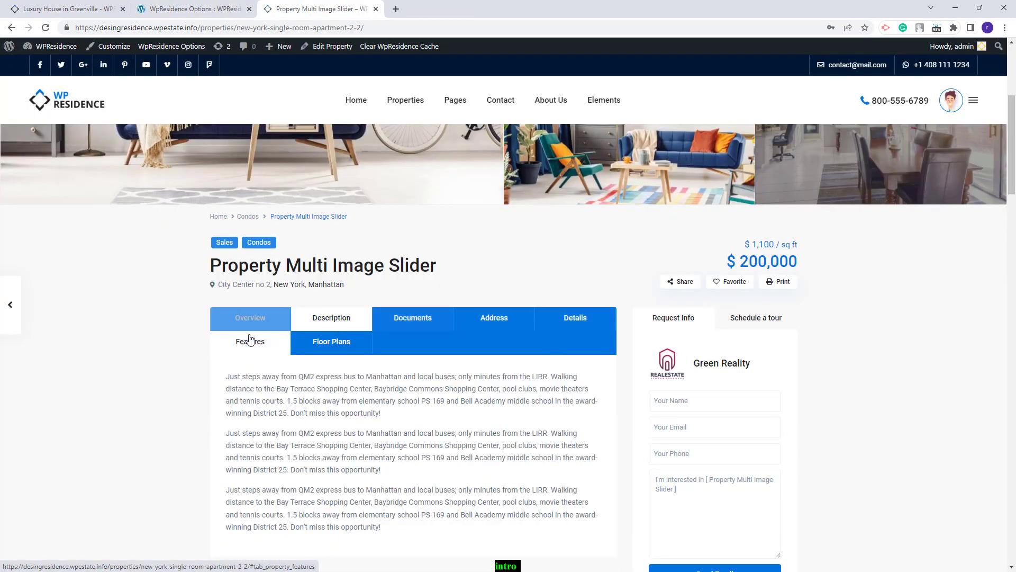
scroll(254, 349, "down", 10)
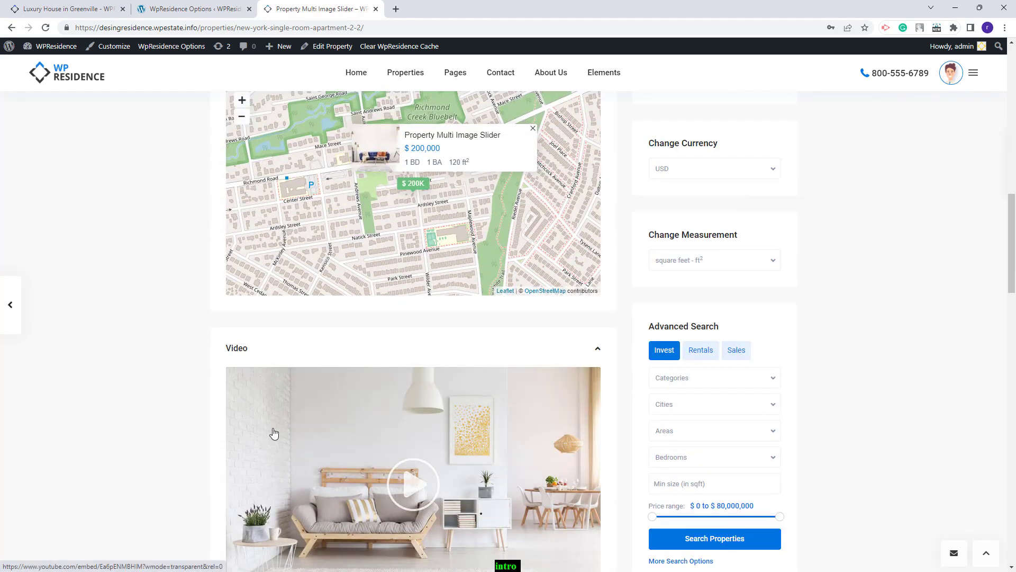
scroll(273, 434, "down", 4)
scroll(271, 429, "up", 5)
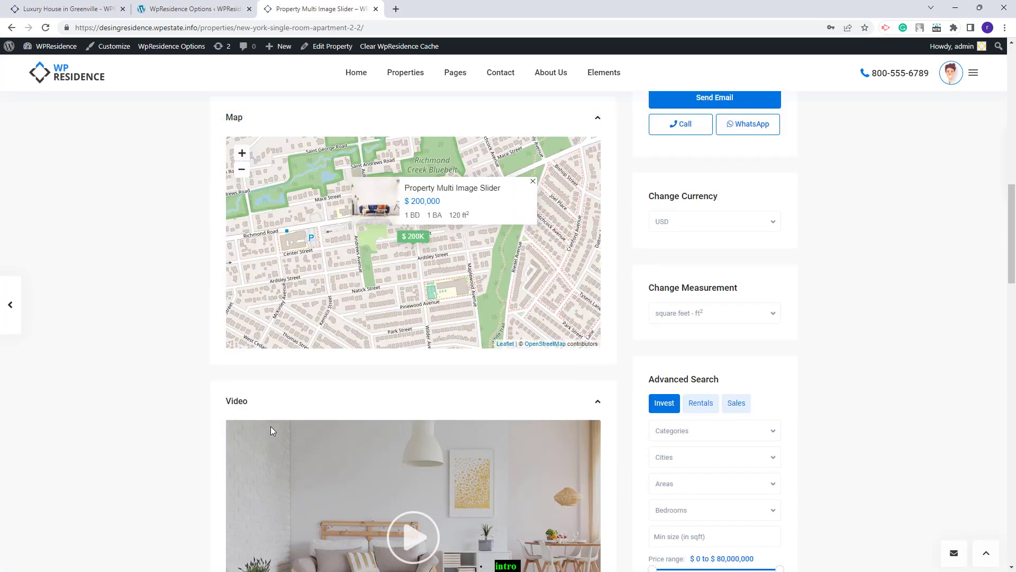
key("ctrl+shift+Tab")
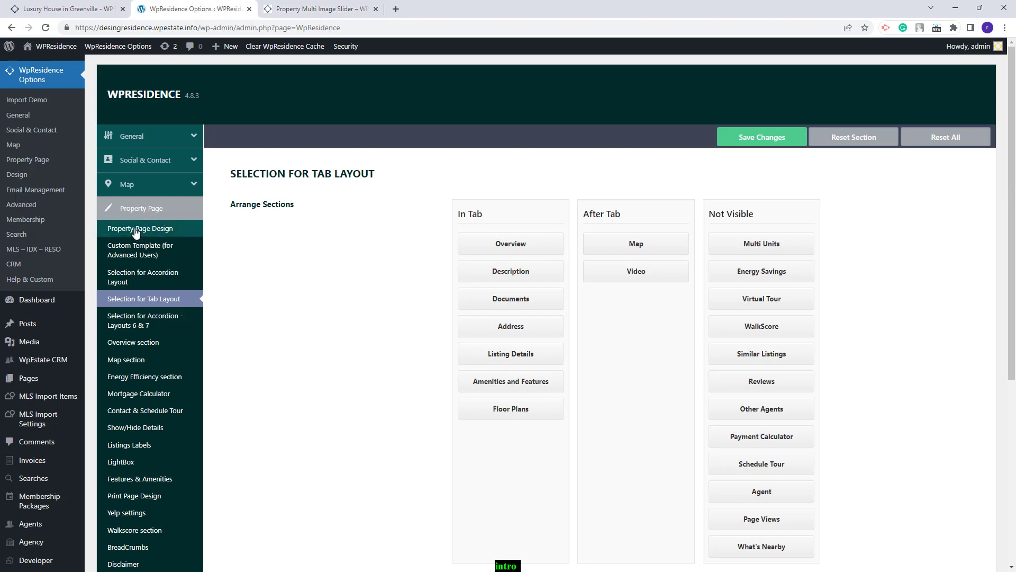
Set the property address to 2 columns in Property Page Design and save
left_click(115, 231)
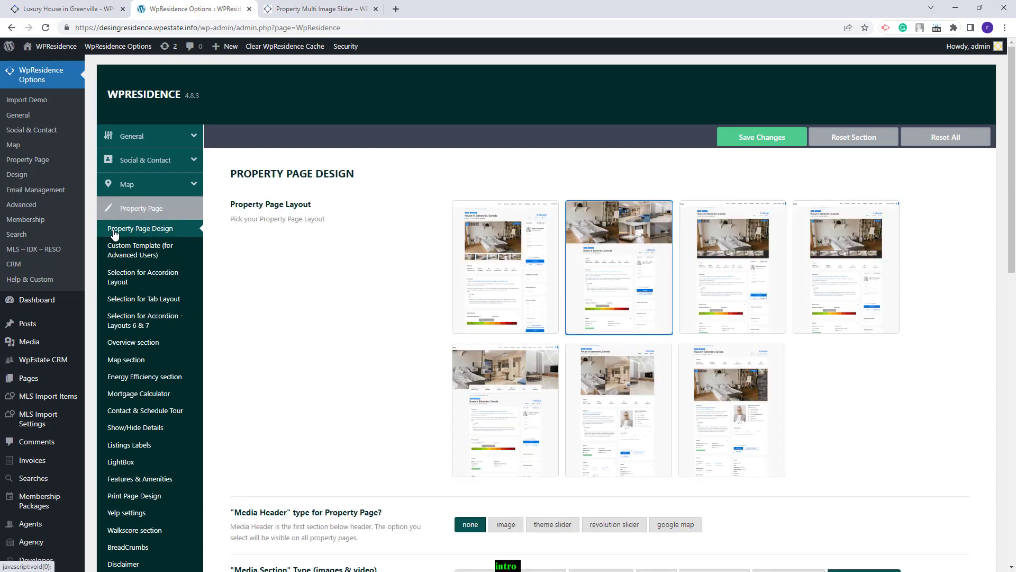
scroll(207, 208, "down", 10)
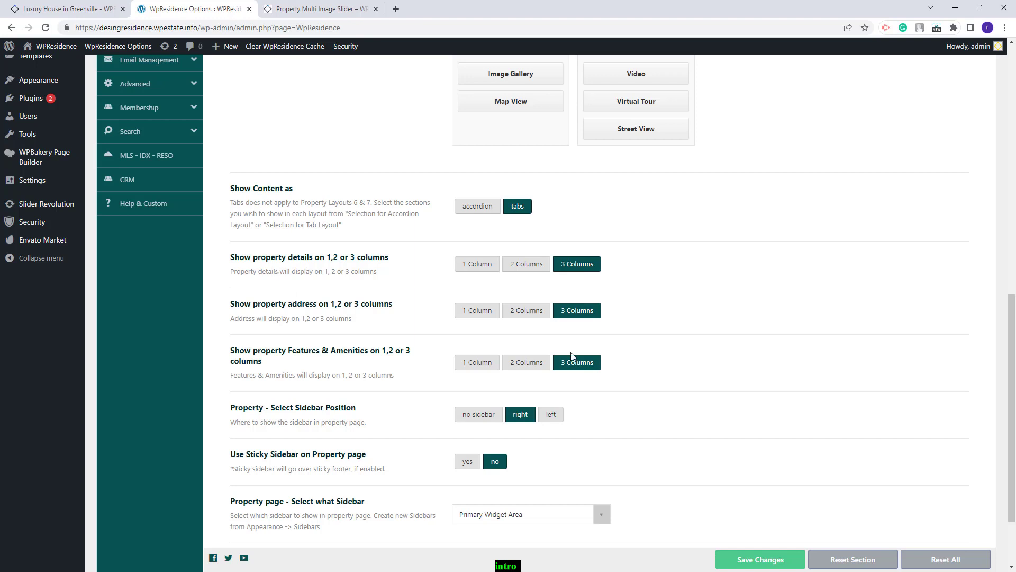
left_click(519, 315)
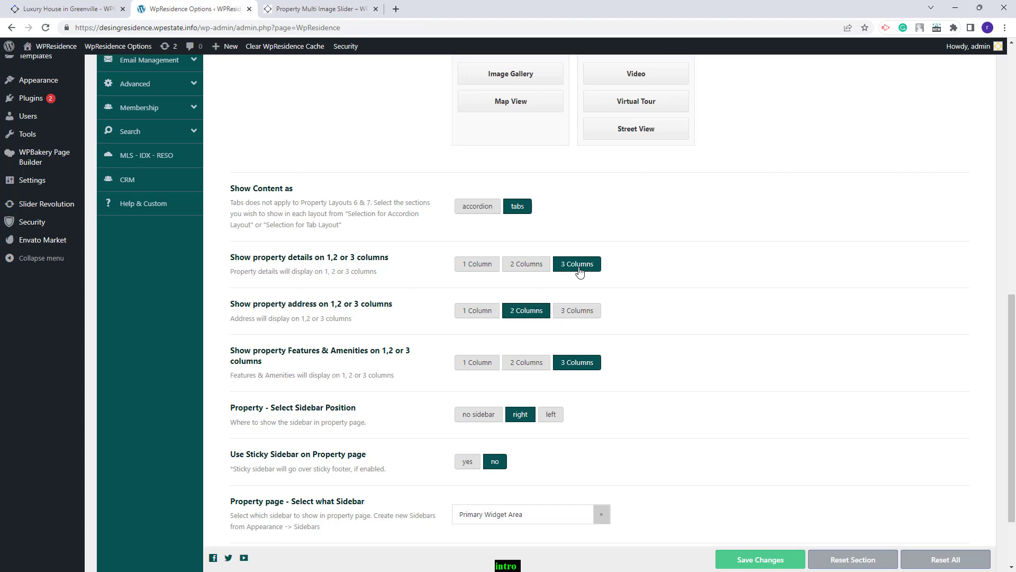
left_click(749, 562)
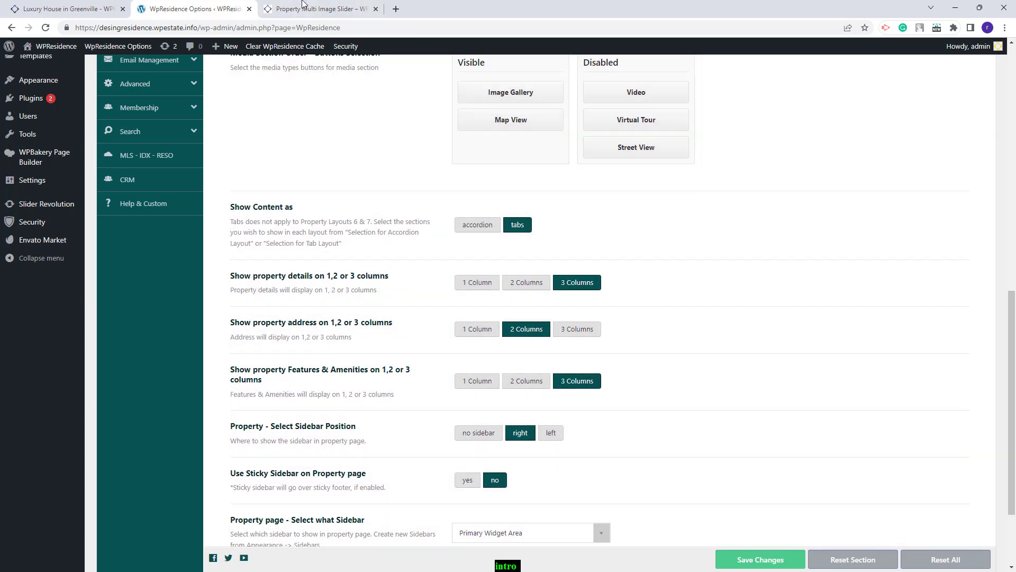
Reload the property page and check the Address, Details and Features tabs
left_click(304, 4)
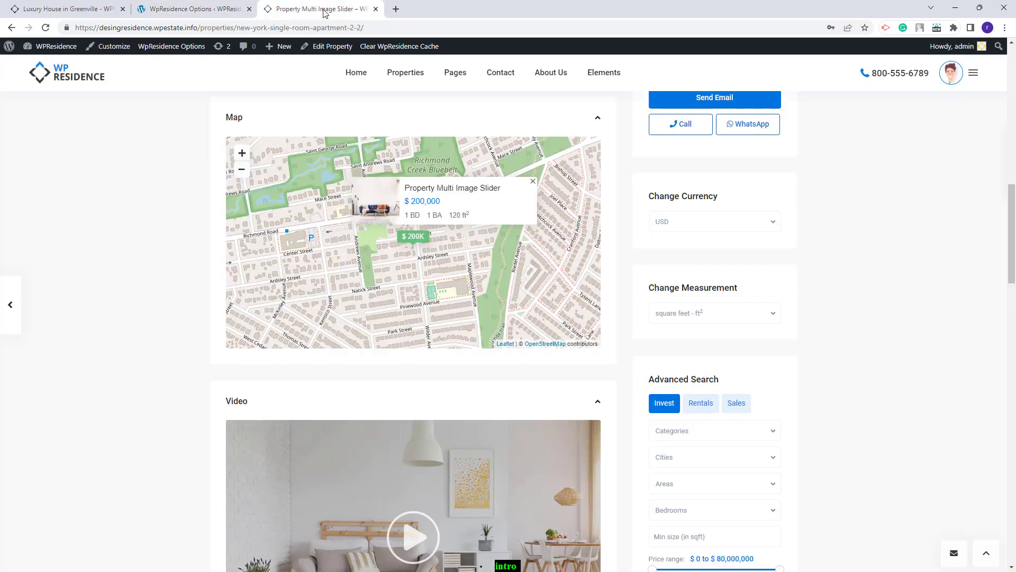
left_click(46, 28)
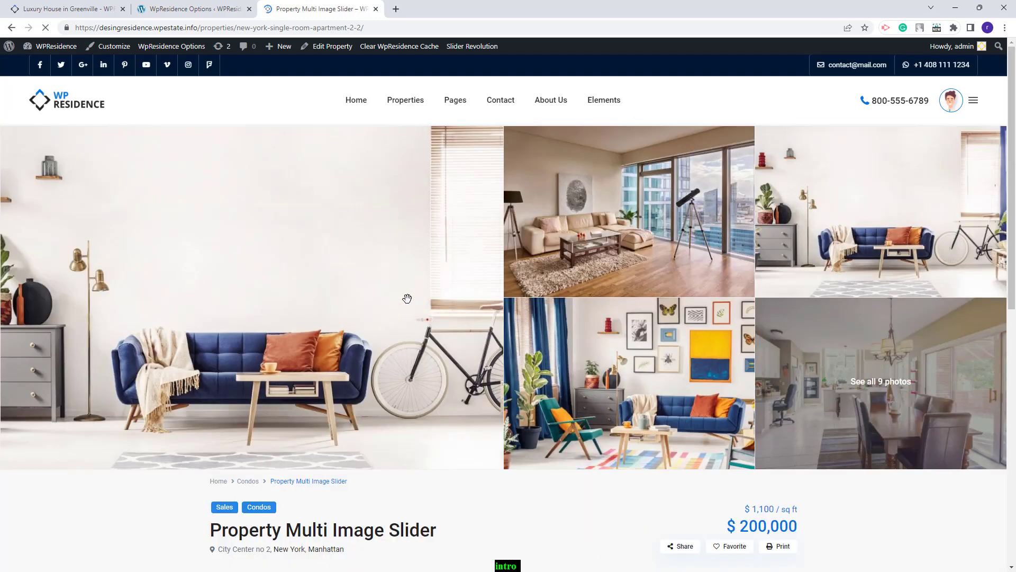
scroll(476, 344, "down", 3)
left_click(503, 372)
scroll(522, 328, "down", 1)
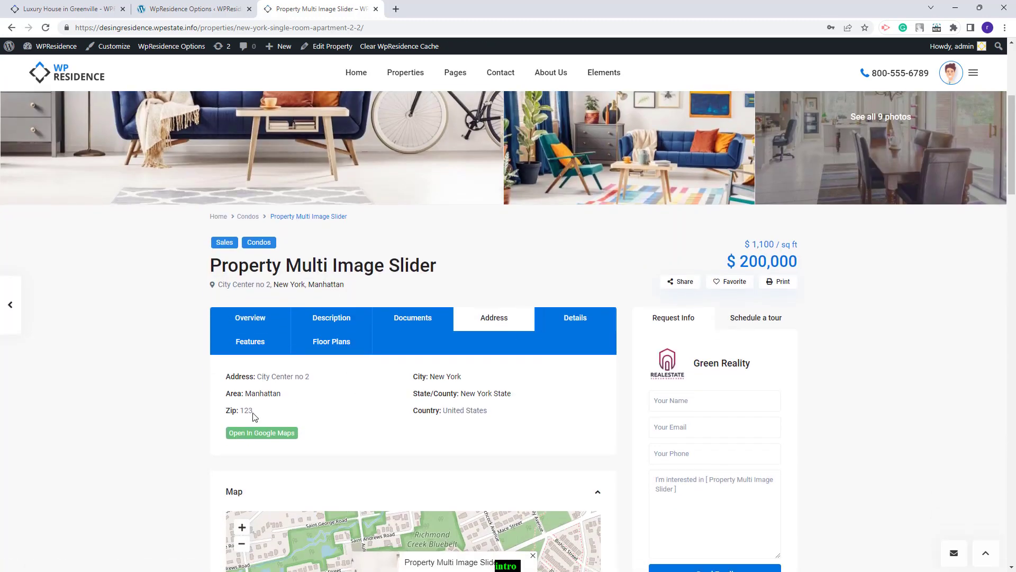
left_click(595, 332)
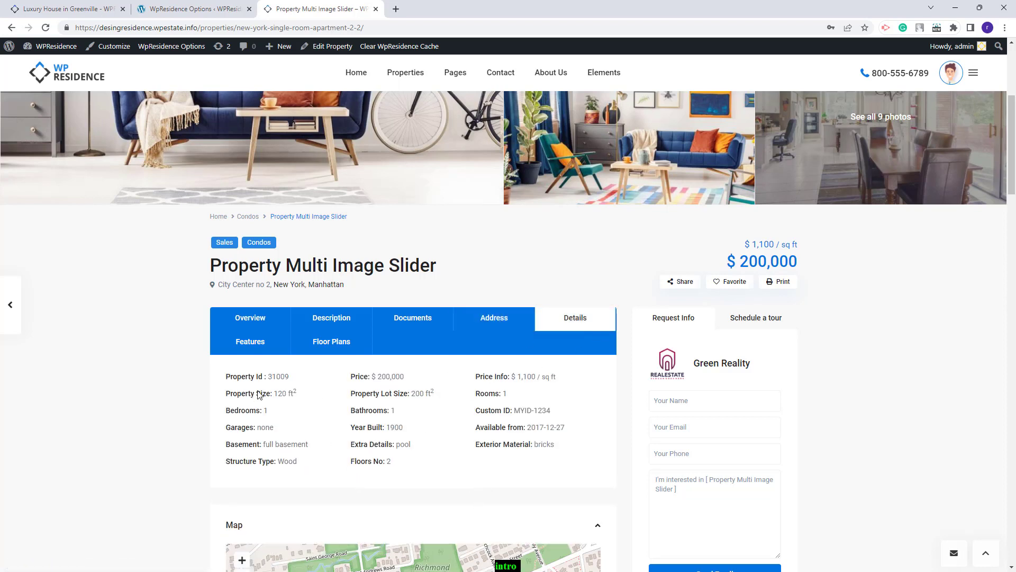
left_click(253, 344)
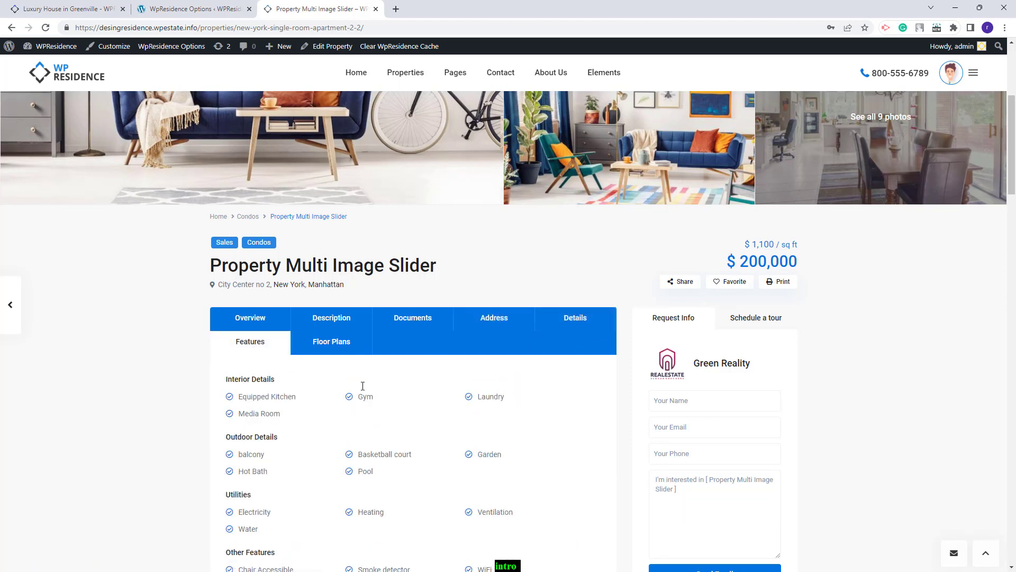
key("ctrl+shift+Tab")
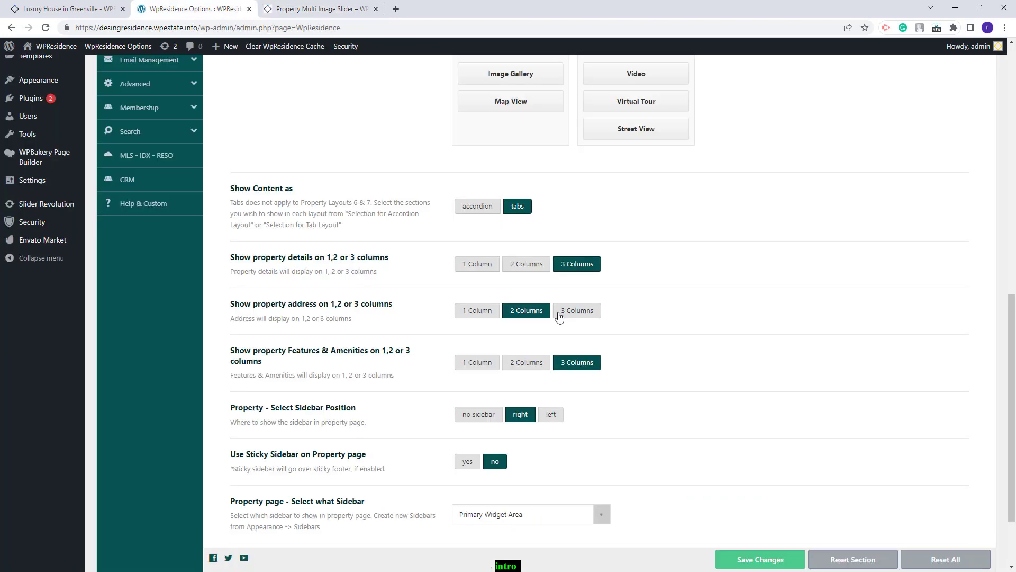
Review the Prev/Next and sidebar options, save the property page settings, and reload the preview
scroll(559, 316, "down", 3)
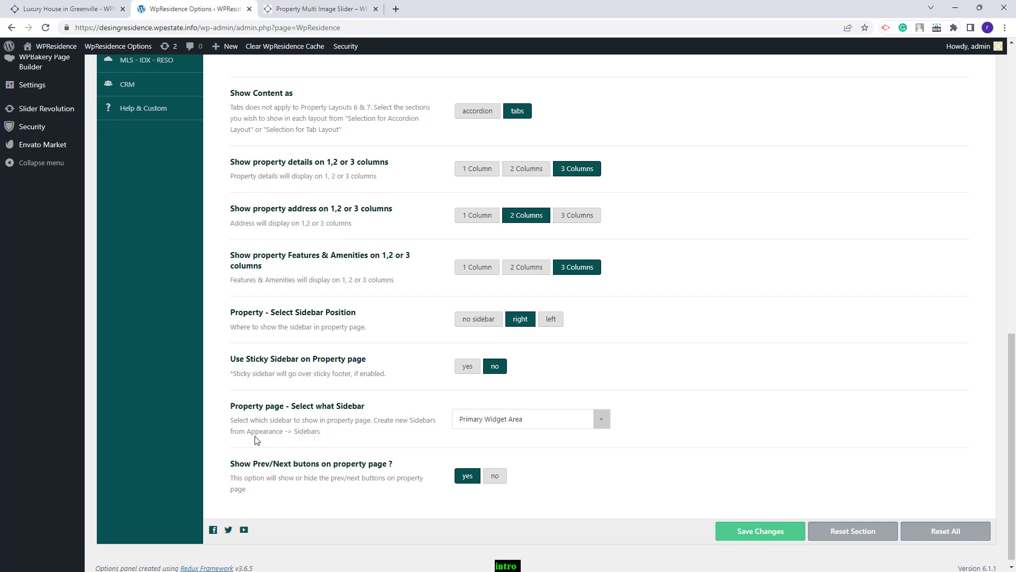
left_click(601, 418)
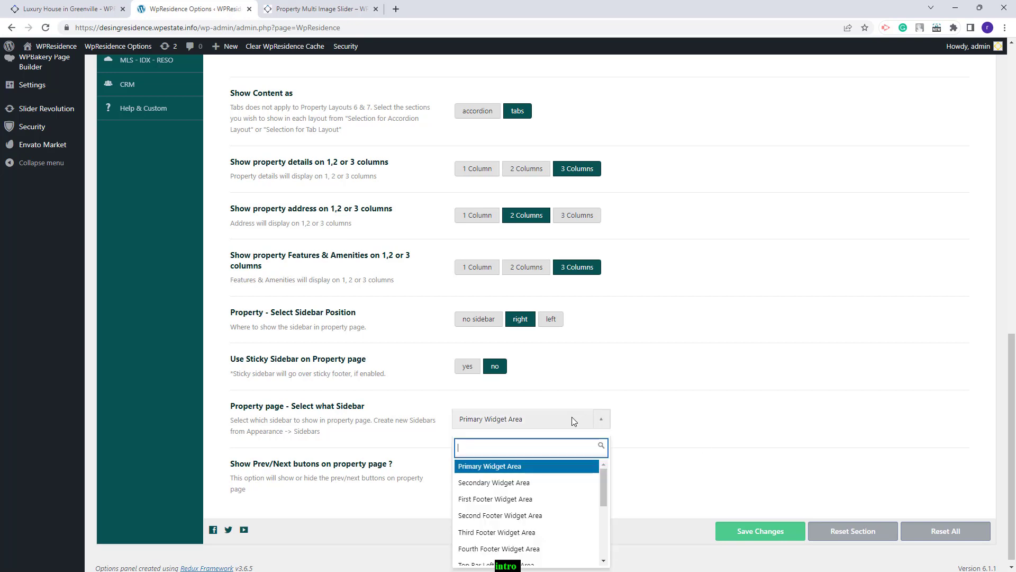
scroll(650, 430, "down", 1)
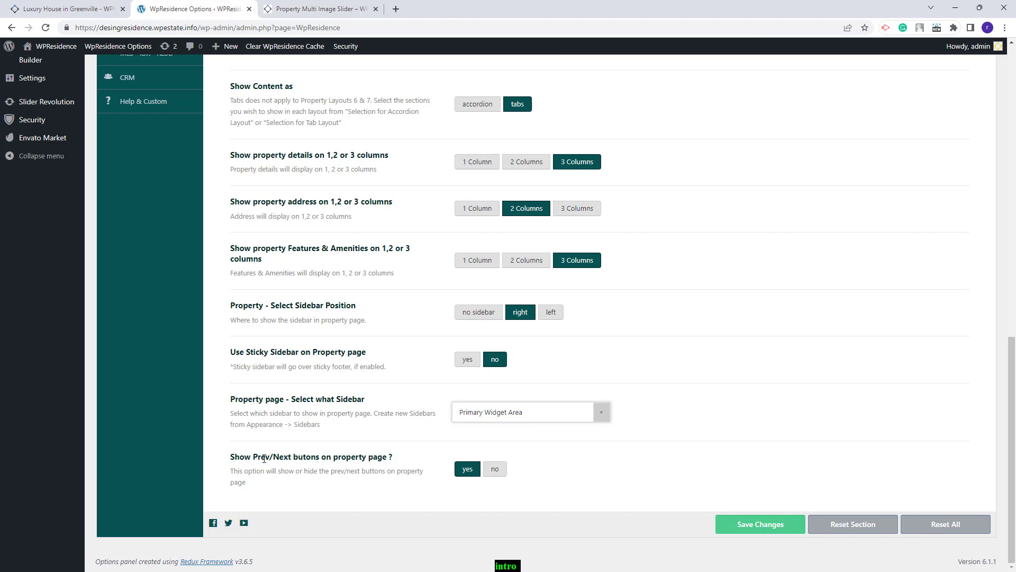
left_click(320, 9)
key("F5")
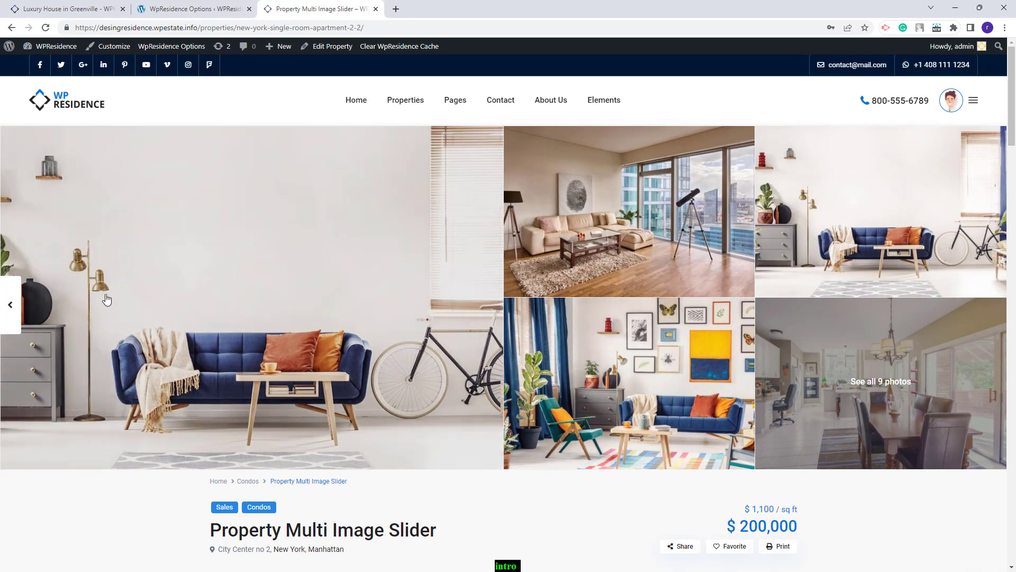
mouse_move(9, 311)
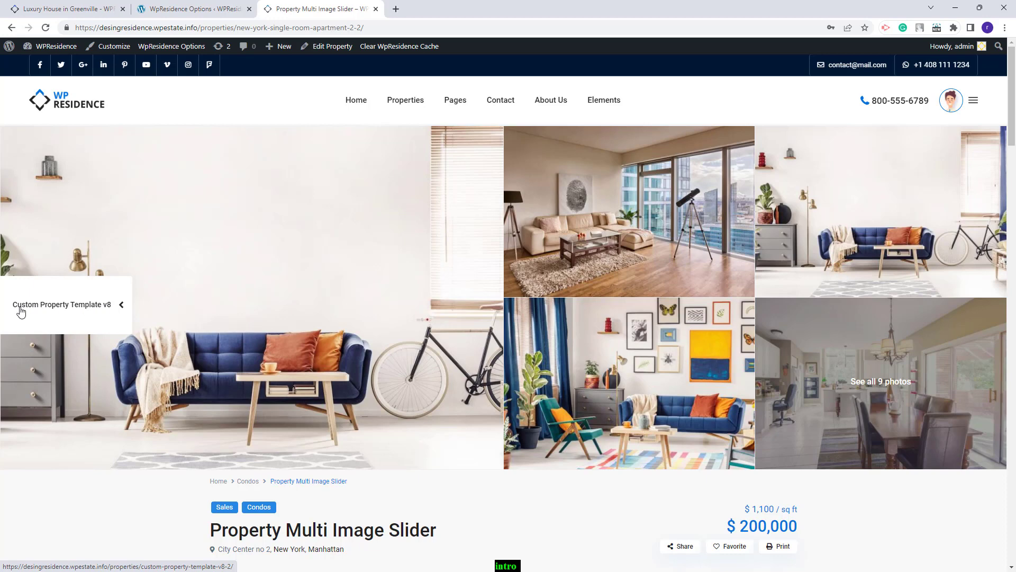
key("ctrl+shift+Tab")
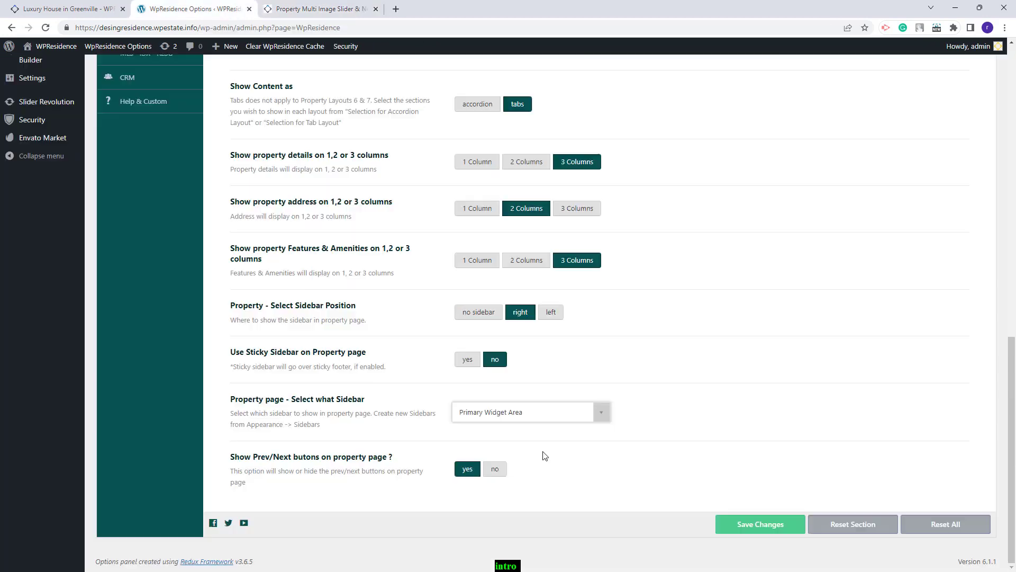
left_click(744, 527)
key("ctrl+Tab")
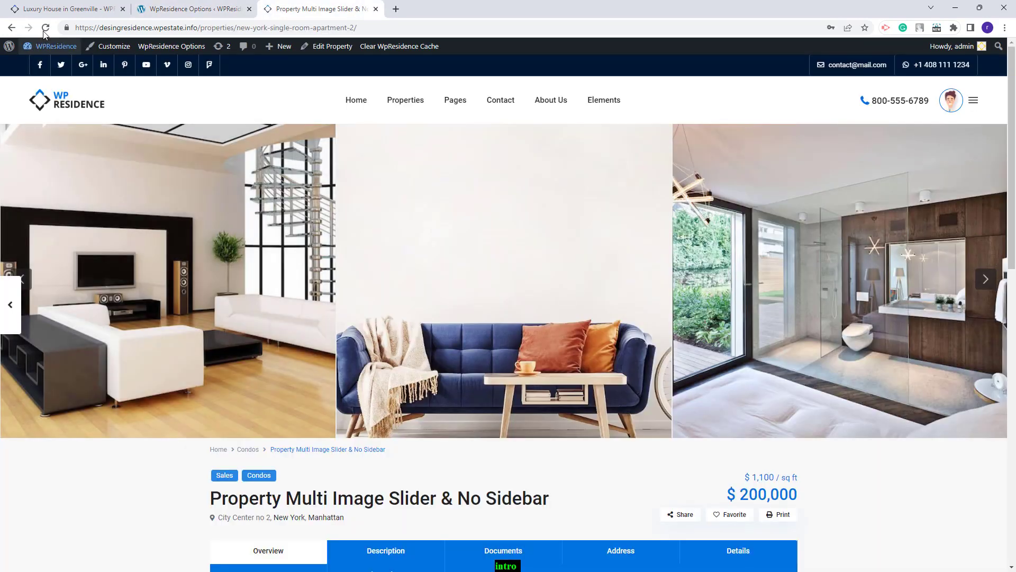
key("F5")
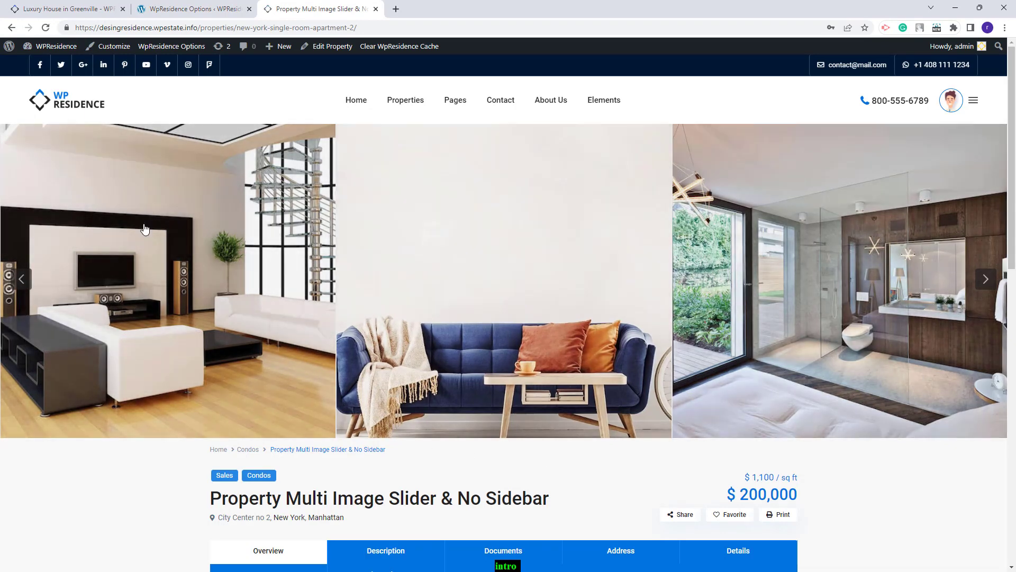
Leave the Custom Template property page template unselected, then view the Overview section settings
key("ctrl+shift+Tab")
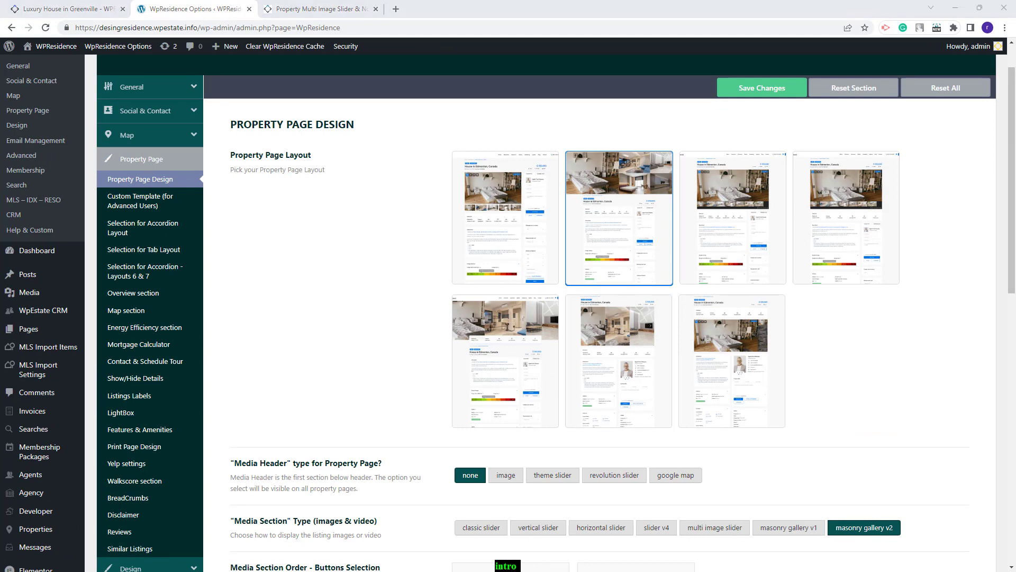
left_click(117, 204)
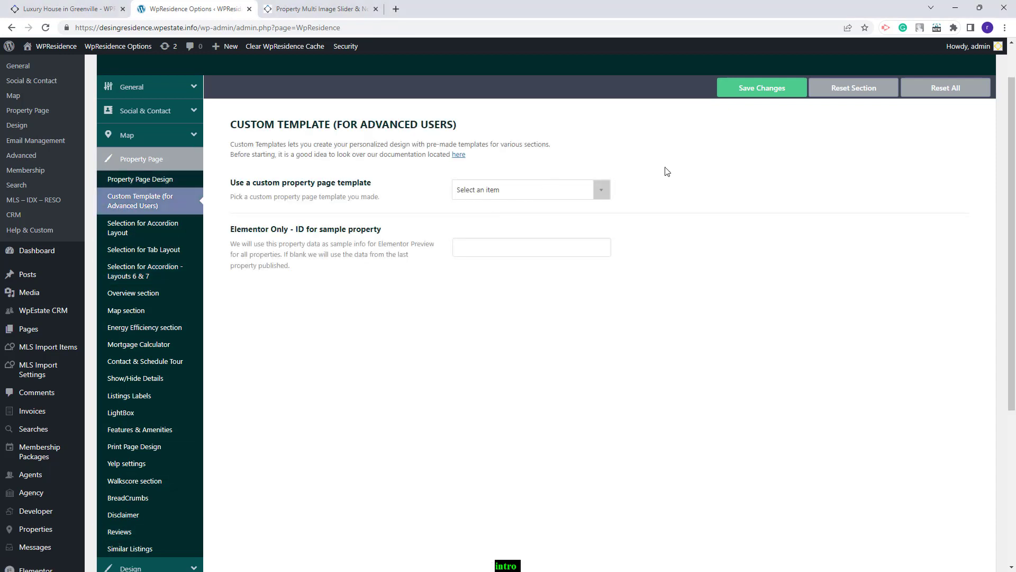
left_click(605, 196)
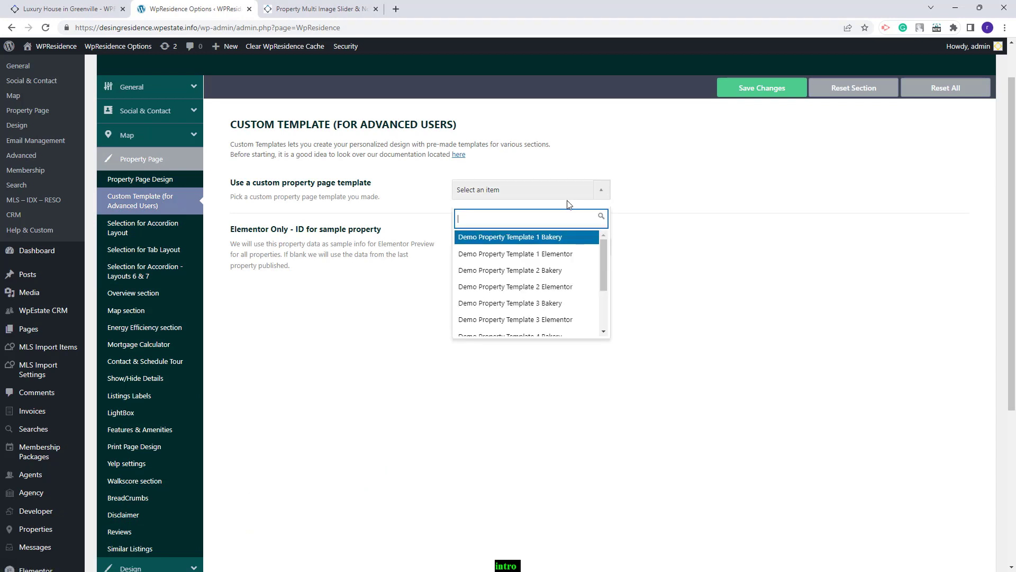
left_click(496, 247)
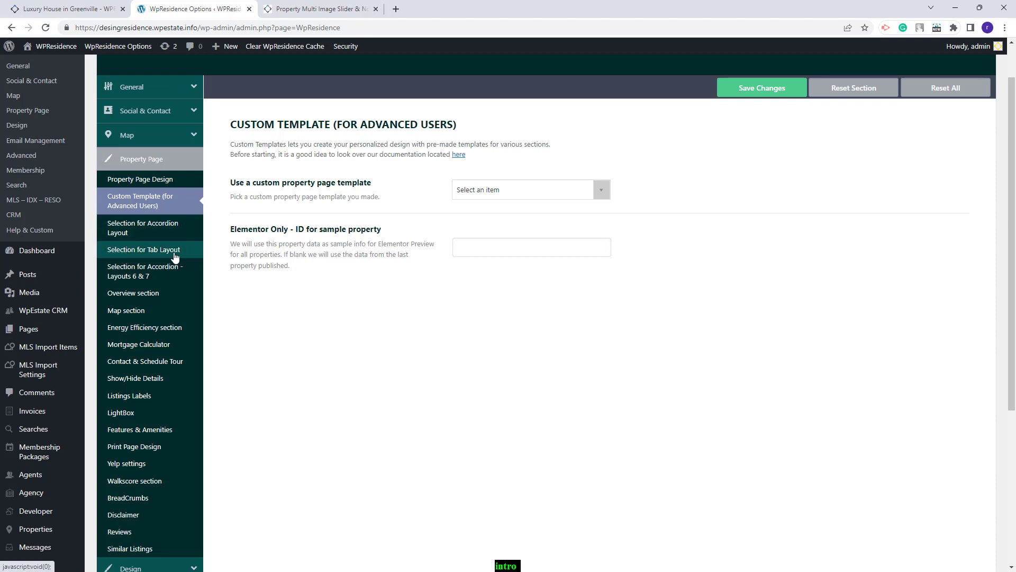
left_click(150, 299)
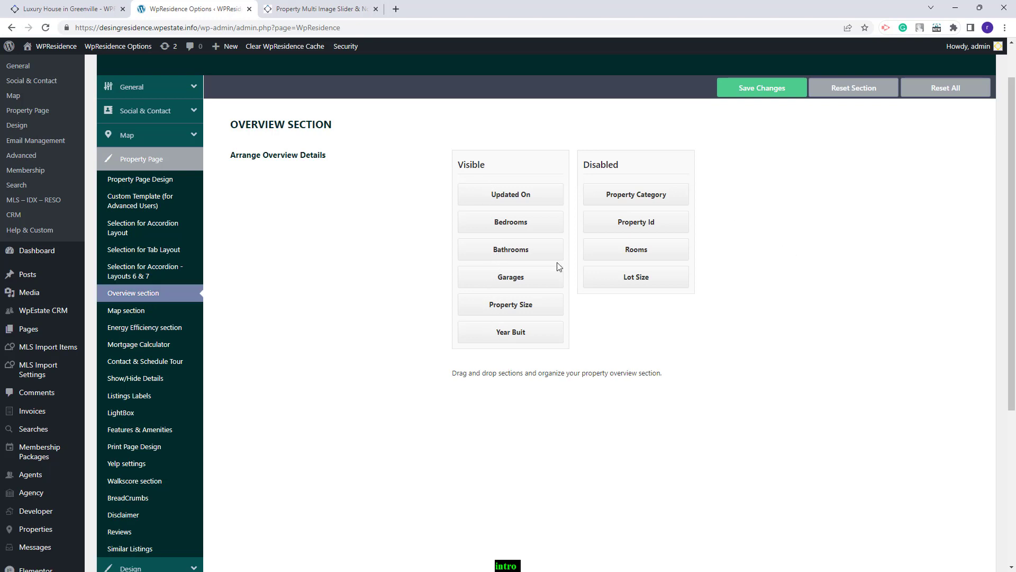
Make Property Id visible in the property overview, save, and check the live page
left_click_drag(643, 222, 510, 408)
key("ctrl+s")
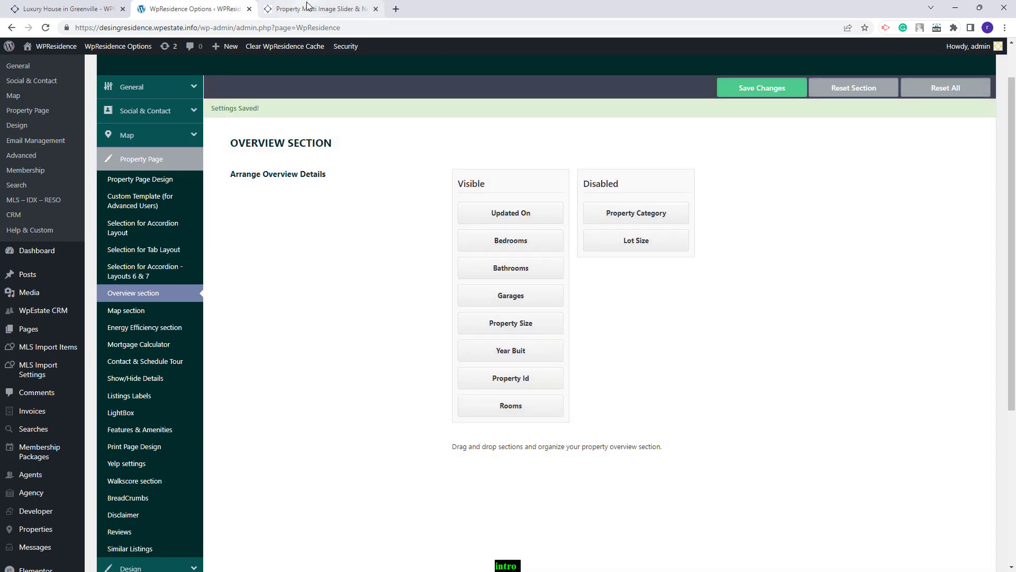
left_click(317, 9)
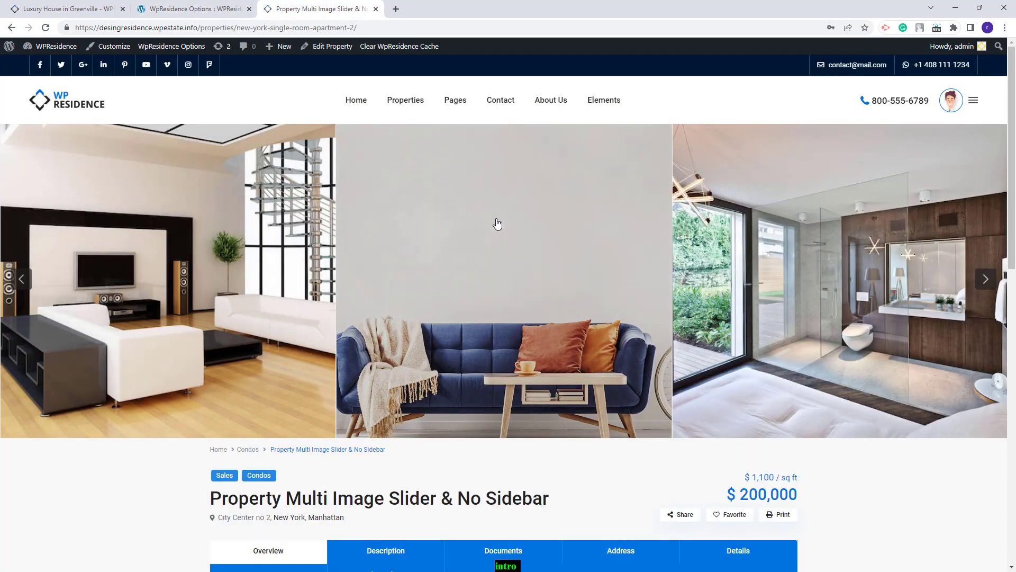
scroll(497, 222, "down", 2)
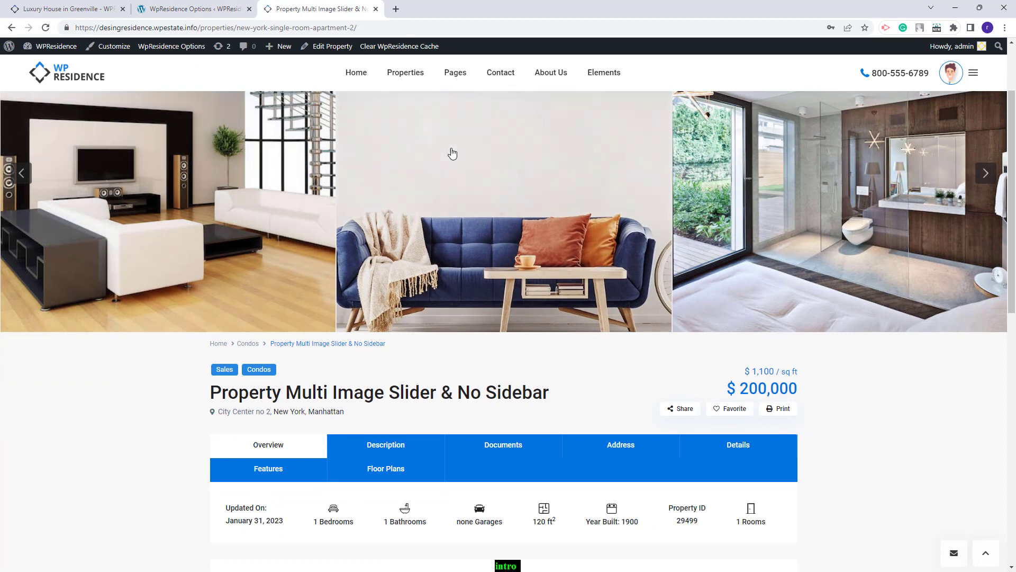
scroll(453, 153, "down", 2)
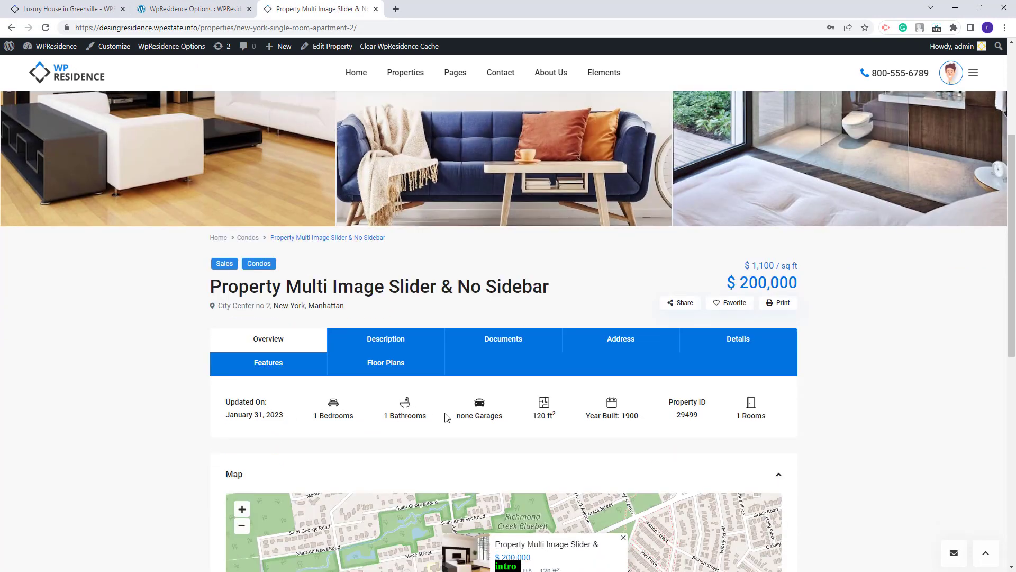
key("ctrl+shift+Tab")
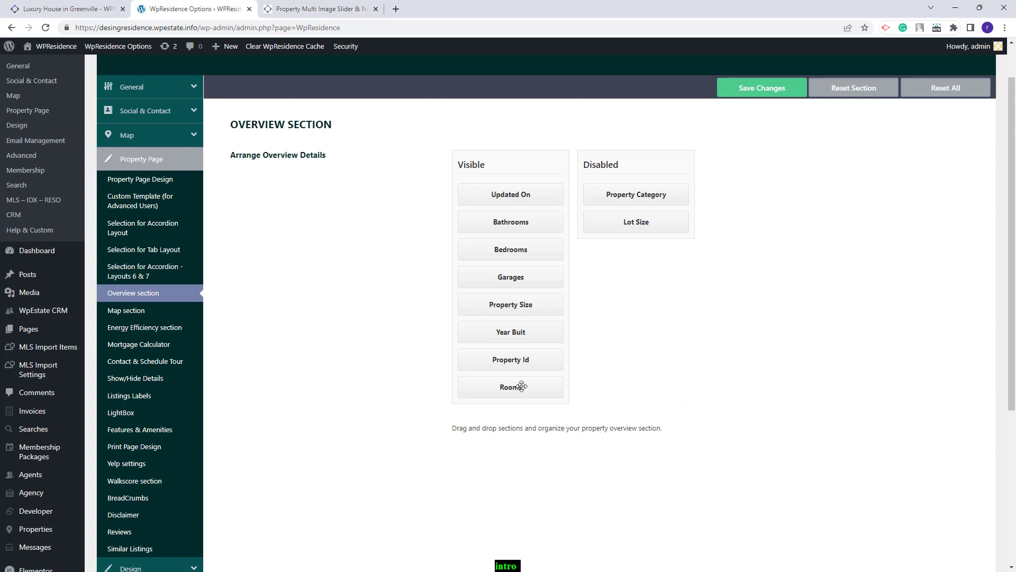
Move Property Id directly under Updated On, save, and reload the property page
left_click_drag(517, 359, 517, 221)
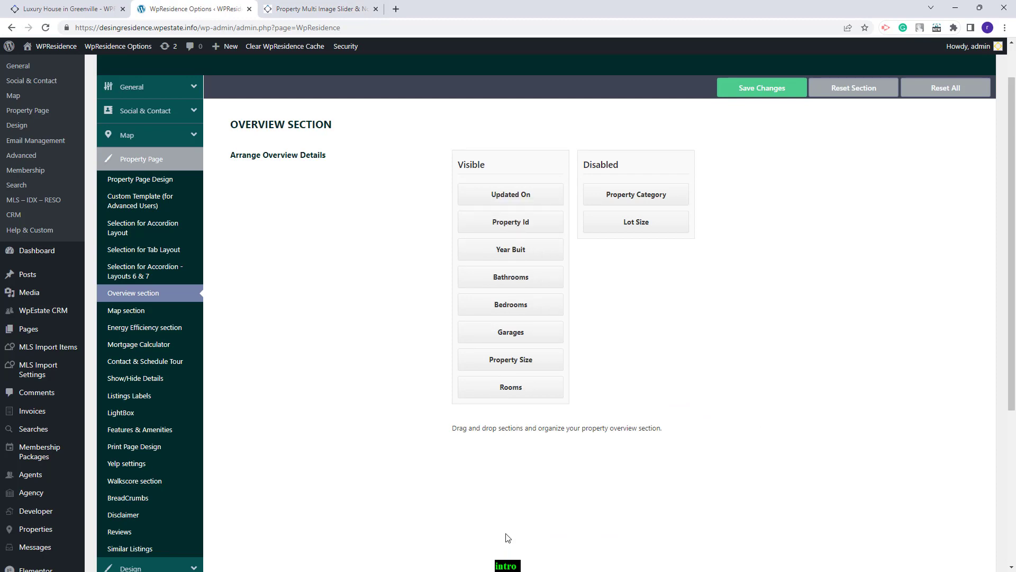
left_click(734, 88)
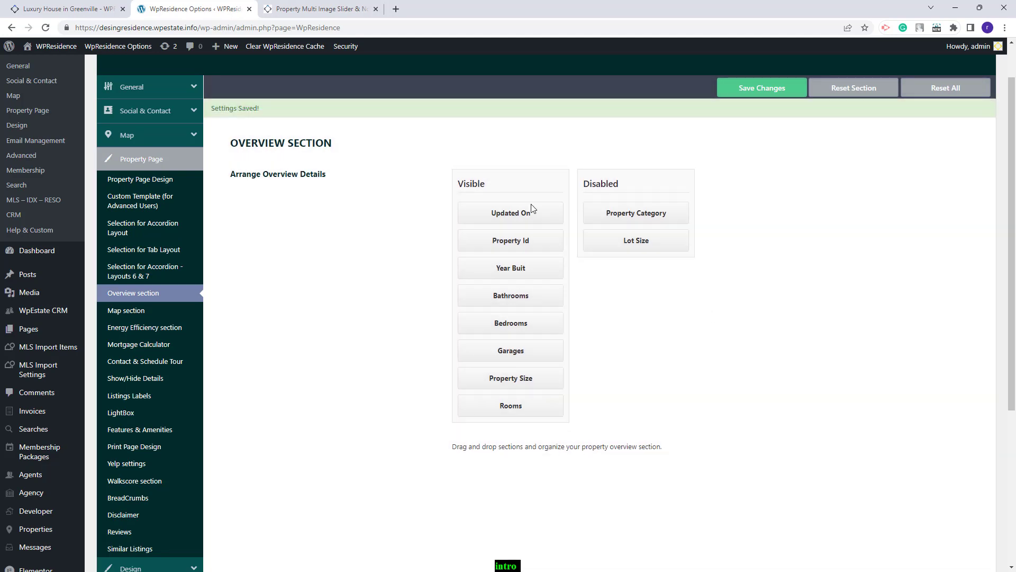
left_click(318, 9)
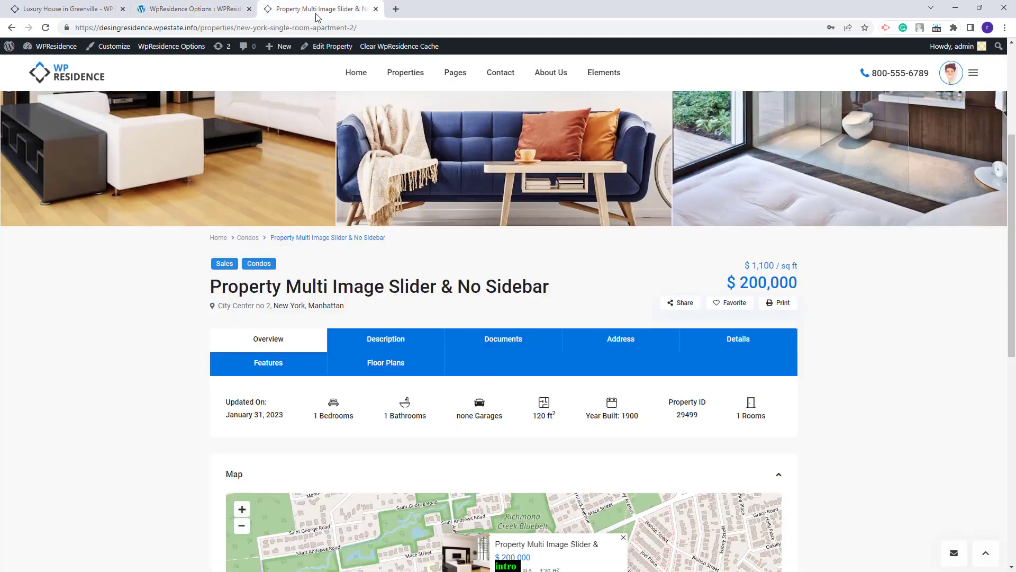
left_click(46, 28)
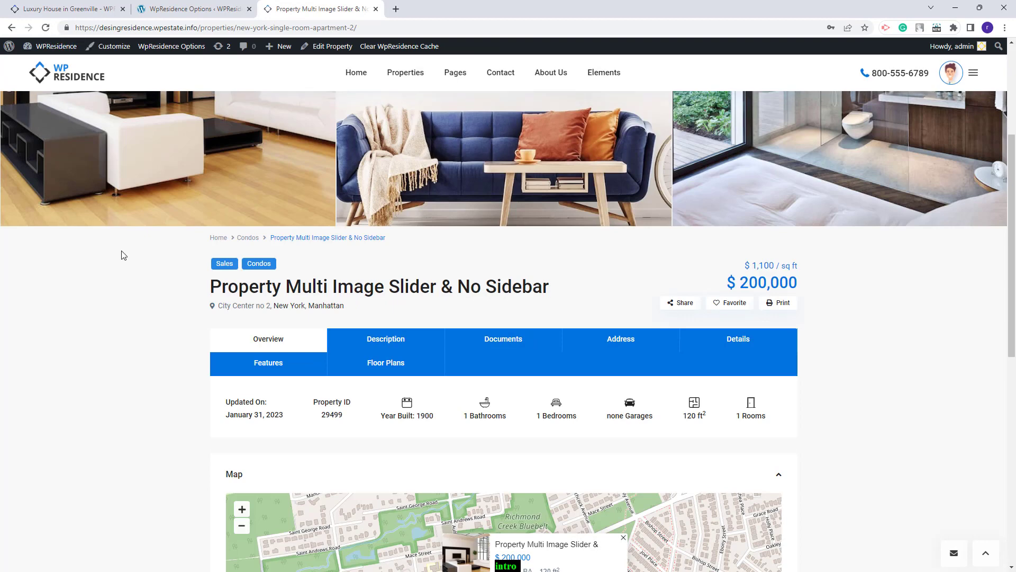
key("ctrl+Page_Up")
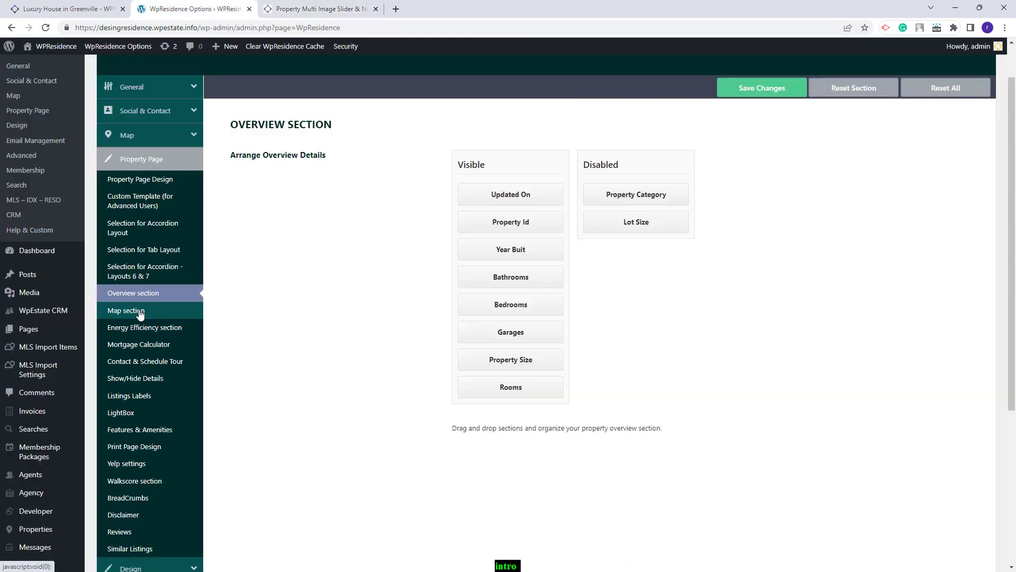
left_click(140, 312)
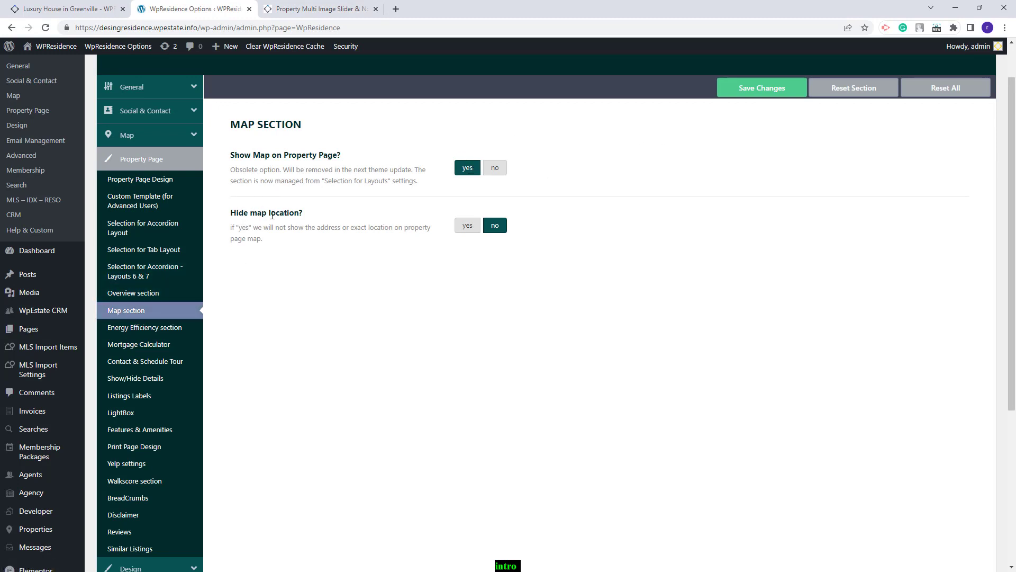
Set Hide map location to yes, save, and confirm the property page map hides it
left_click(475, 229)
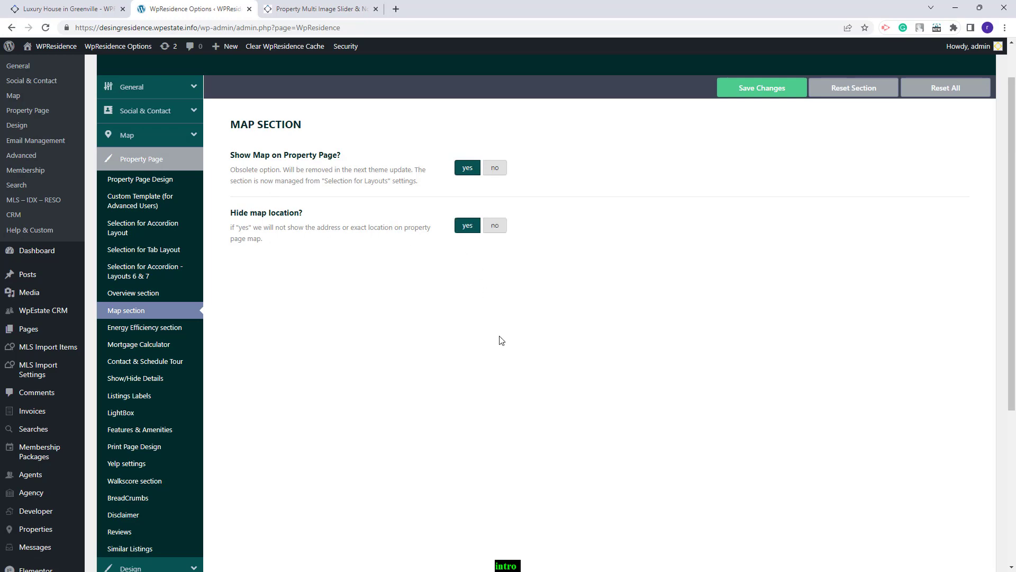
left_click(802, 86)
left_click(318, 9)
scroll(215, 283, "down", 5)
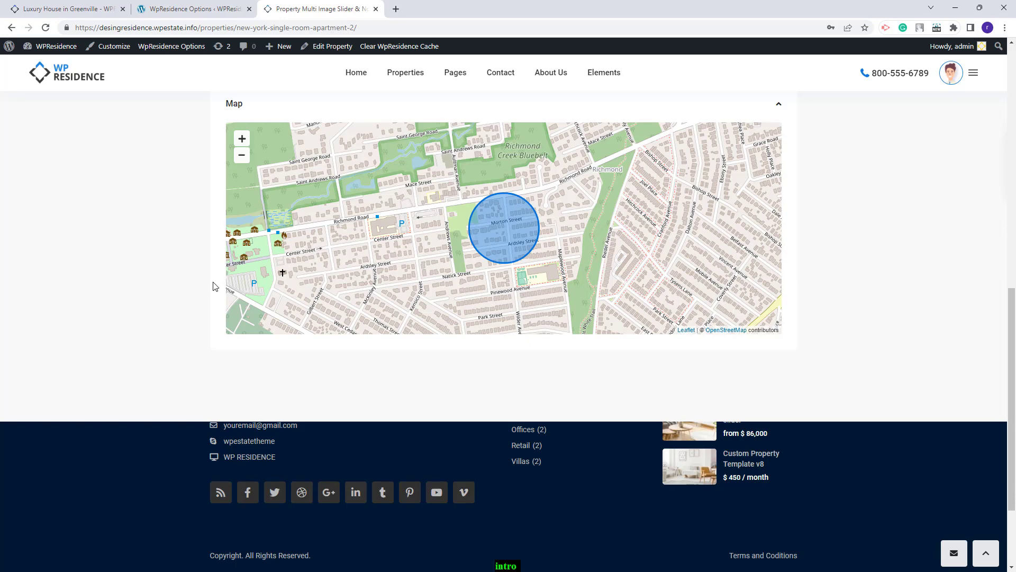
key("ctrl+Page_Up")
left_click(172, 327)
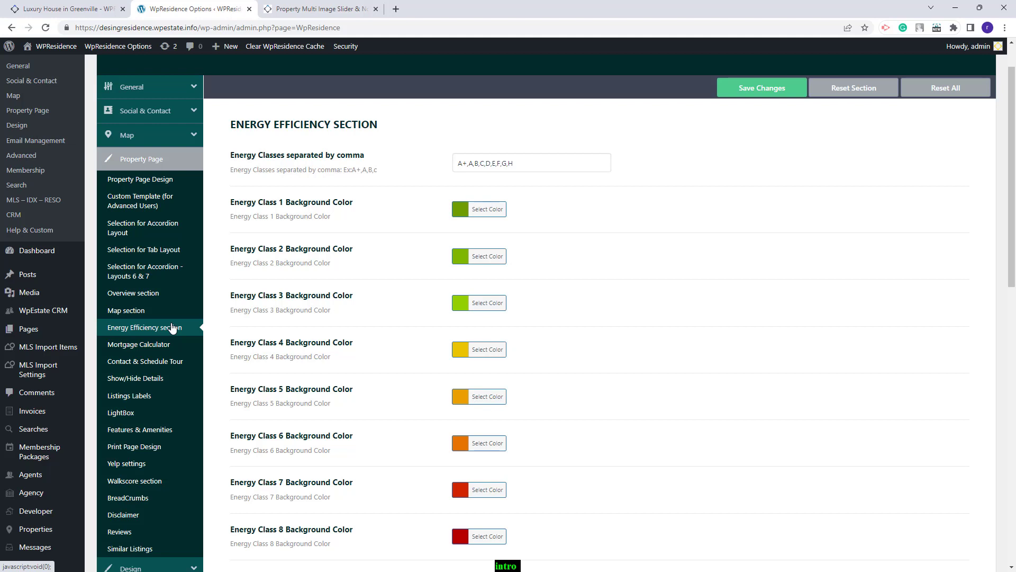
Toggle the mortgage calculator off and back on, exclude no categories, then view Contact & Schedule Tour
left_click(151, 345)
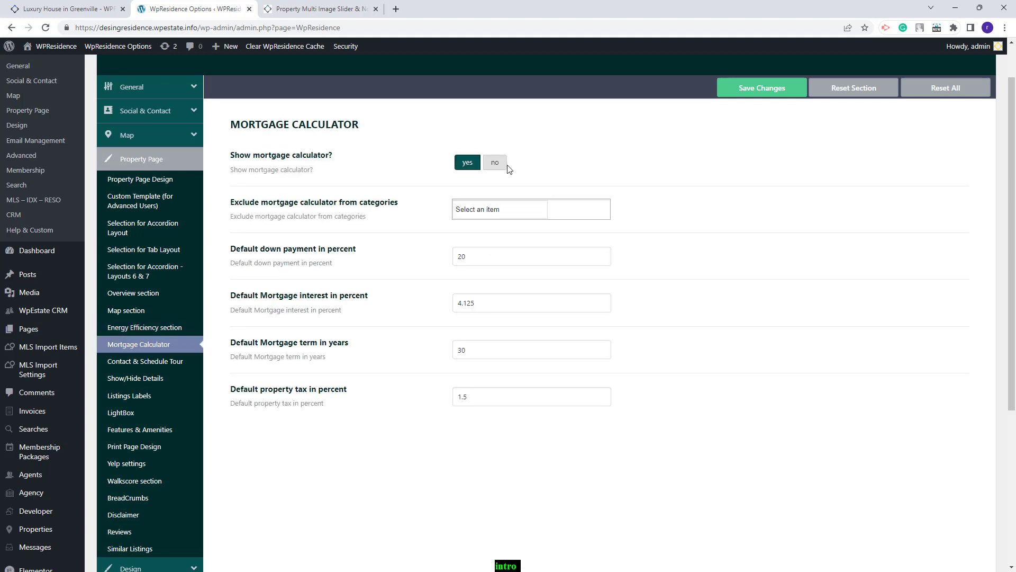
left_click(492, 166)
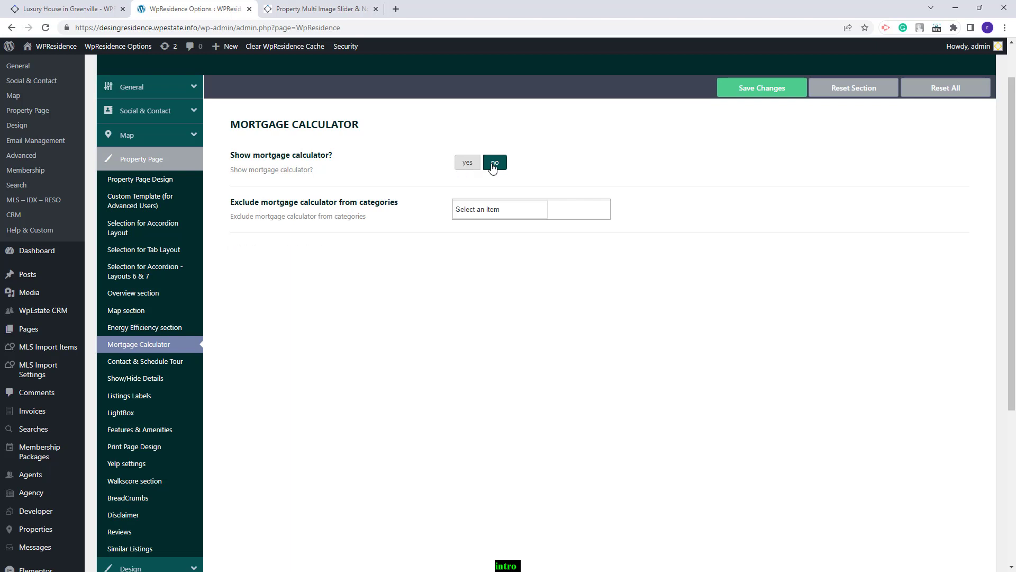
left_click(467, 162)
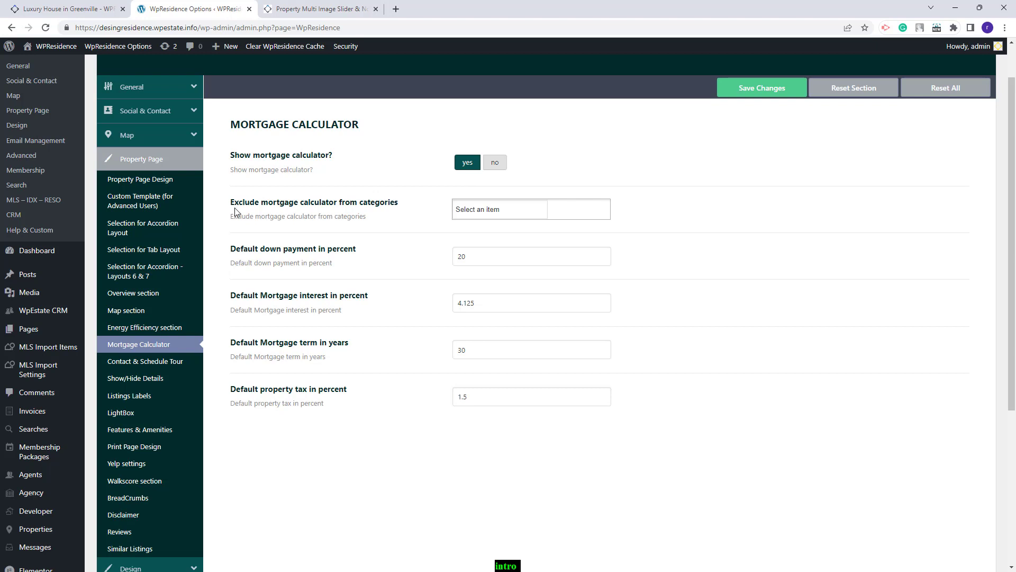
left_click(525, 208)
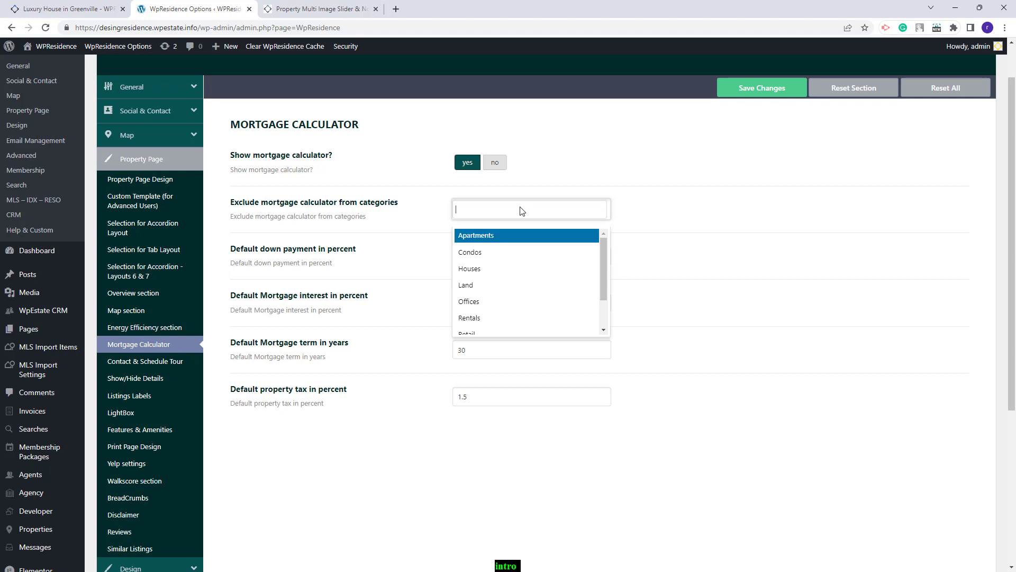
left_click(638, 242)
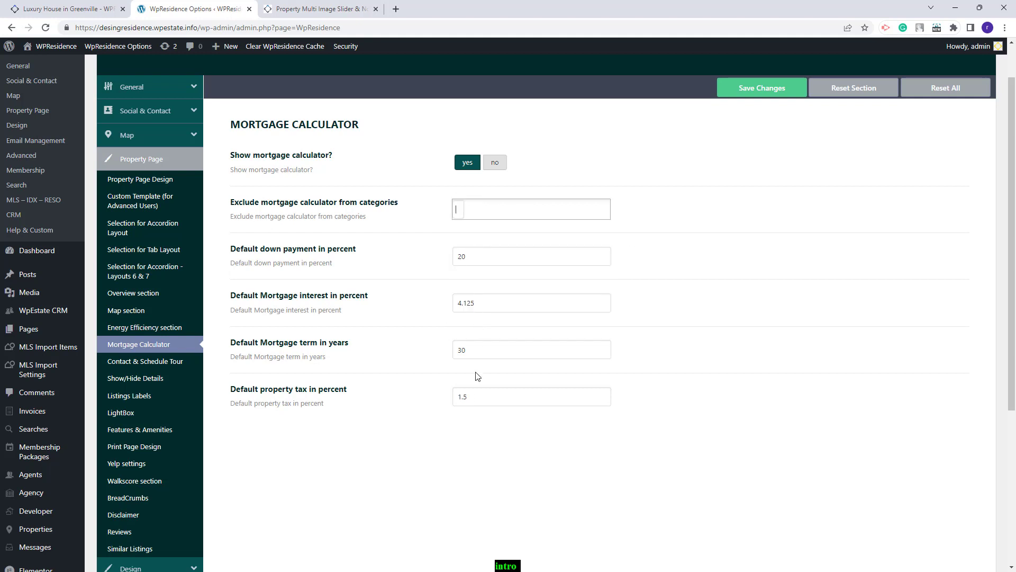
left_click(137, 365)
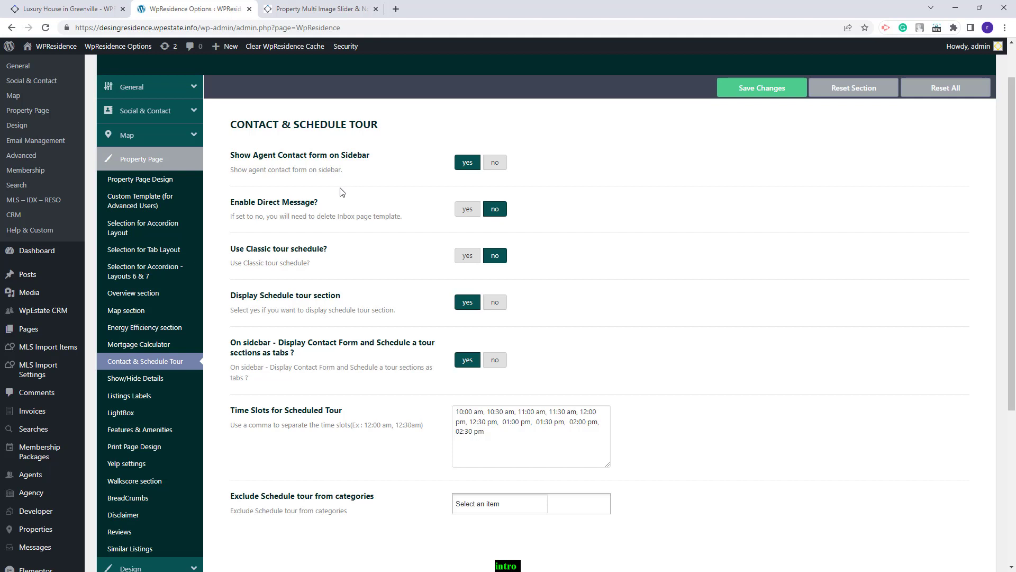
Compare the Show/Hide Details settings against the live property page
left_click(126, 382)
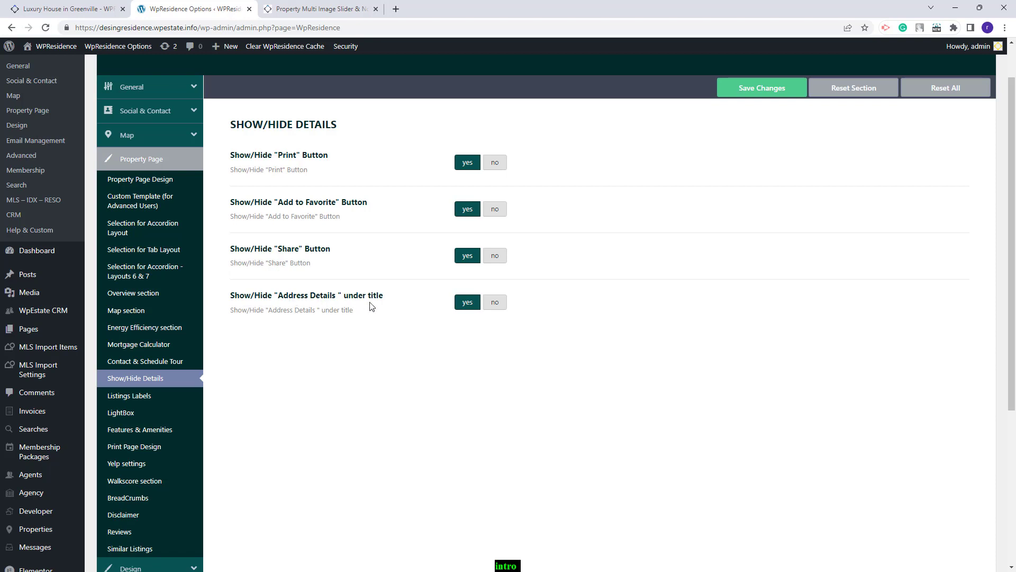
left_click(318, 8)
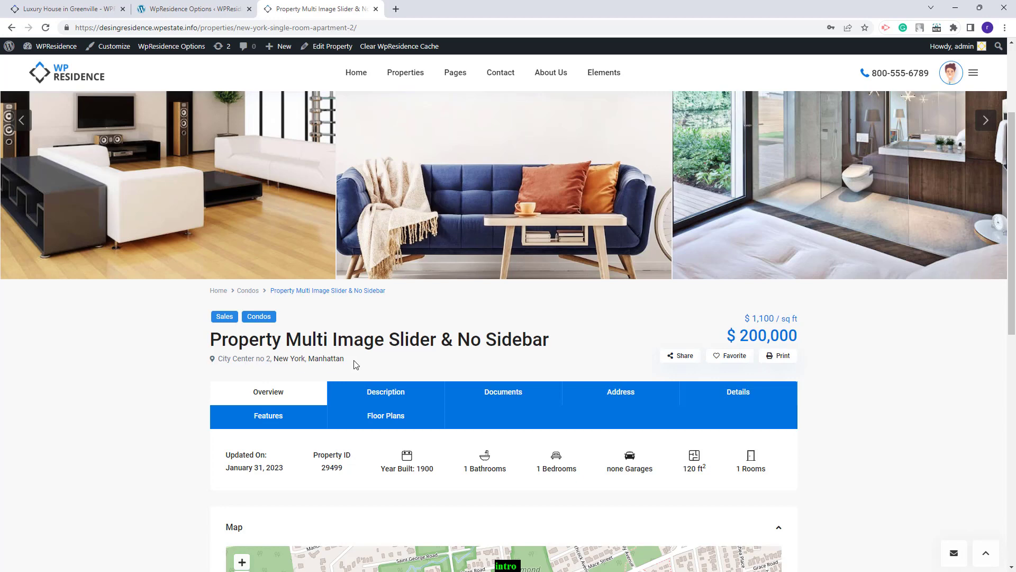
left_click(191, 9)
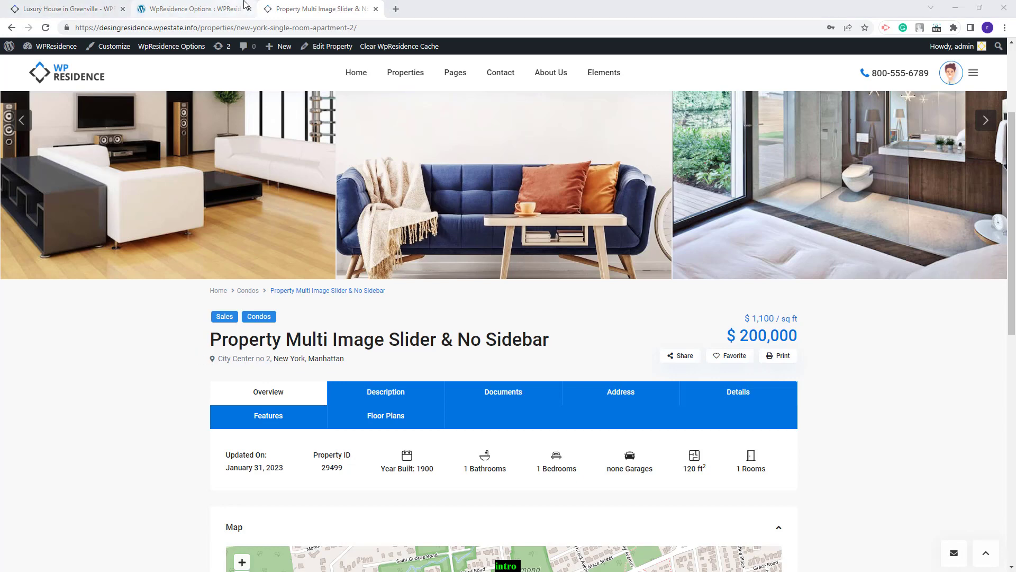
Select the Overview label text in Listings Labels, then view the LightBox settings
left_click(143, 396)
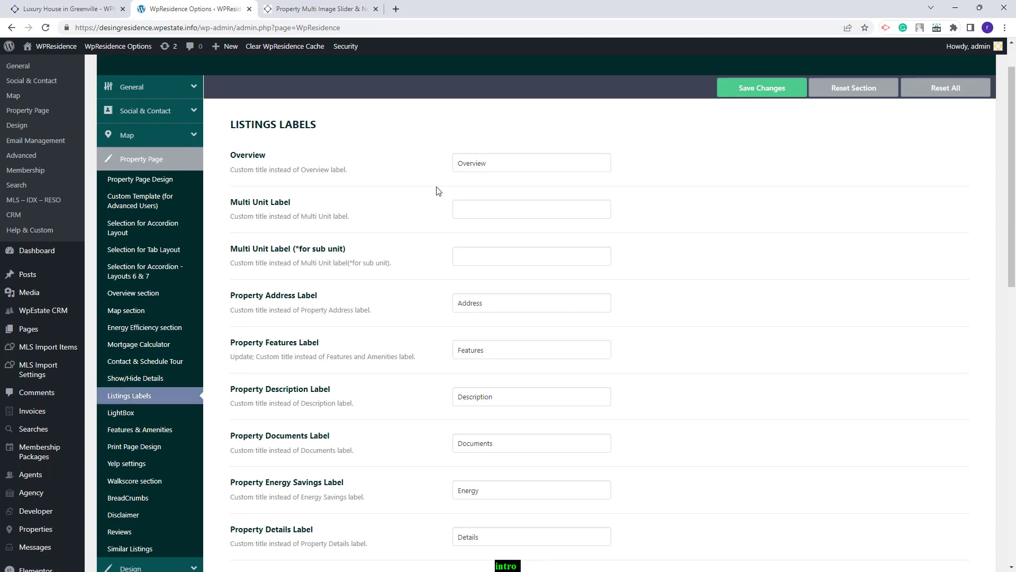
left_click_drag(488, 163, 410, 169)
left_click(118, 413)
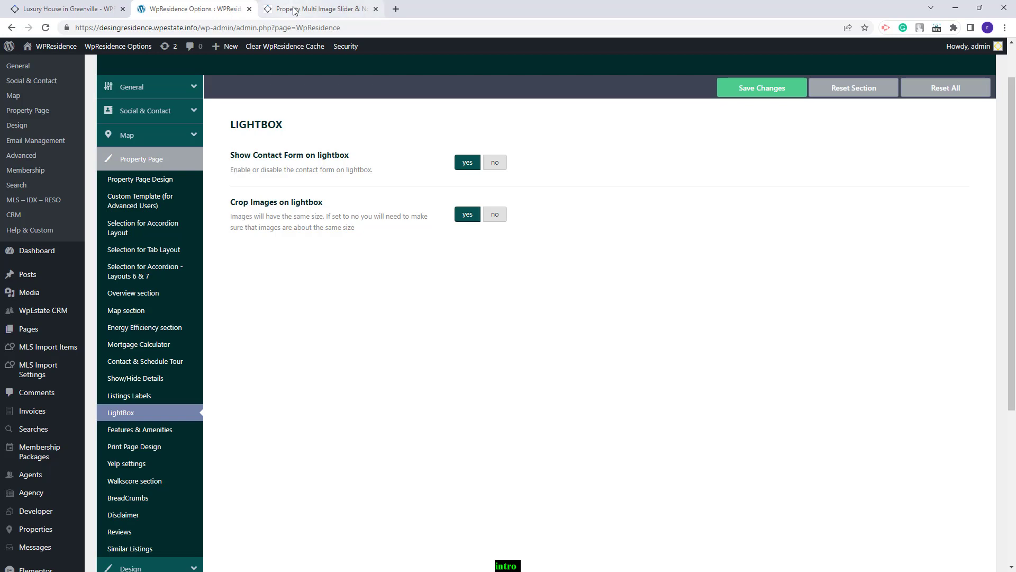
Reload the live property page and test the lightbox on the first slider image
left_click(262, 7)
key("F5")
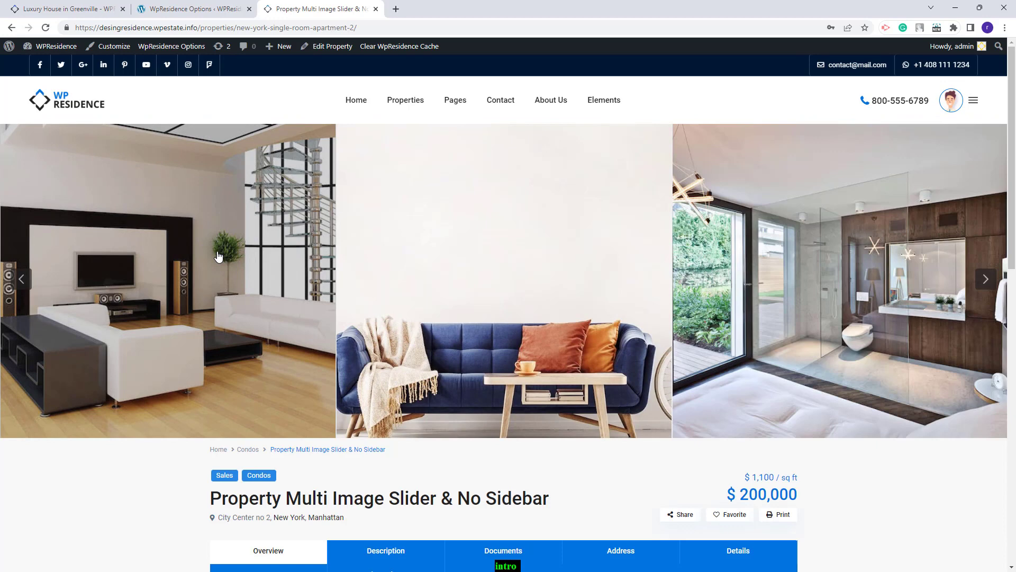
left_click(218, 257)
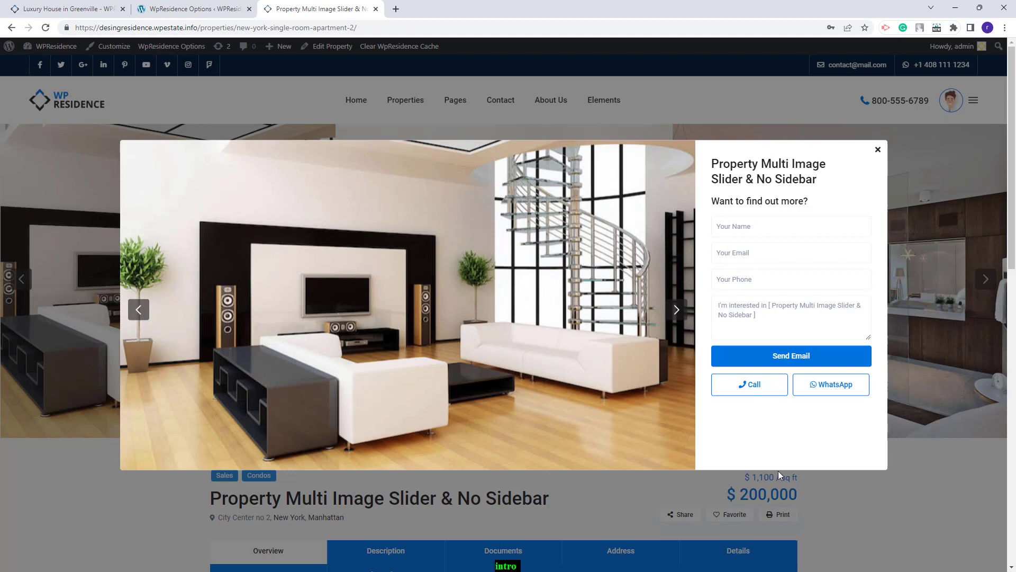
left_click(195, 10)
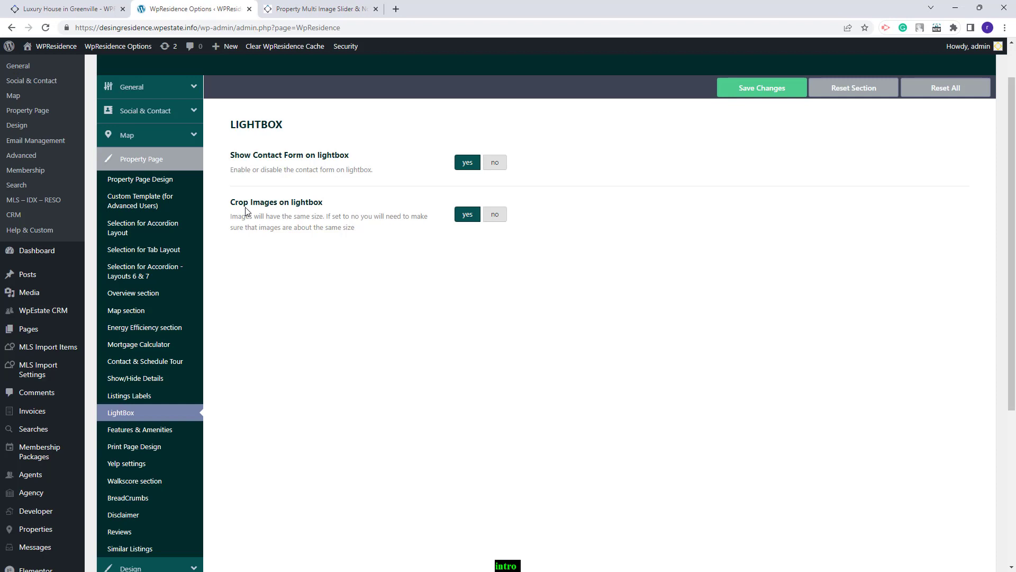
Set Show unavailable features and amenities to yes, then view Print Page Design settings
scroll(246, 211, "down", 1)
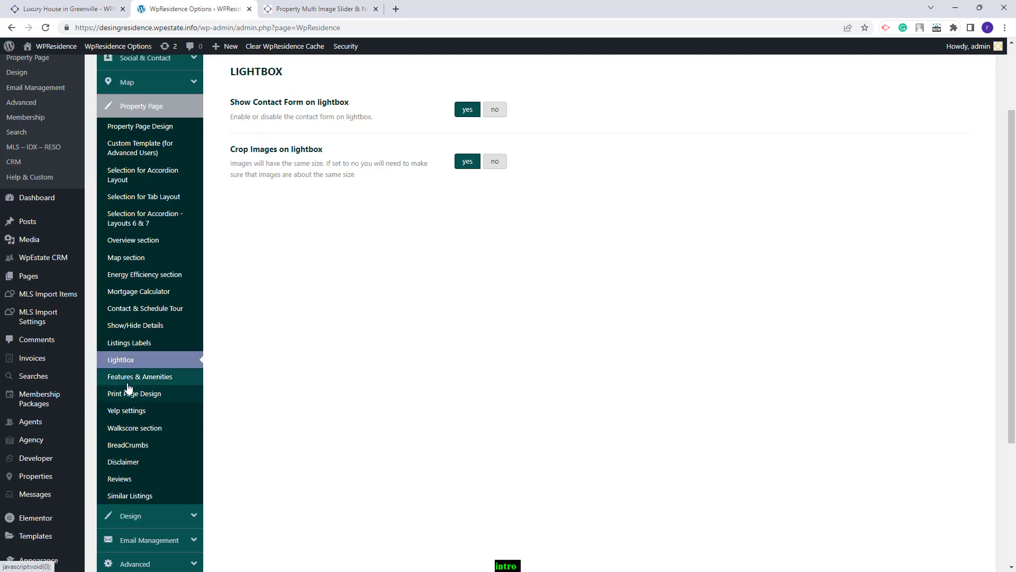
left_click(127, 382)
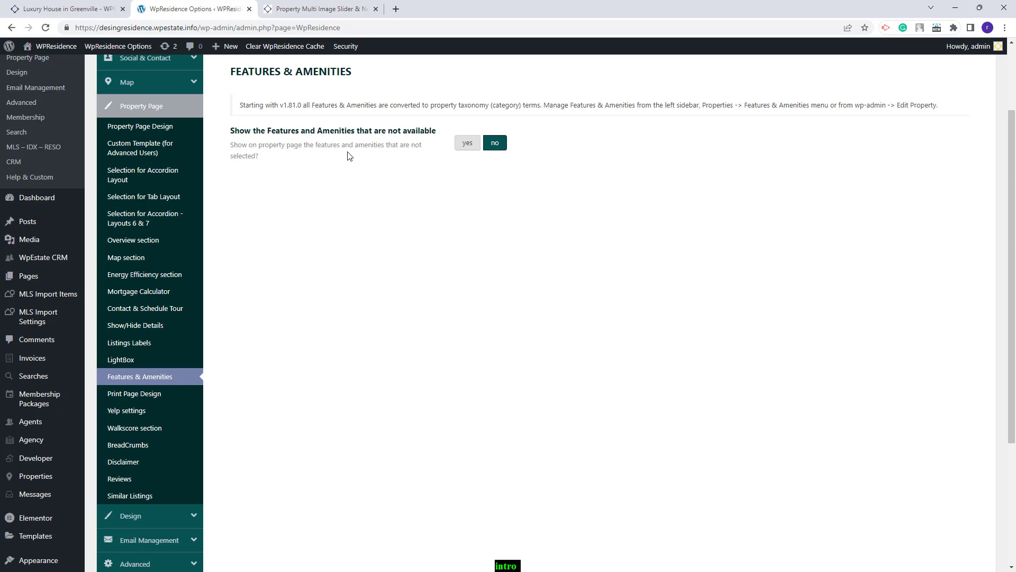
left_click(469, 141)
scroll(545, 302, "up", 2)
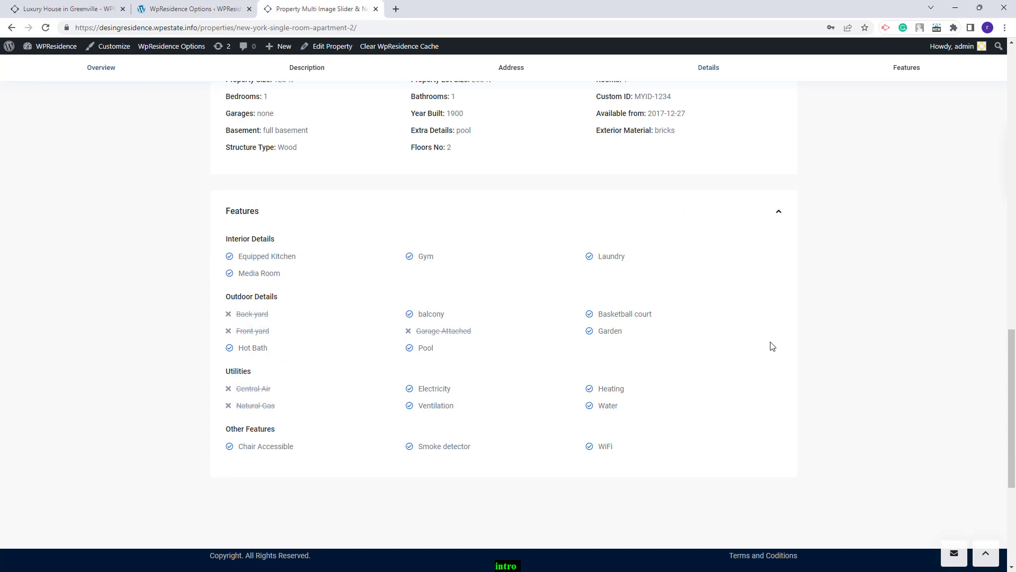
scroll(772, 344, "down", 3)
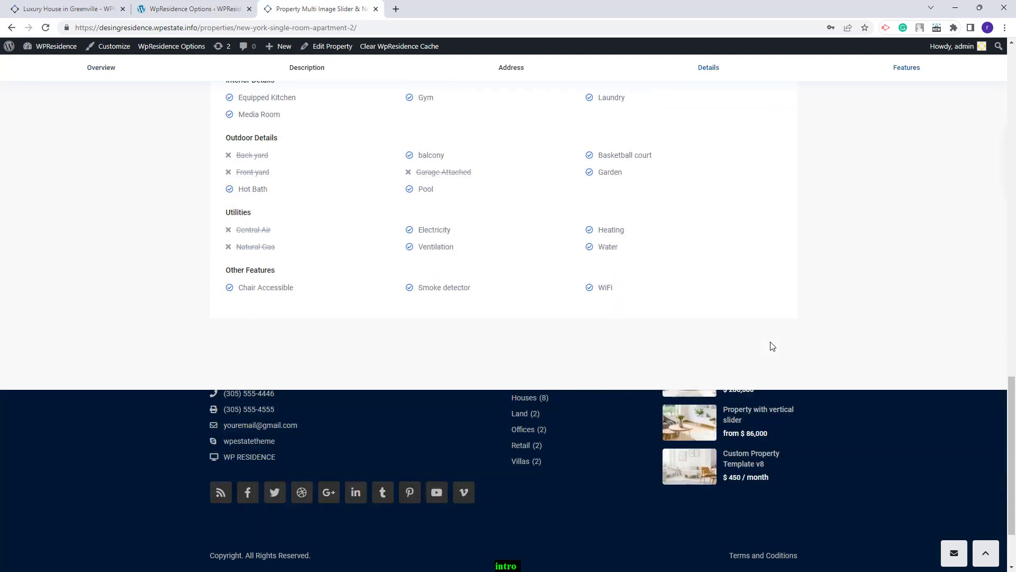
scroll(252, 259, "up", 3)
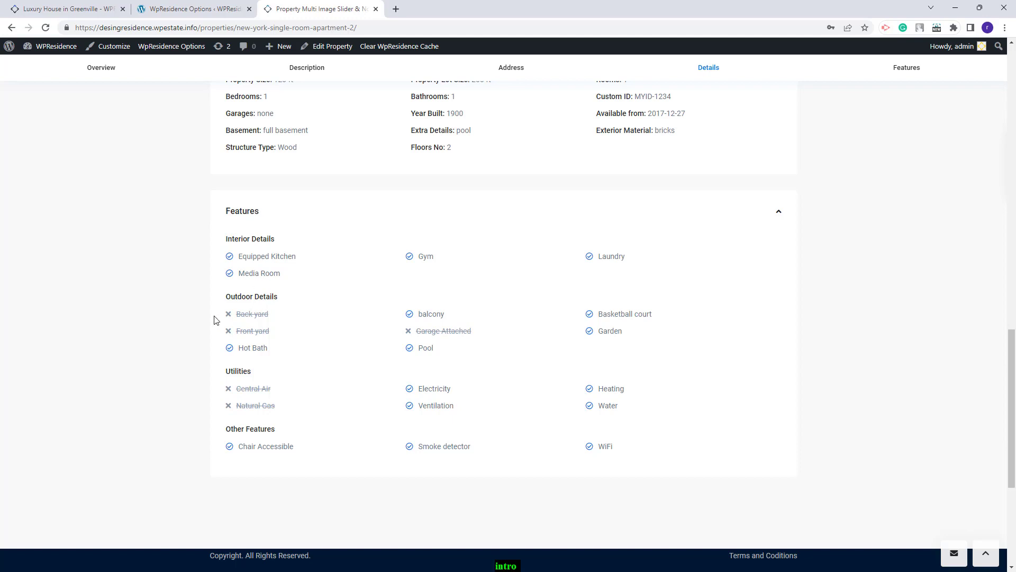
left_click(206, 6)
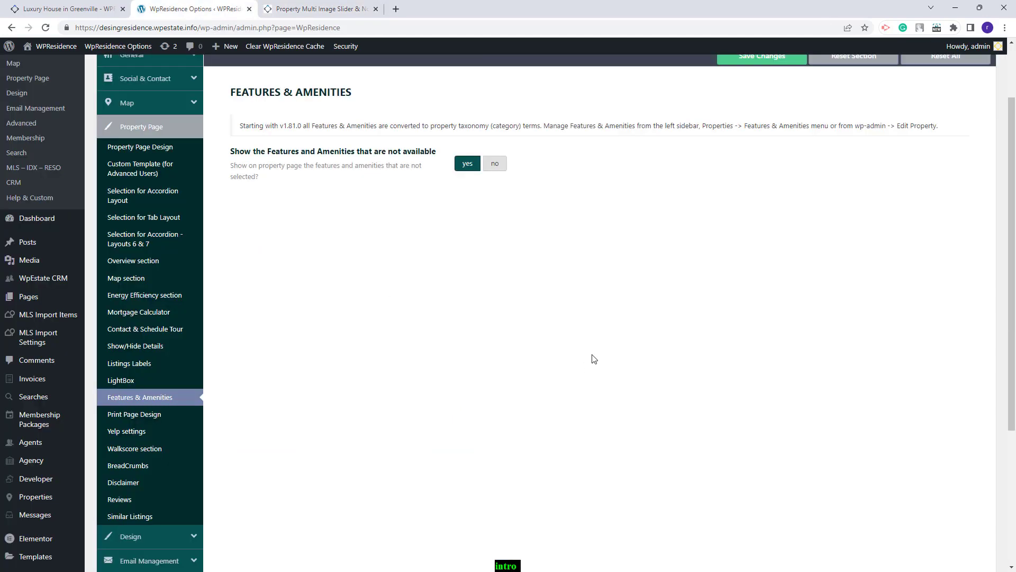
left_click(135, 415)
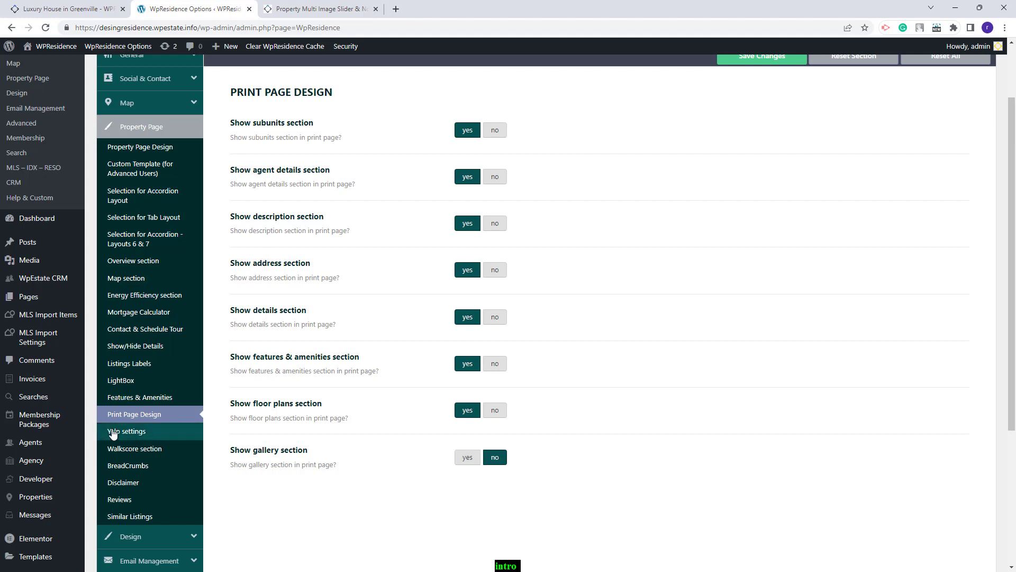
Review the Yelp settings and the Walkscore API key explanation
left_click(127, 431)
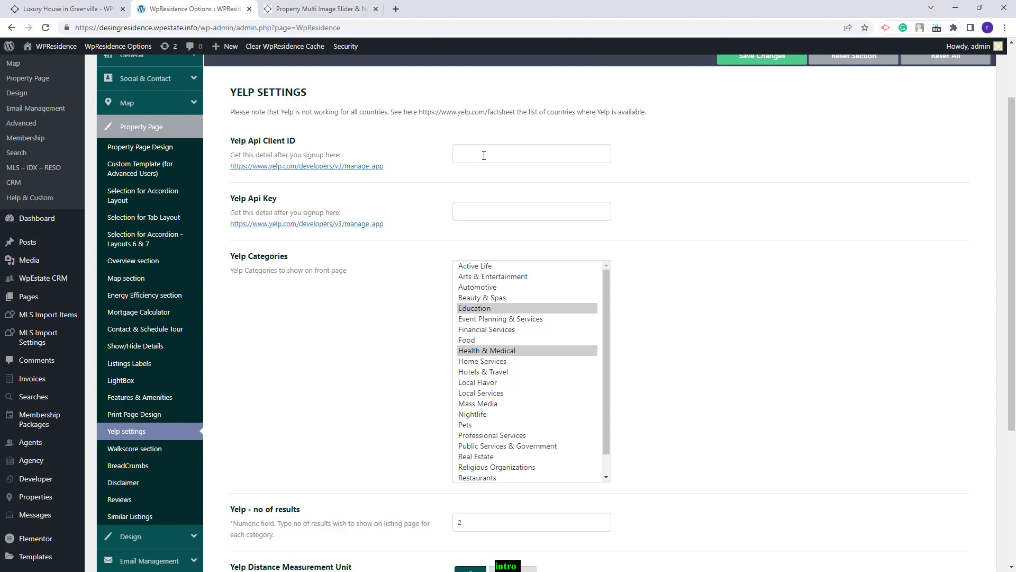
left_click(141, 449)
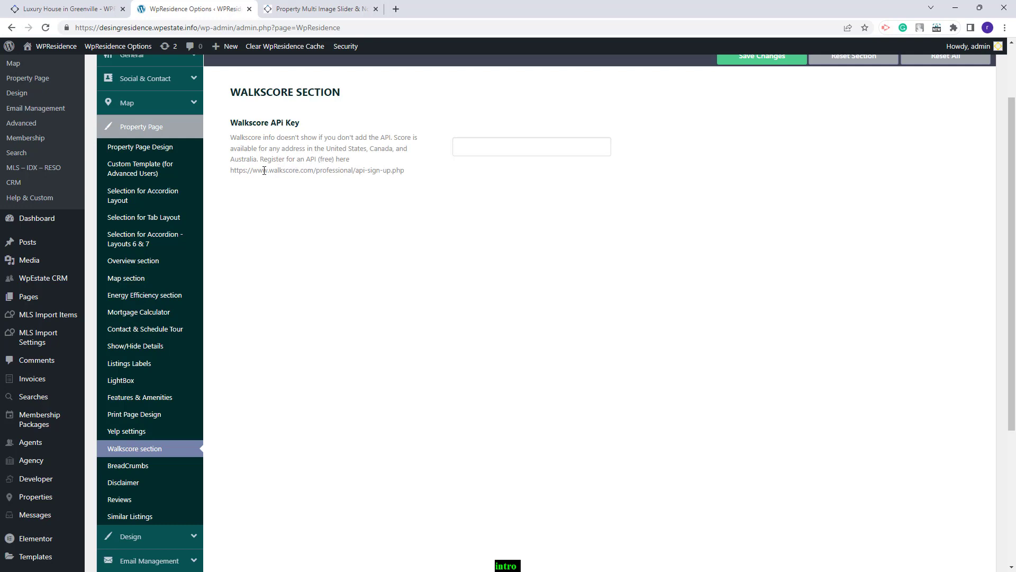
left_click_drag(417, 177, 232, 177)
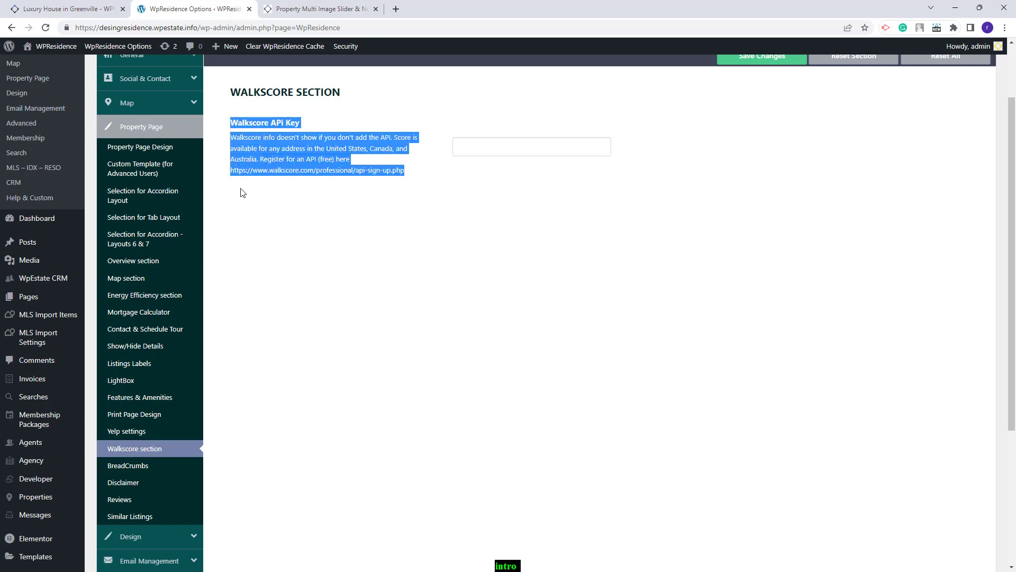
left_click(262, 211)
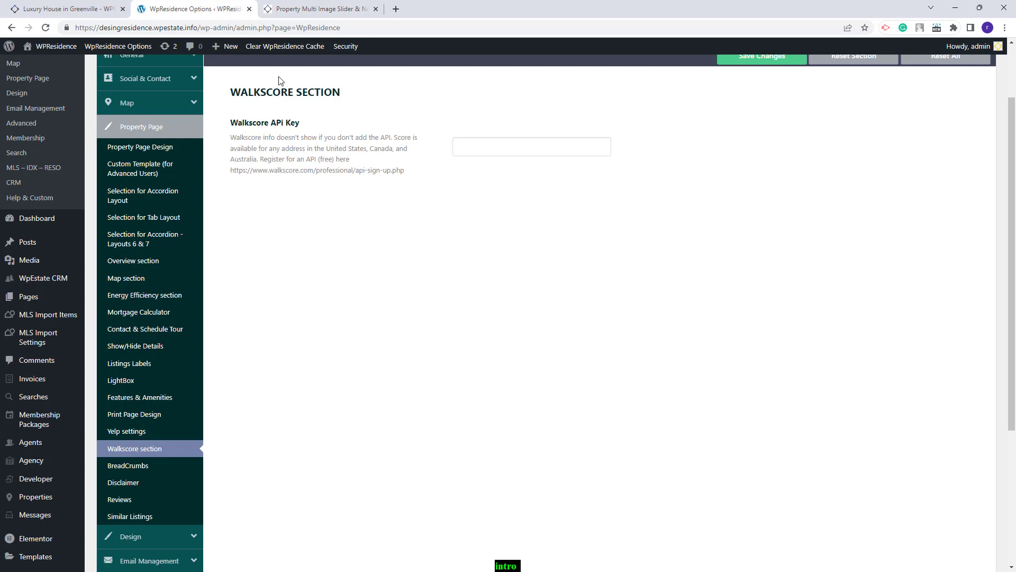
Compare with the property page's Walkscore block, then view the BreadCrumbs settings
left_click(105, 8)
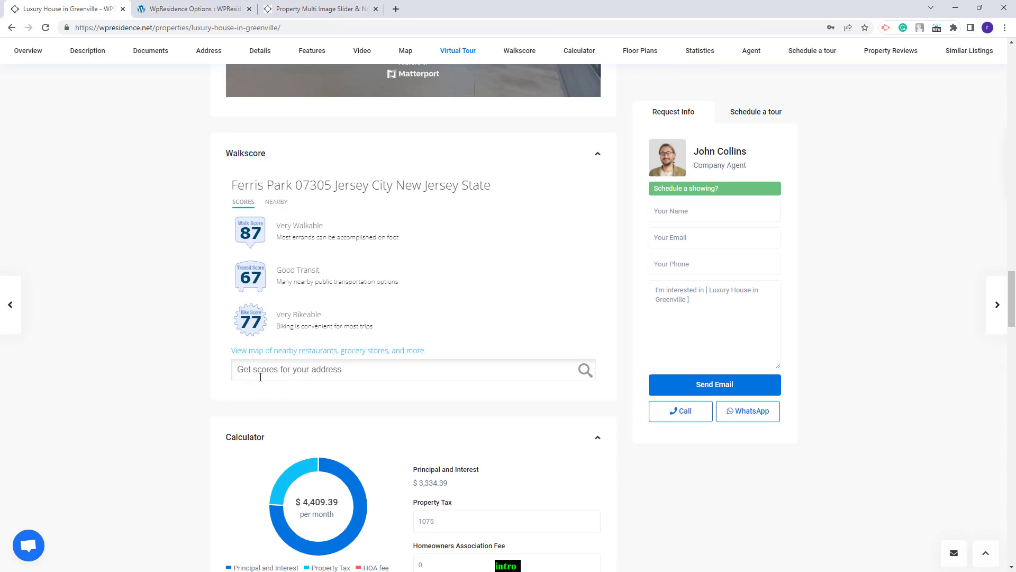
key("ctrl+Tab")
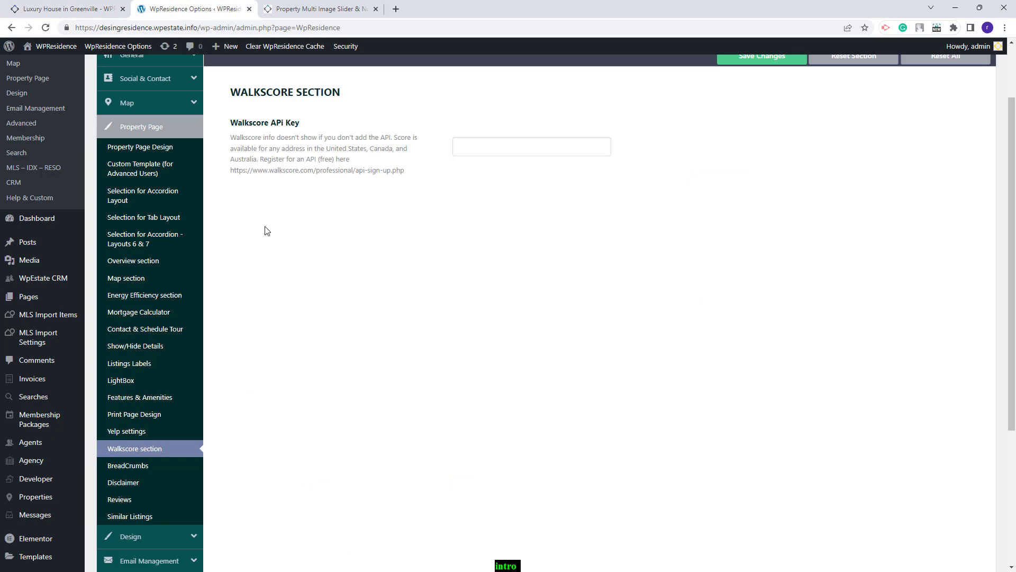
left_click(121, 471)
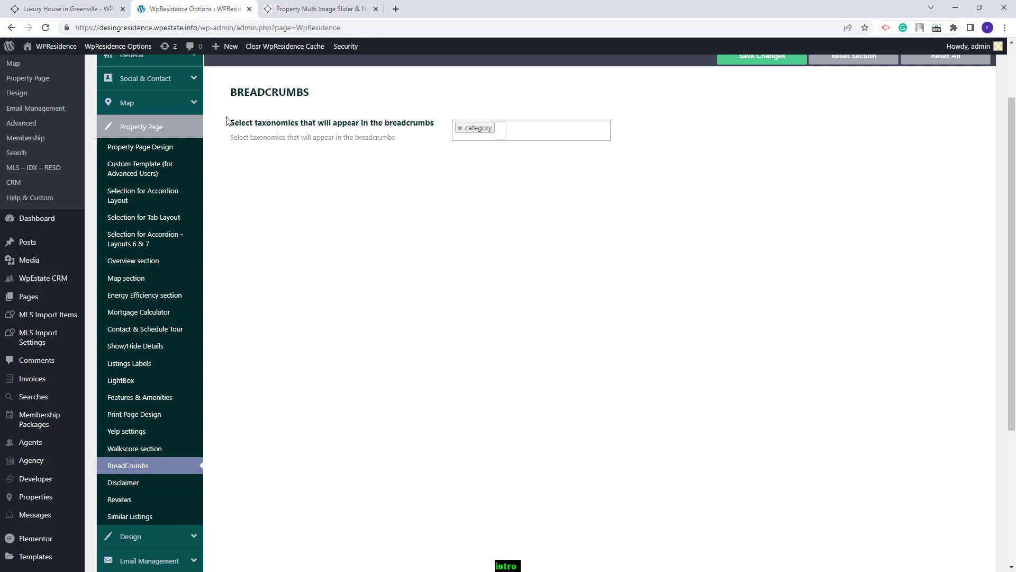
Set the breadcrumb taxonomies to category and action category
left_click(461, 129)
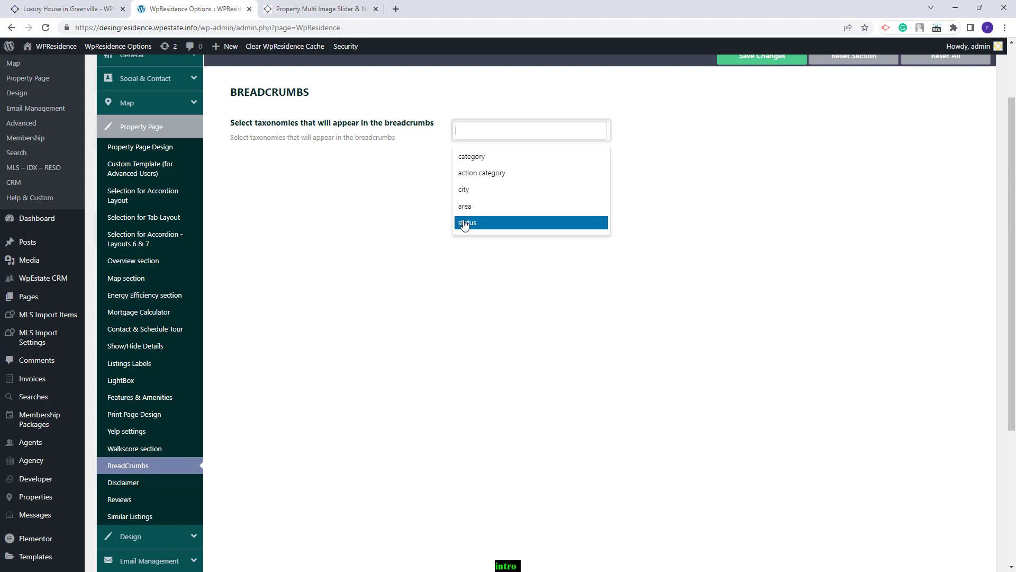
left_click(471, 157)
left_click(479, 158)
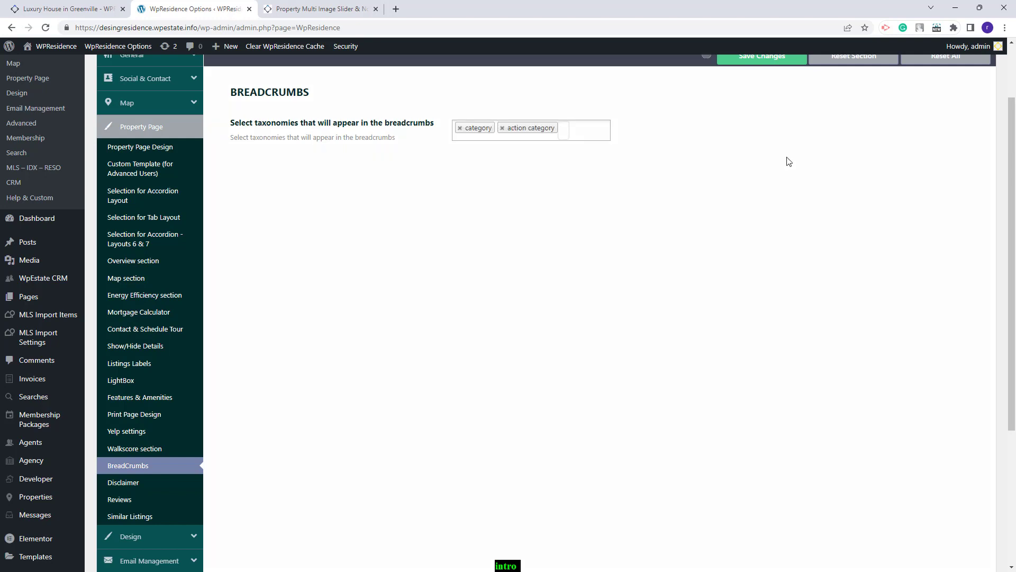
Reload the property page to check the breadcrumbs, then view the Disclaimer settings
key("ctrl+Tab")
scroll(563, 254, "up", 3)
key("F5")
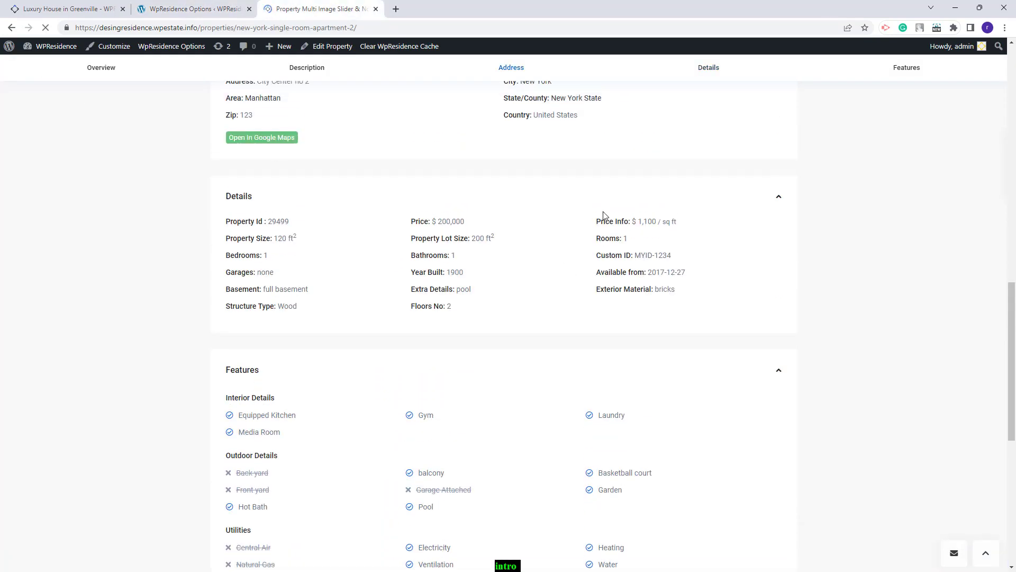
scroll(660, 254, "up", 8)
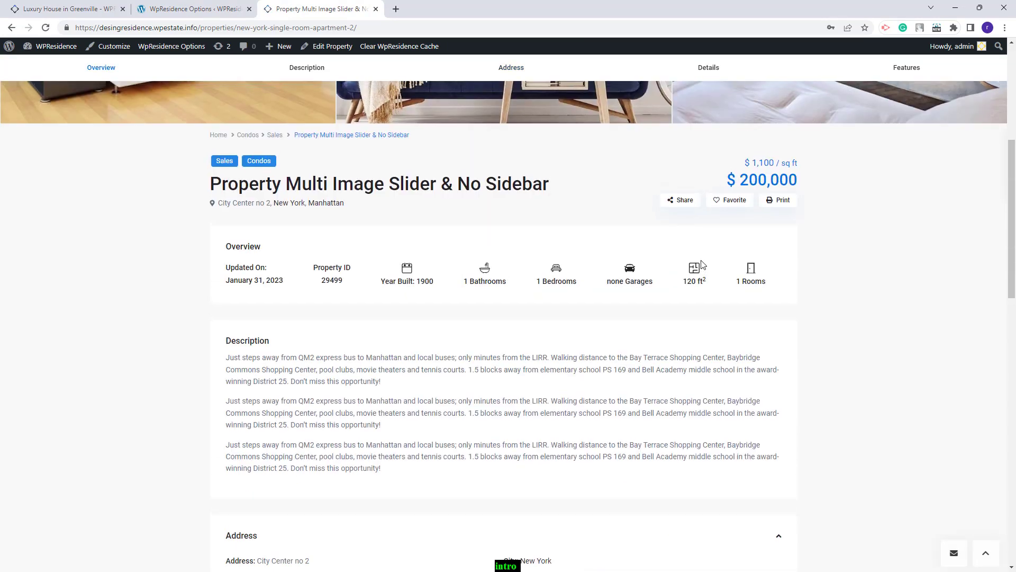
scroll(702, 264, "up", 4)
key("ctrl+shift+Tab")
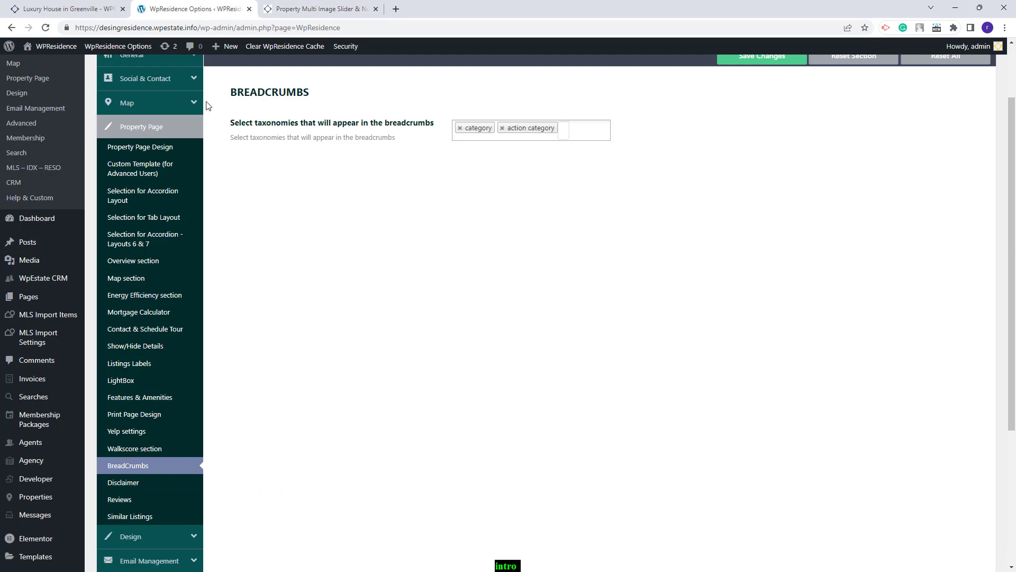
left_click(113, 483)
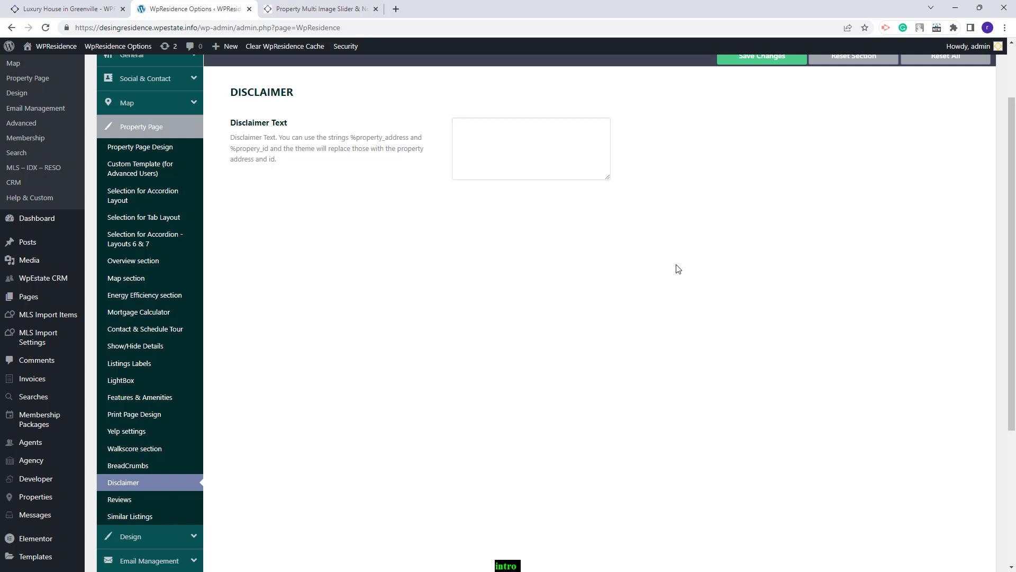
Paste the disclaimer paragraph into Disclaimer Text, adding %property_address on a new line
left_click(474, 128)
type("Real estate licensees should add a disclaimer to their email signature to avoid any misunderstandings about offer and acceptance.")
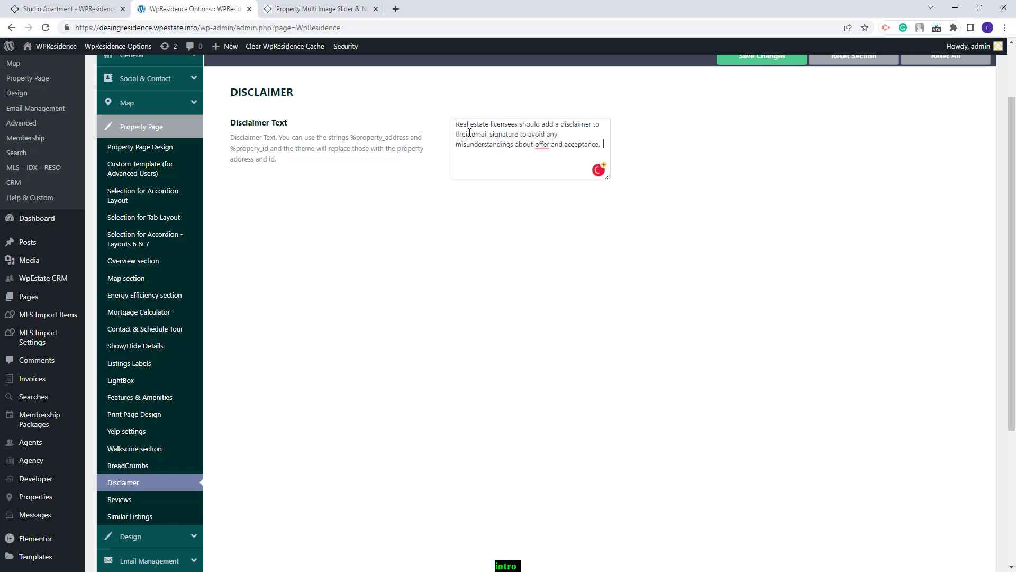
left_click_drag(409, 139, 353, 136)
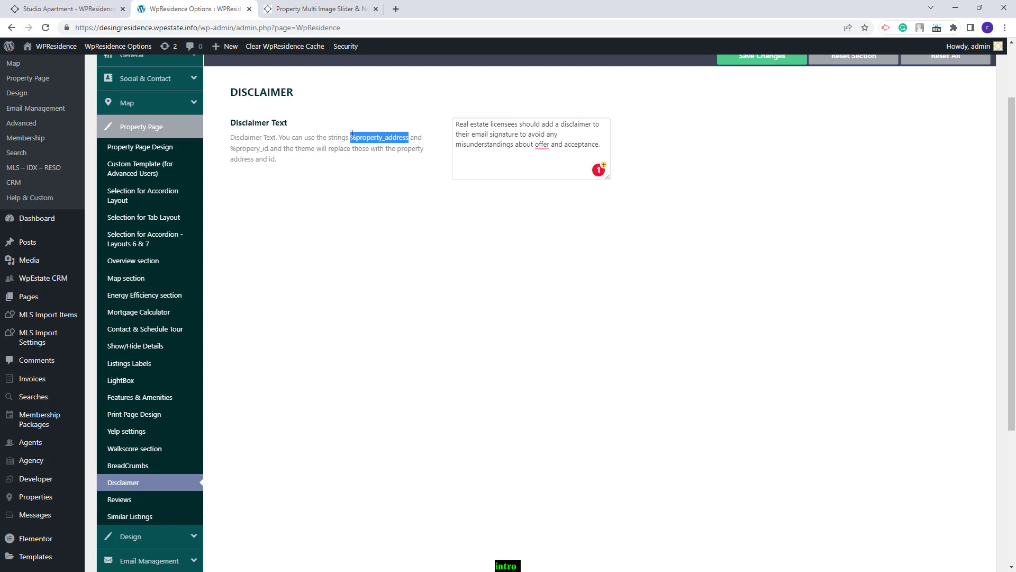
key("ctrl+c")
left_click(605, 146)
key("Return")
key("ctrl+v")
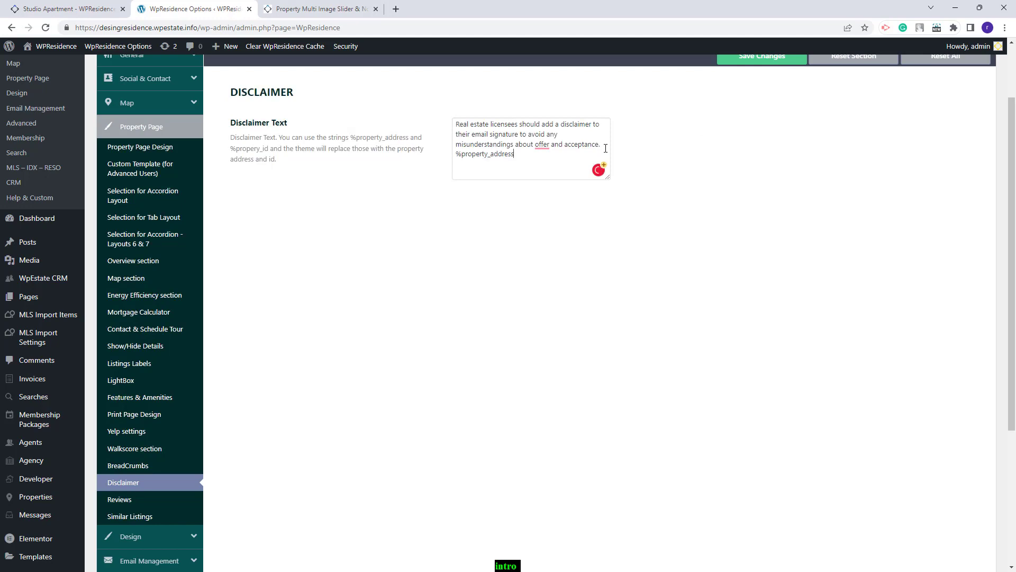
Save the disclaimer and check it shows the address on the property page
left_click_drag(269, 149, 228, 152)
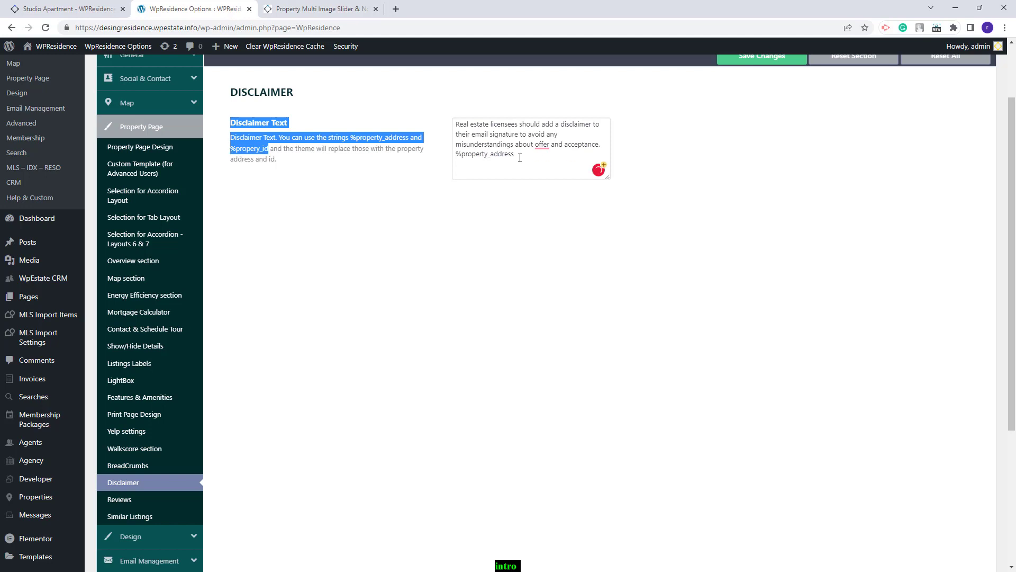
scroll(705, 113, "up", 1)
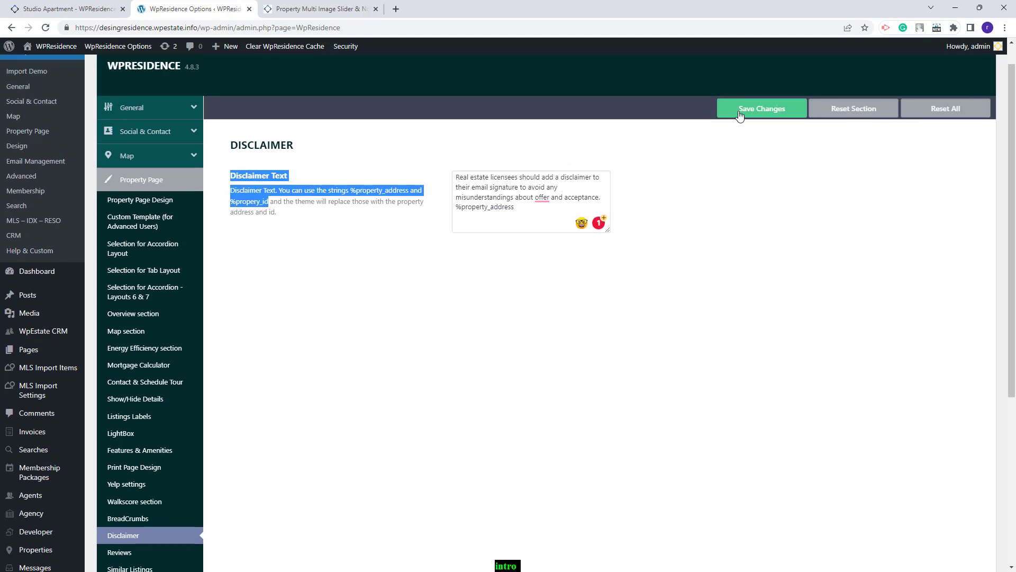
left_click(744, 110)
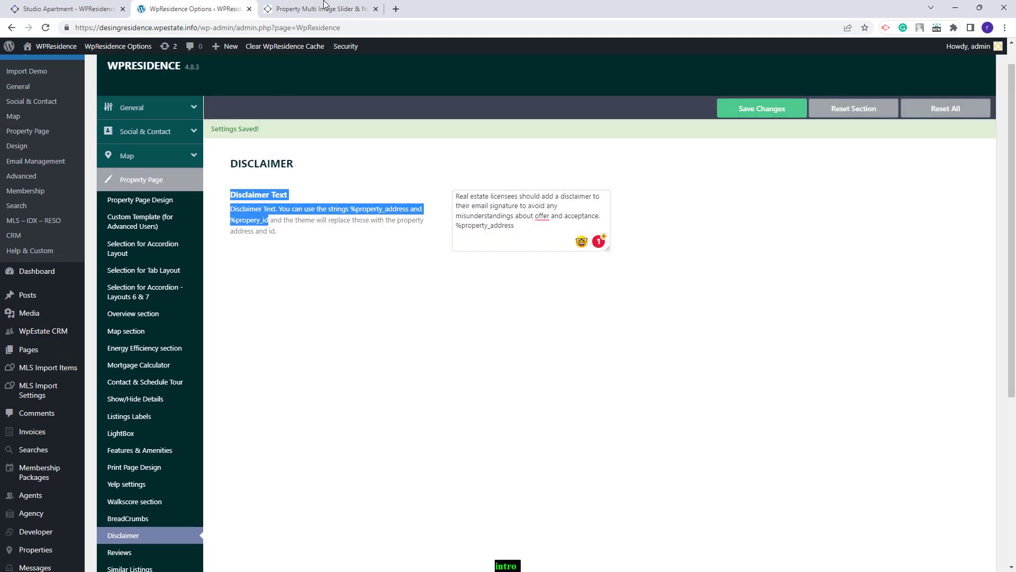
left_click(326, 7)
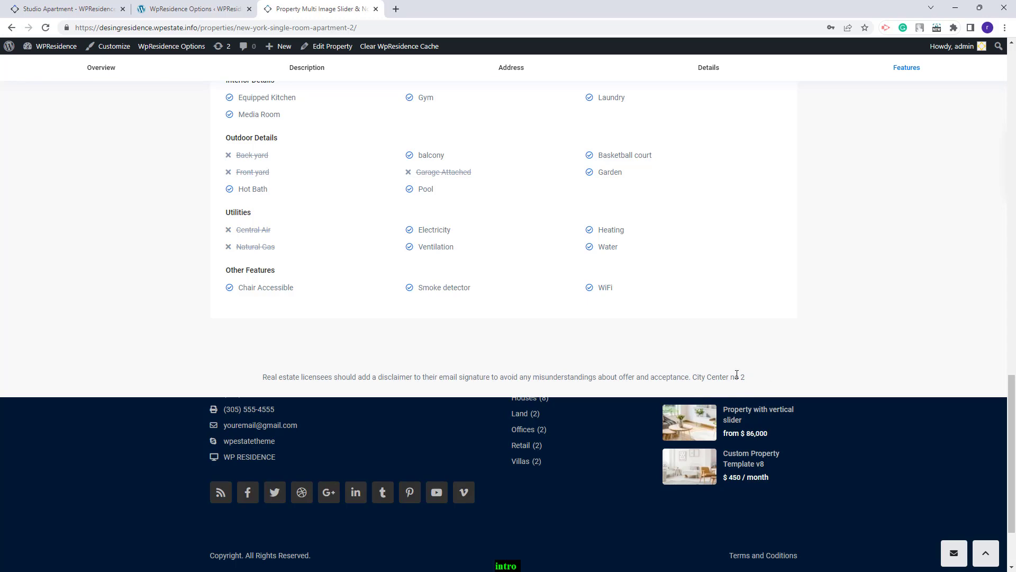
key("ctrl+shift+Tab")
Review the Reviews limit and Similar Listings: 4 properties, 3 per row, by action category
scroll(443, 263, "down", 3)
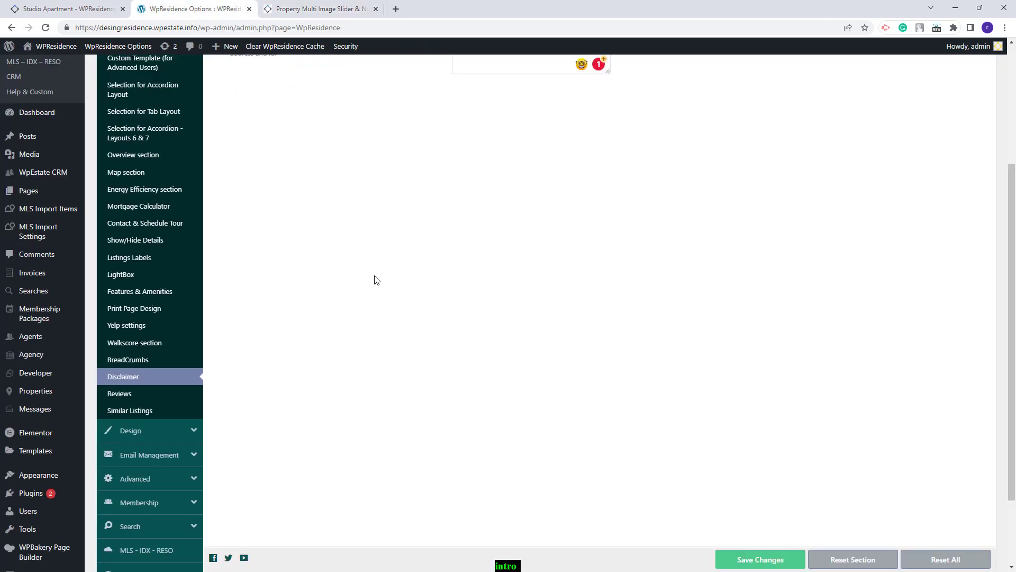
left_click(139, 396)
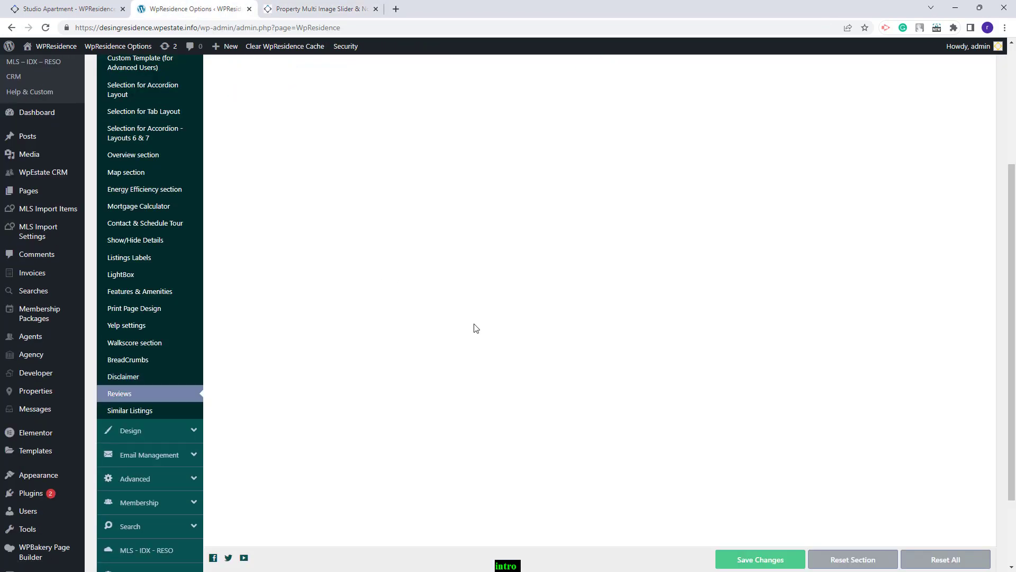
scroll(473, 327, "up", 4)
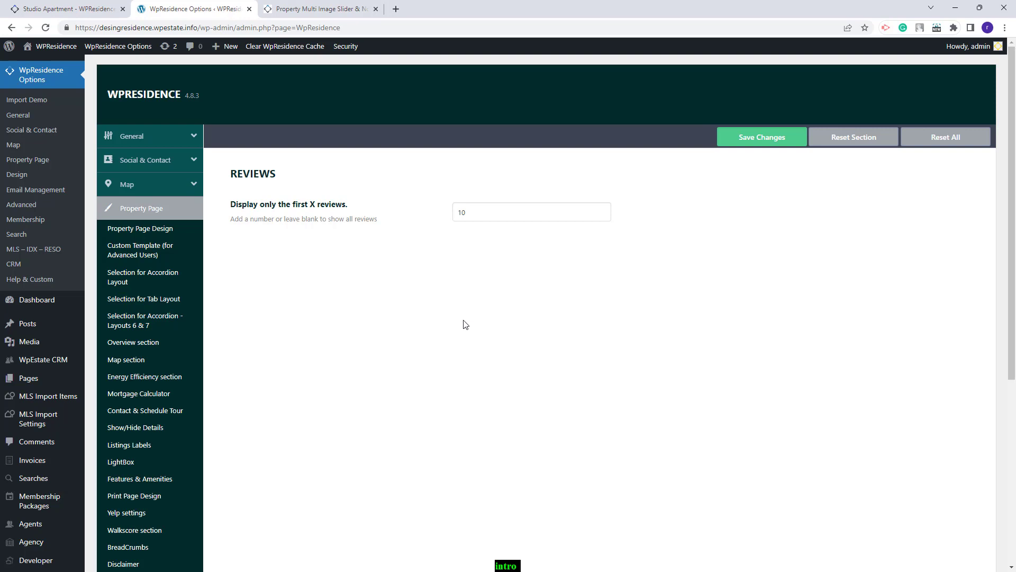
scroll(132, 450, "down", 3)
left_click(129, 439)
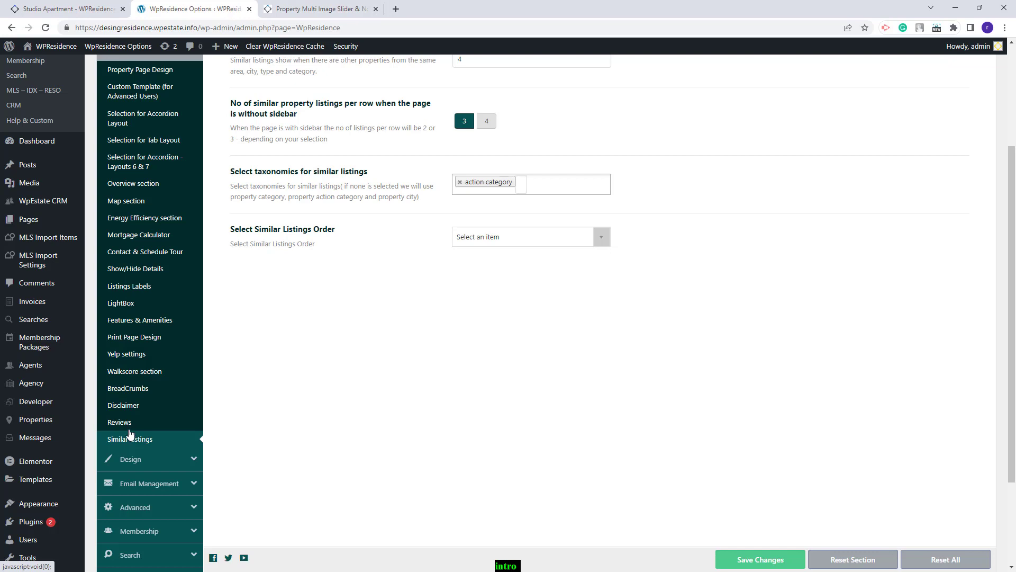
scroll(599, 254, "up", 2)
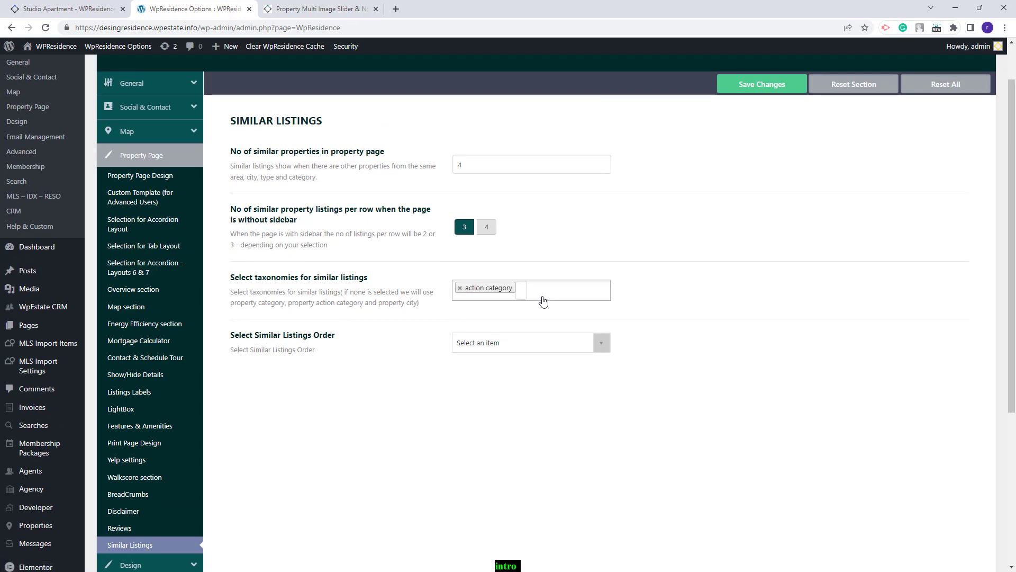